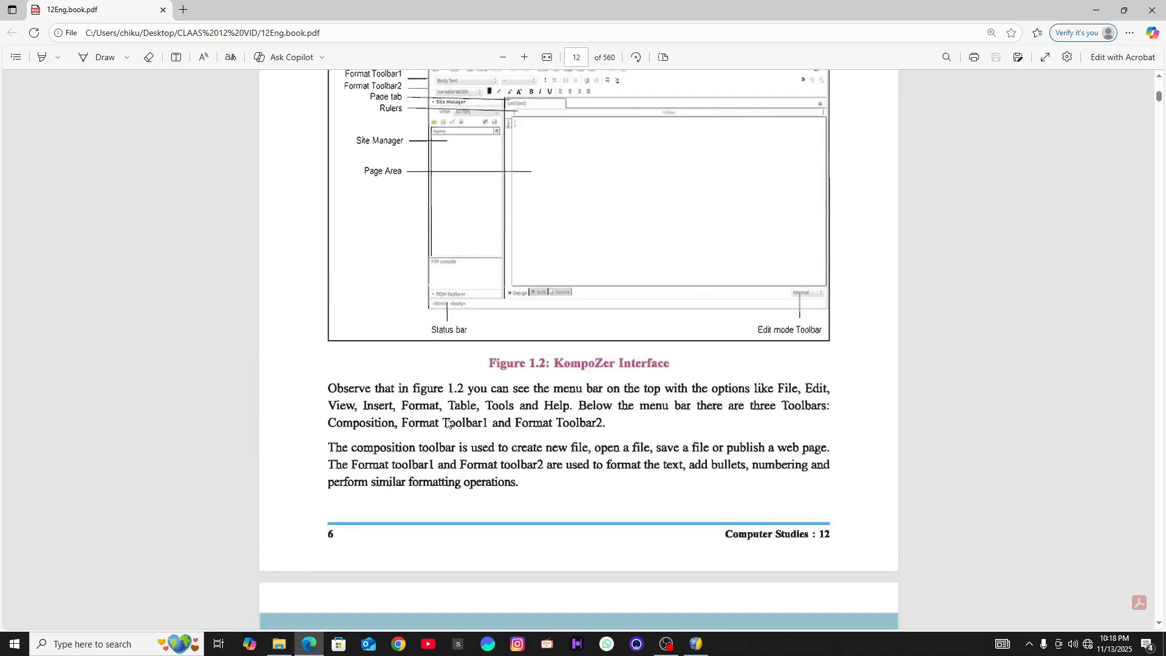
# Switch from the textbook PDF to KompoZer and view the options for creating and opening pages
pyautogui.scroll(10, 446, 423)
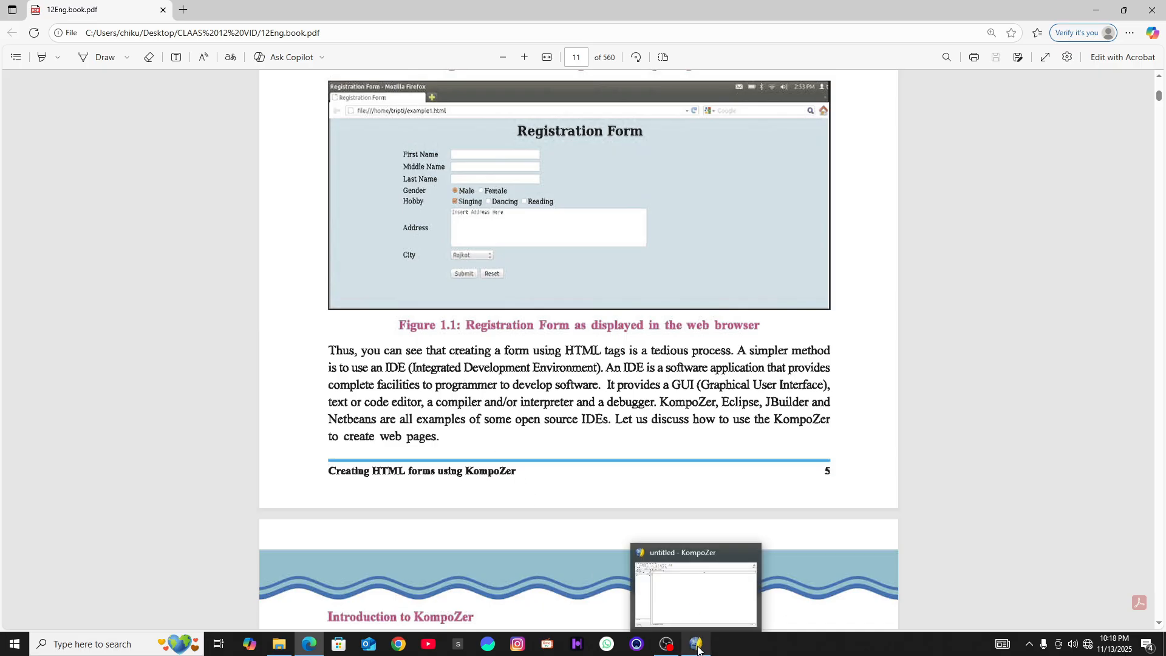
pyautogui.click(697, 646)
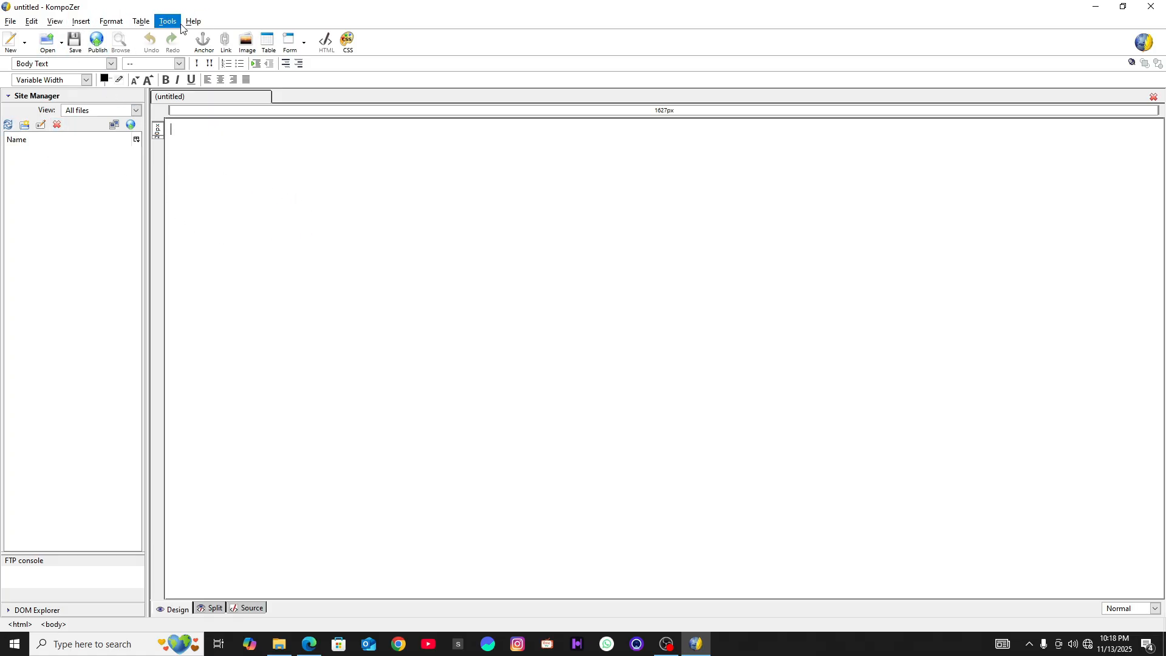
pyautogui.click(24, 45)
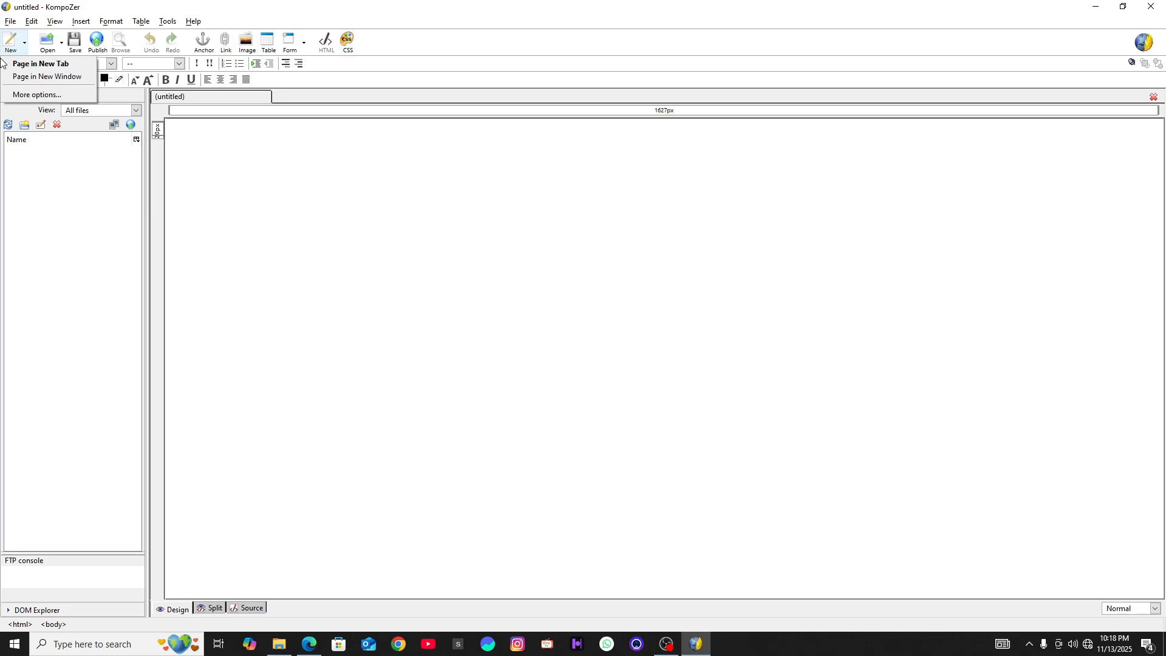
pyautogui.click(63, 48)
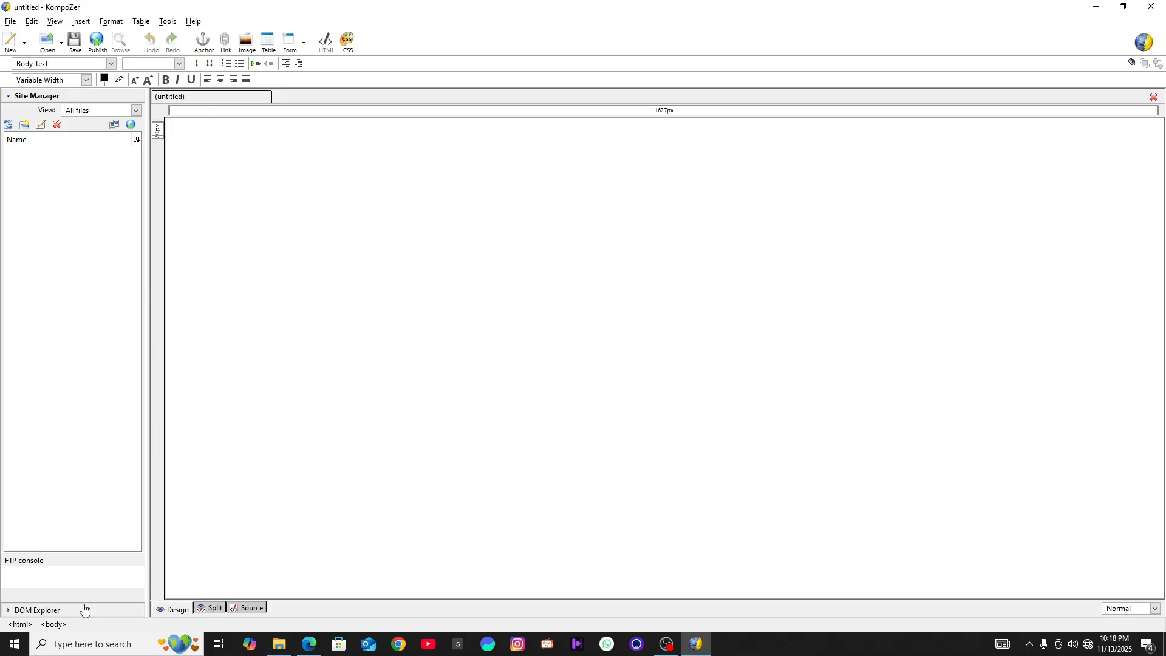
# View the blank page in Split view, return to Design view, and check the edit modes, keeping Normal
pyautogui.click(205, 609)
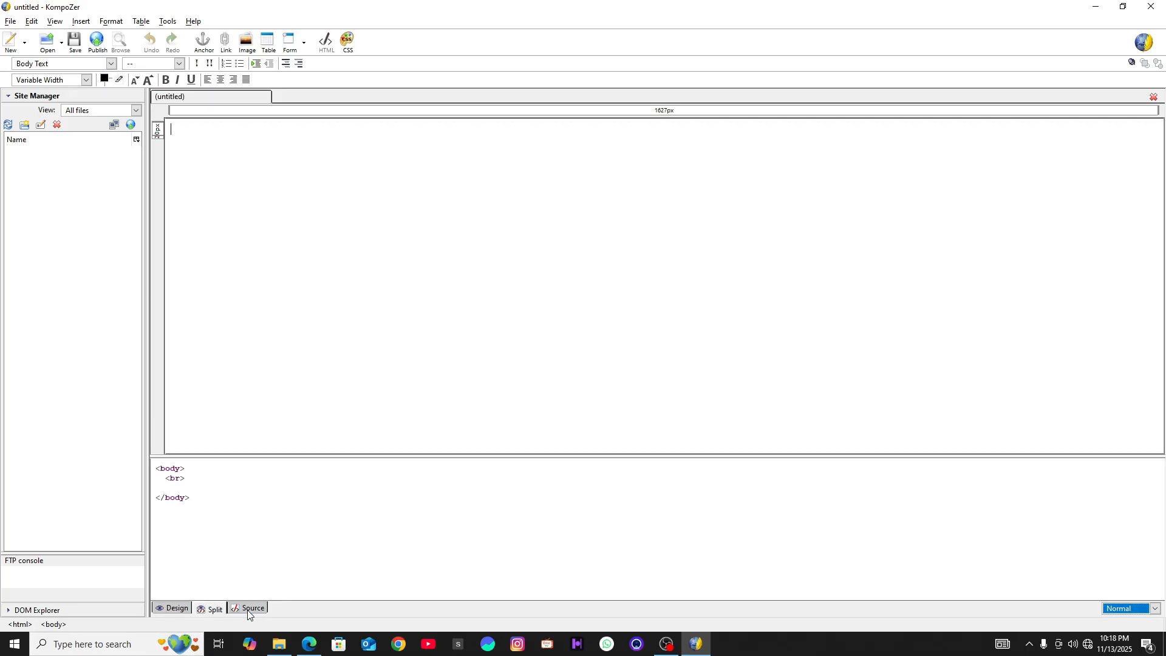
pyautogui.click(180, 612)
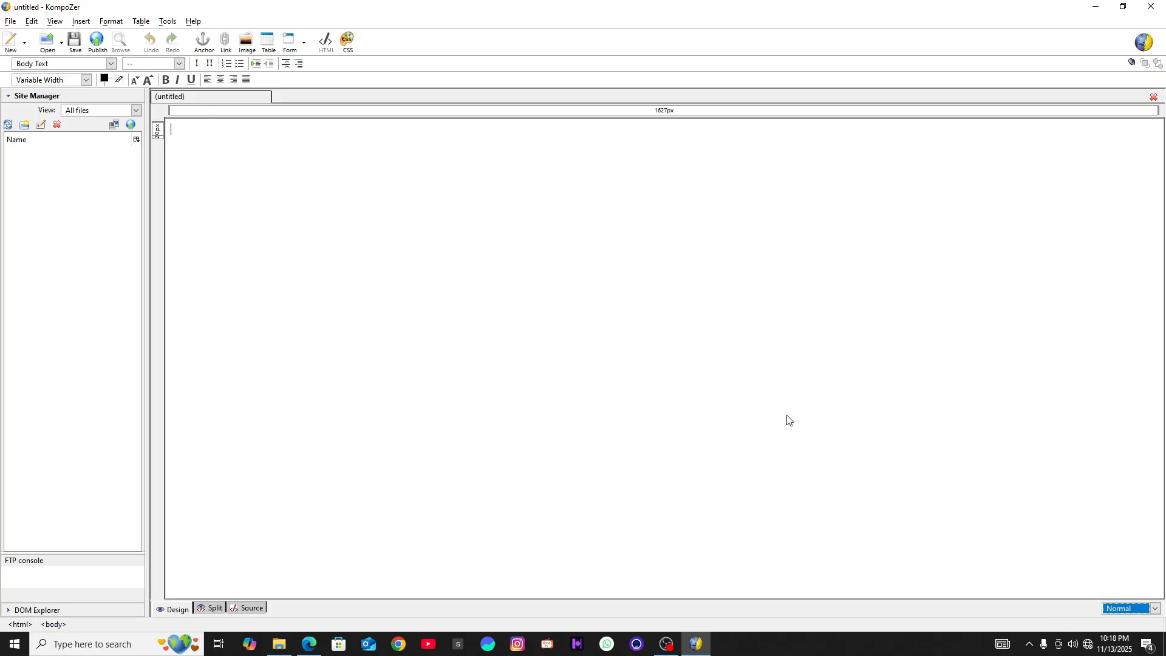
pyautogui.click(1155, 608)
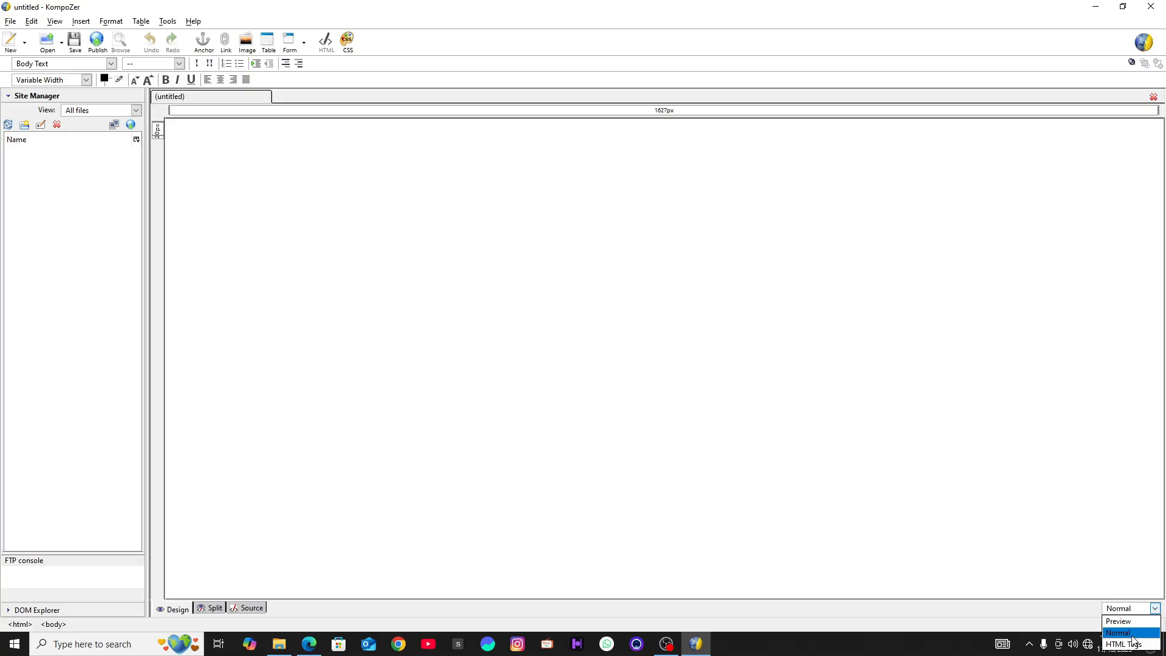
pyautogui.click(1132, 635)
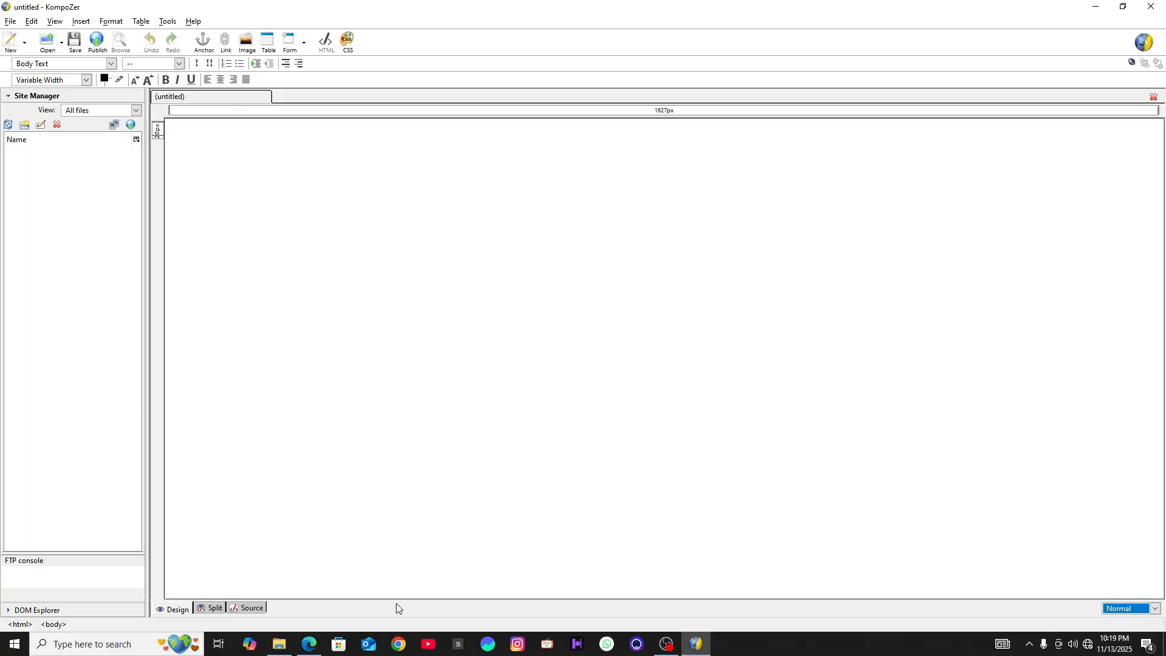
# Switch to the textbook PDF and read from the KompoZer interface figure to the Create a New File section
pyautogui.click(322, 647)
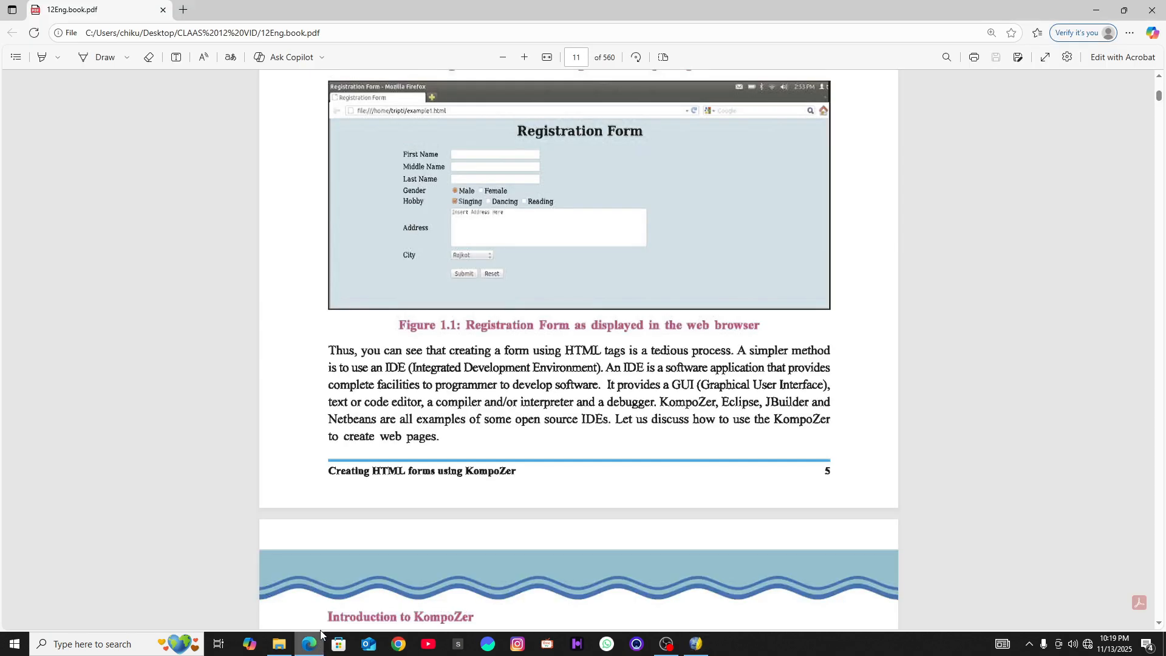
pyautogui.scroll(-8, 496, 398)
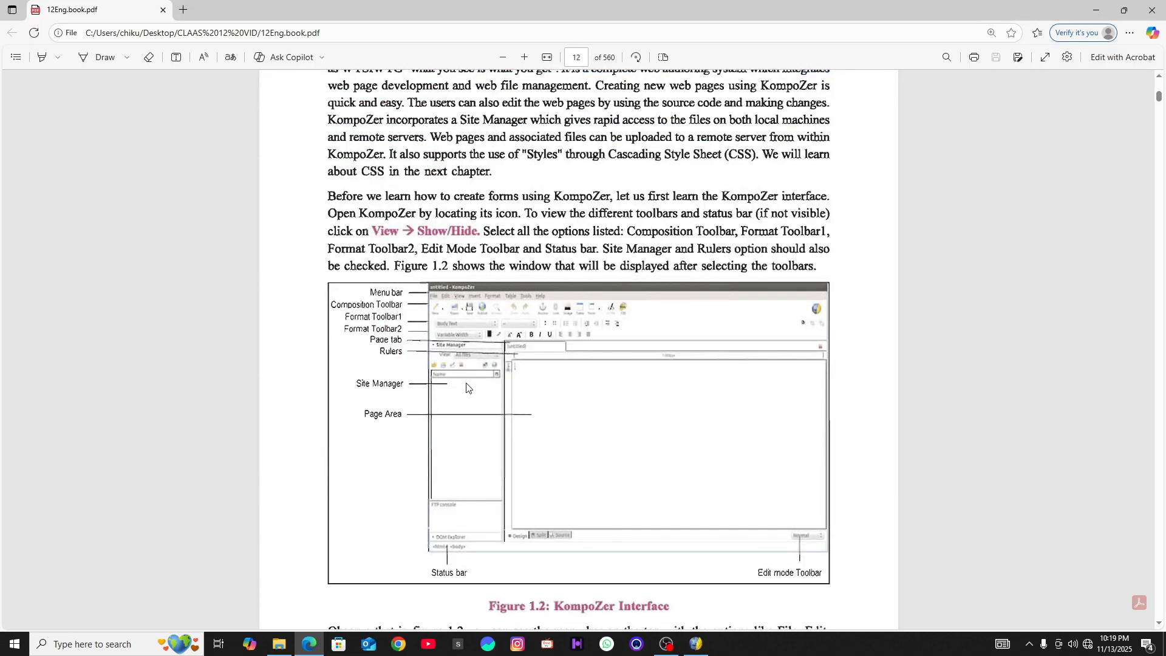
pyautogui.scroll(-15, 449, 381)
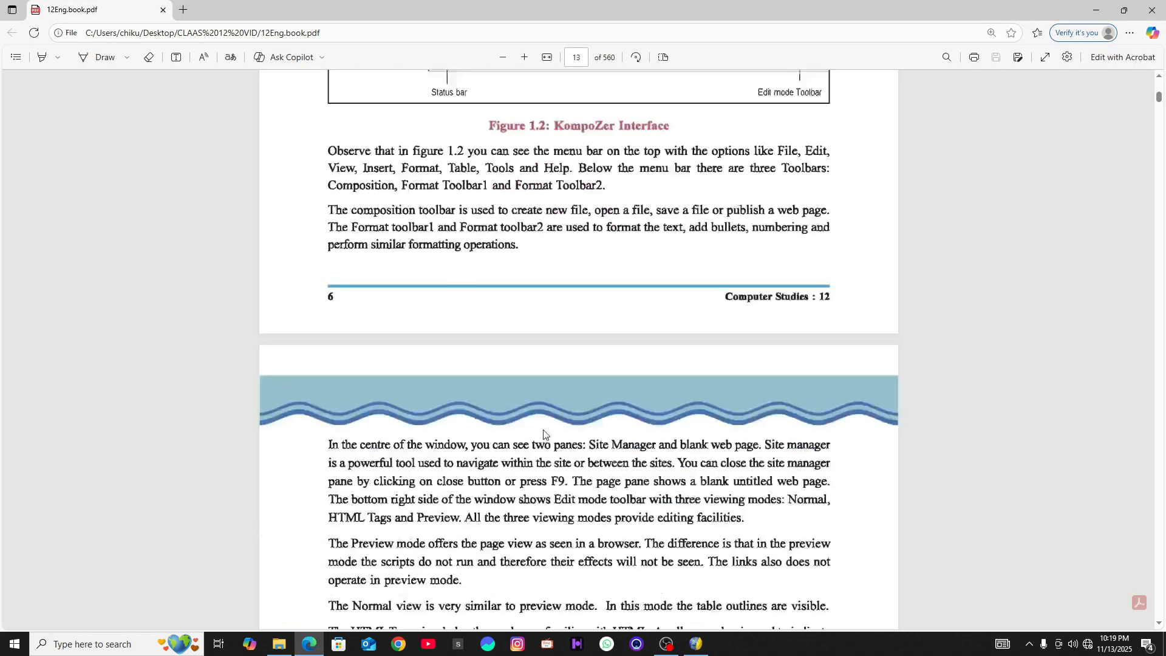
pyautogui.scroll(-5, 535, 427)
pyautogui.scroll(3, 534, 423)
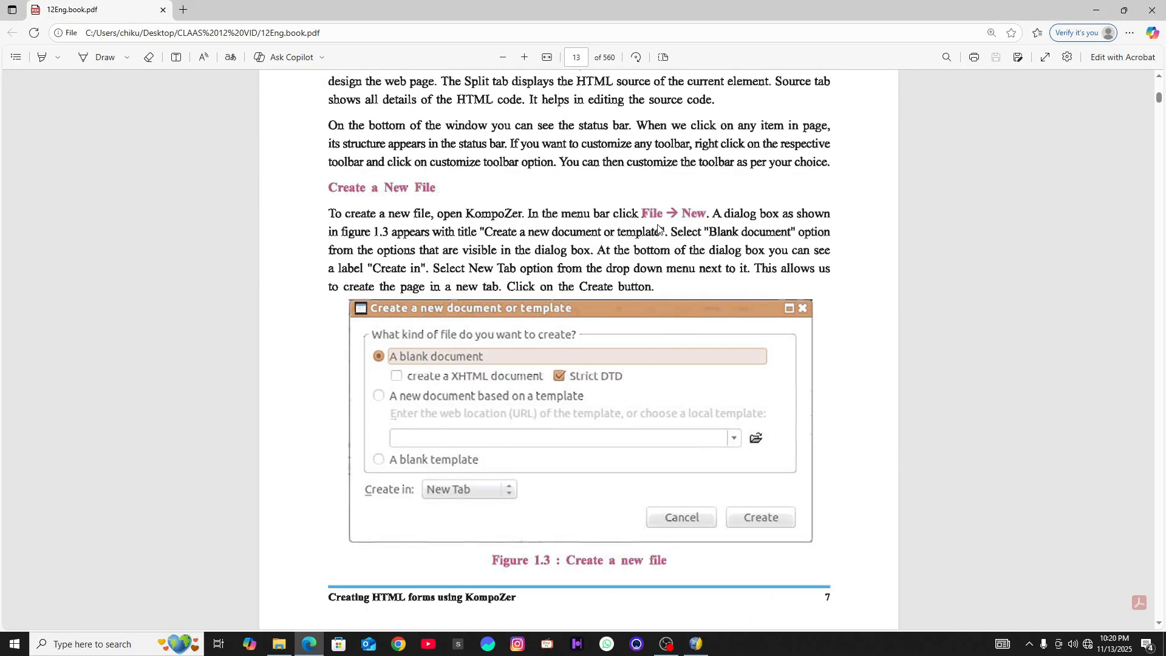
# Switch to KompoZer and examine the form definition settings and method choices, without creating a form
pyautogui.click(694, 648)
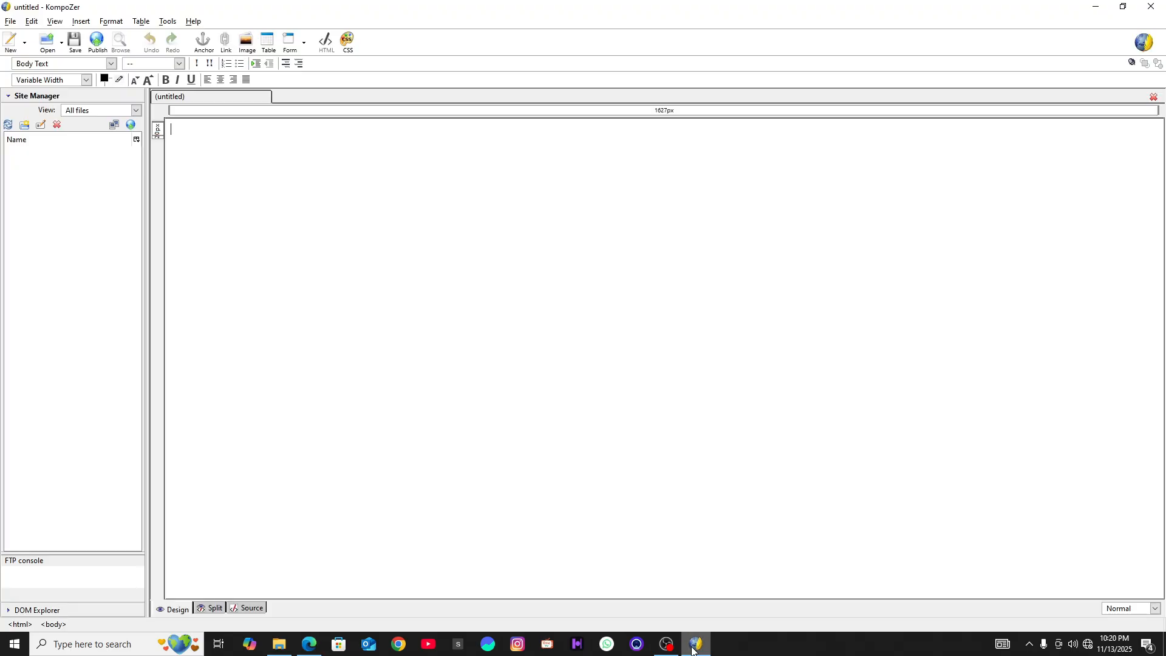
pyautogui.click(289, 42)
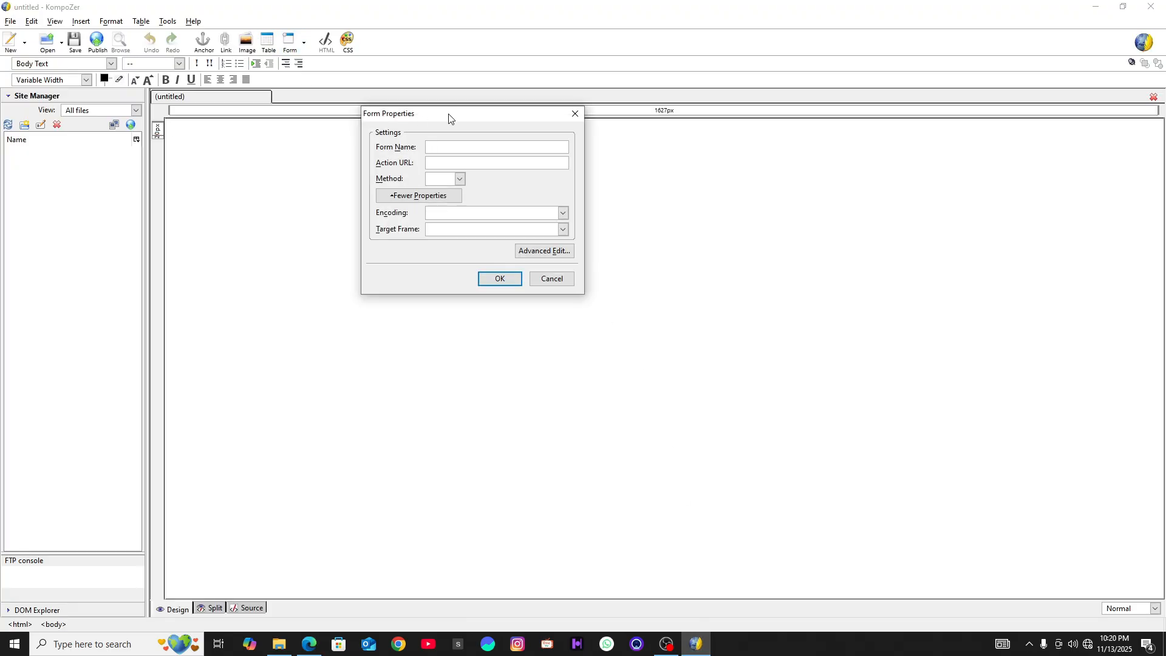
pyautogui.moveTo(450, 118); pyautogui.dragTo(549, 126)
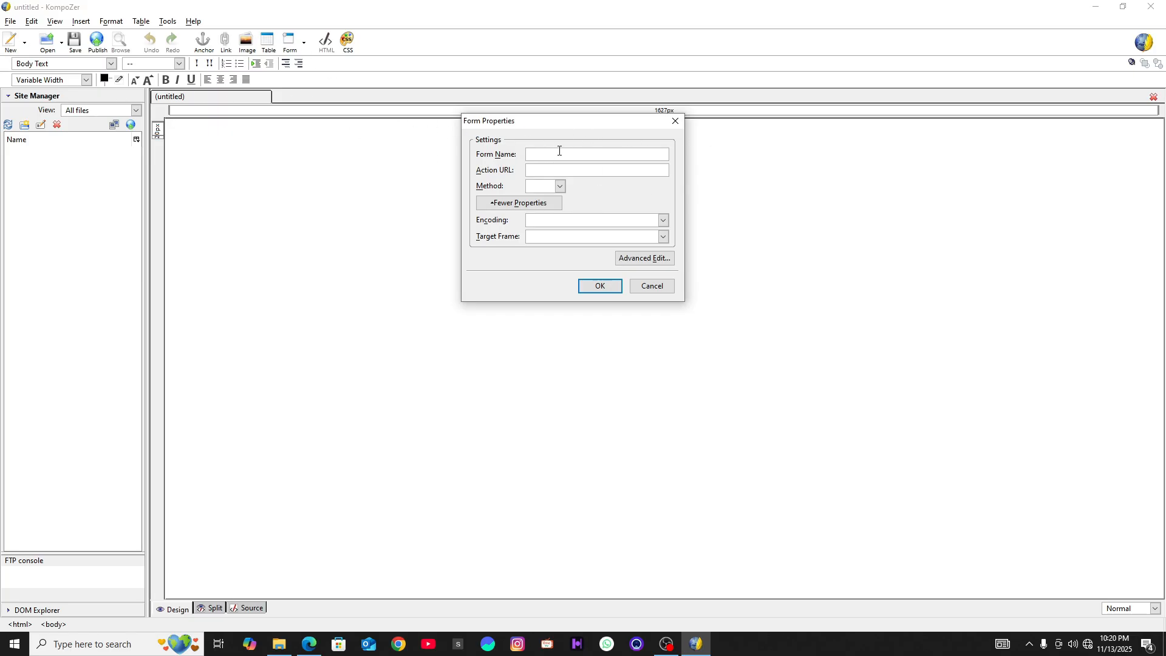
pyautogui.click(562, 186)
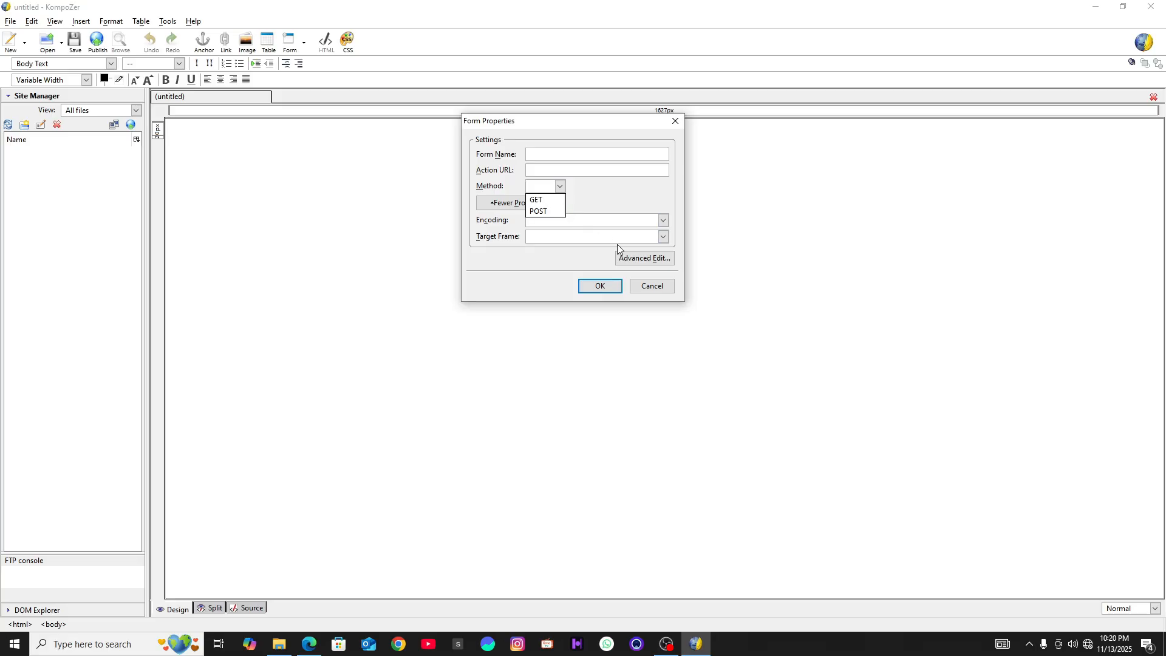
pyautogui.click(650, 291)
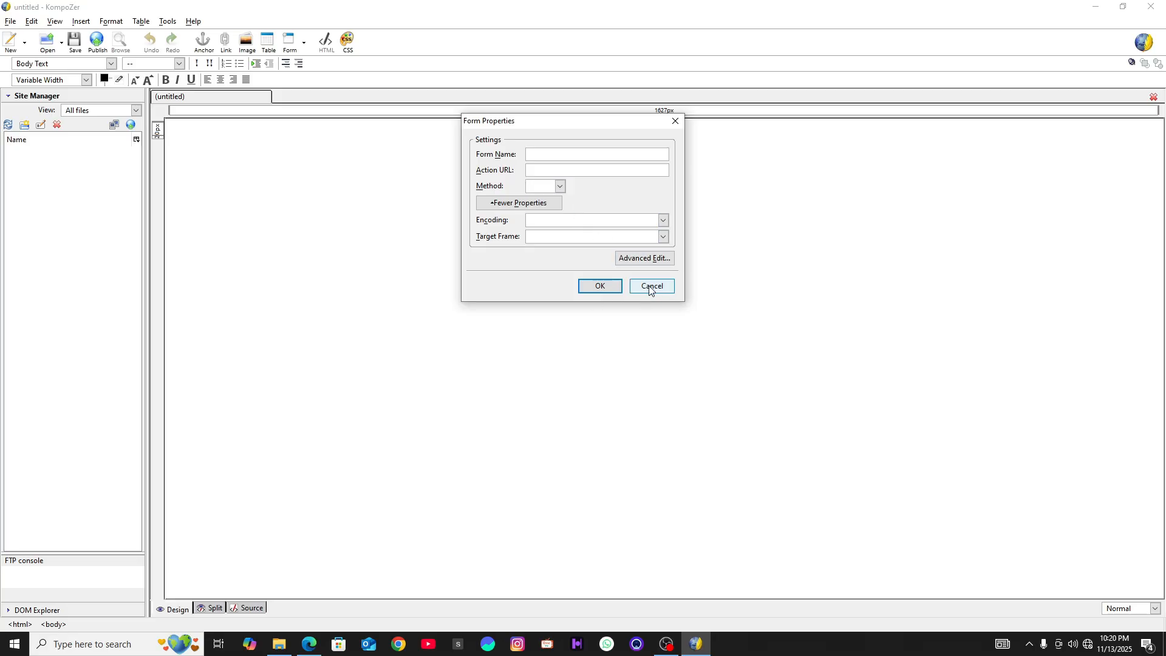
pyautogui.click(654, 291)
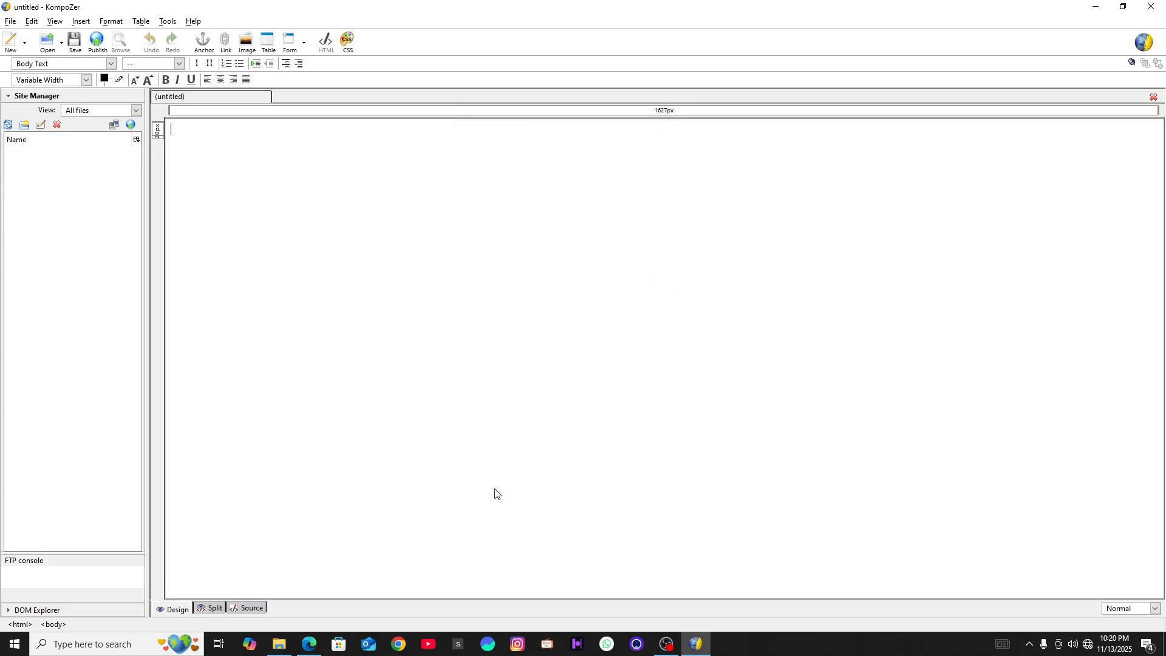
# Switch to the textbook PDF and read the form-creation instructions, from Open an existing File to the preview-mode form in figure 1.12
pyautogui.click(309, 643)
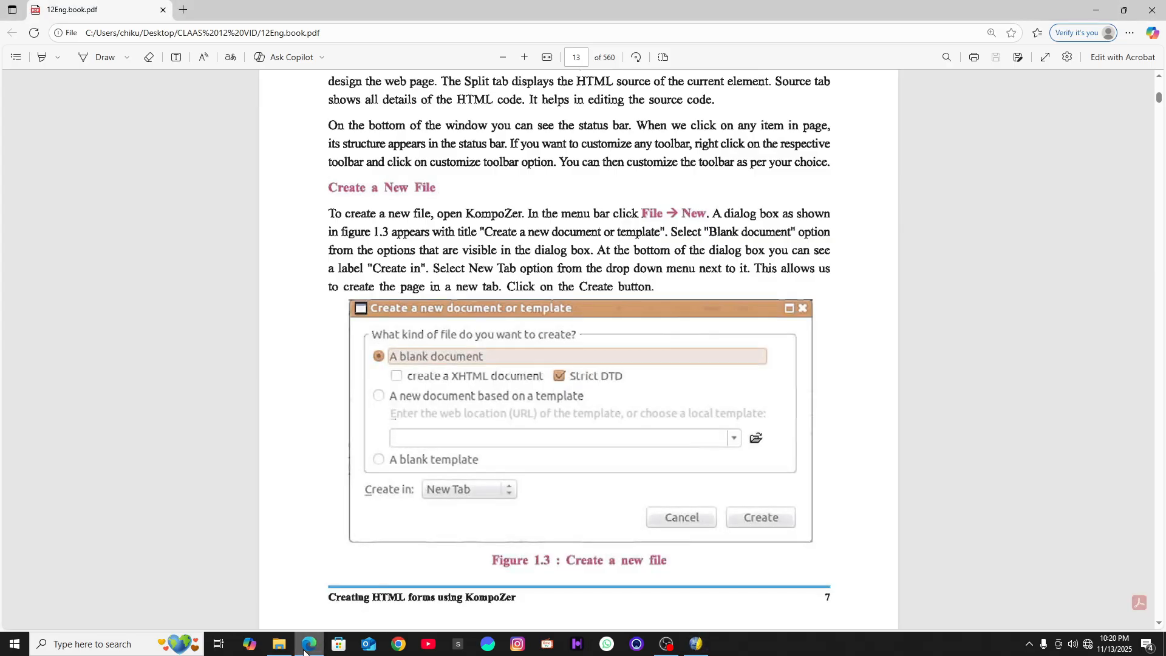
pyautogui.scroll(-3, 561, 493)
pyautogui.scroll(-10, 561, 493)
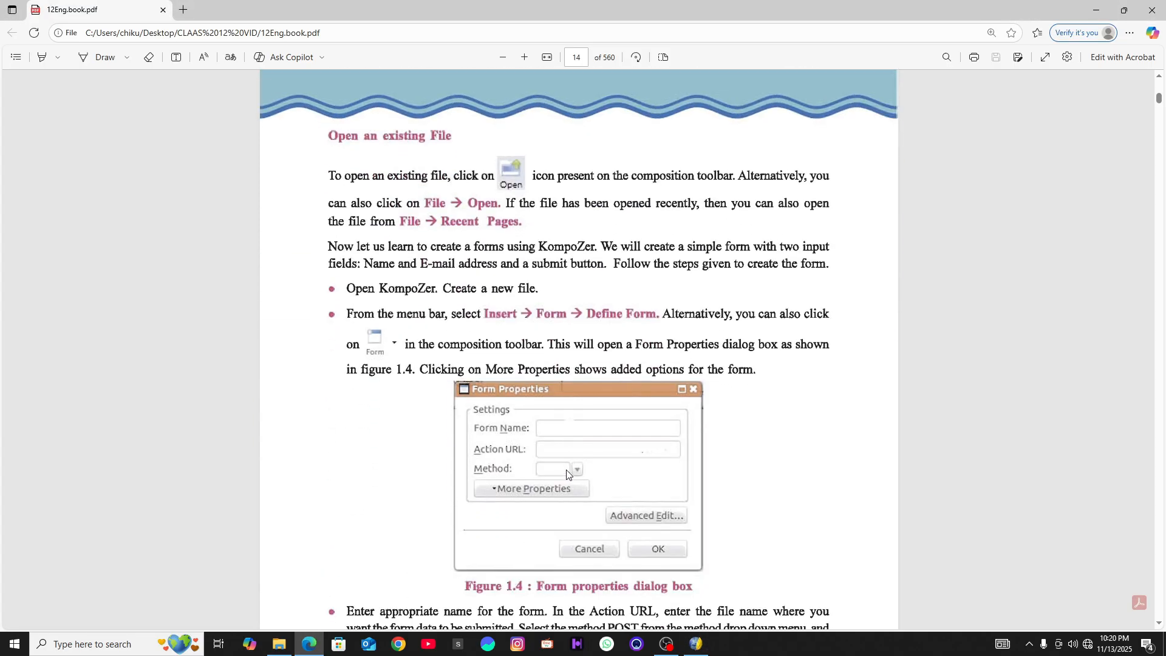
pyautogui.scroll(-1, 566, 469)
pyautogui.scroll(3, 662, 449)
pyautogui.scroll(-3, 518, 446)
pyautogui.scroll(-4, 518, 446)
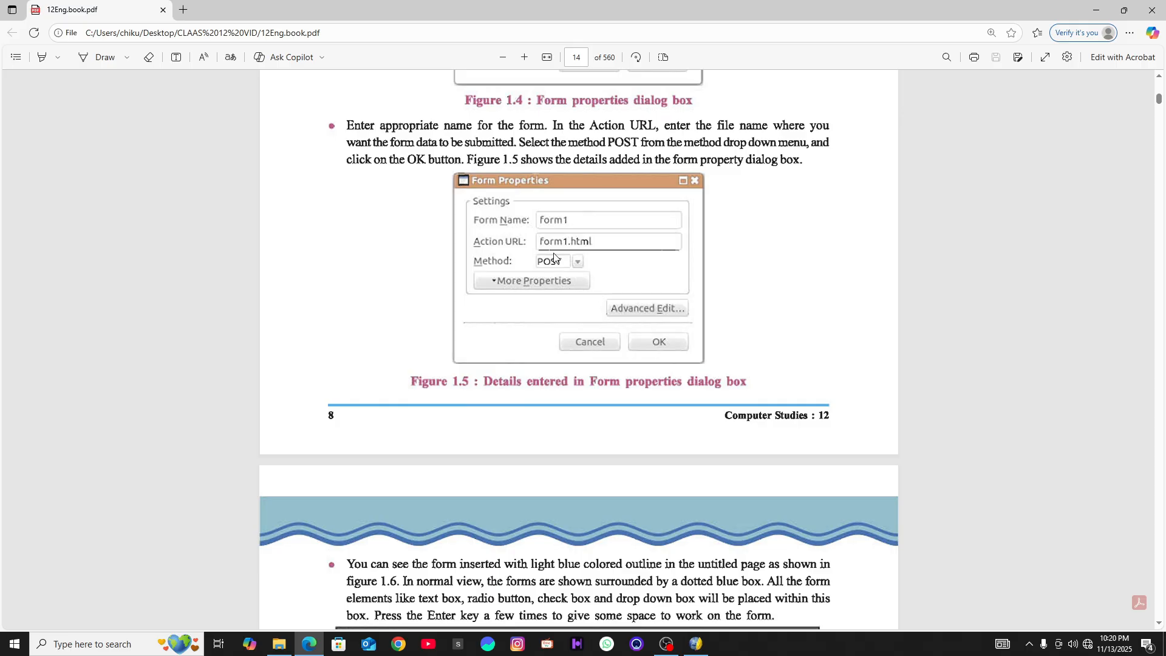
pyautogui.scroll(-5, 561, 352)
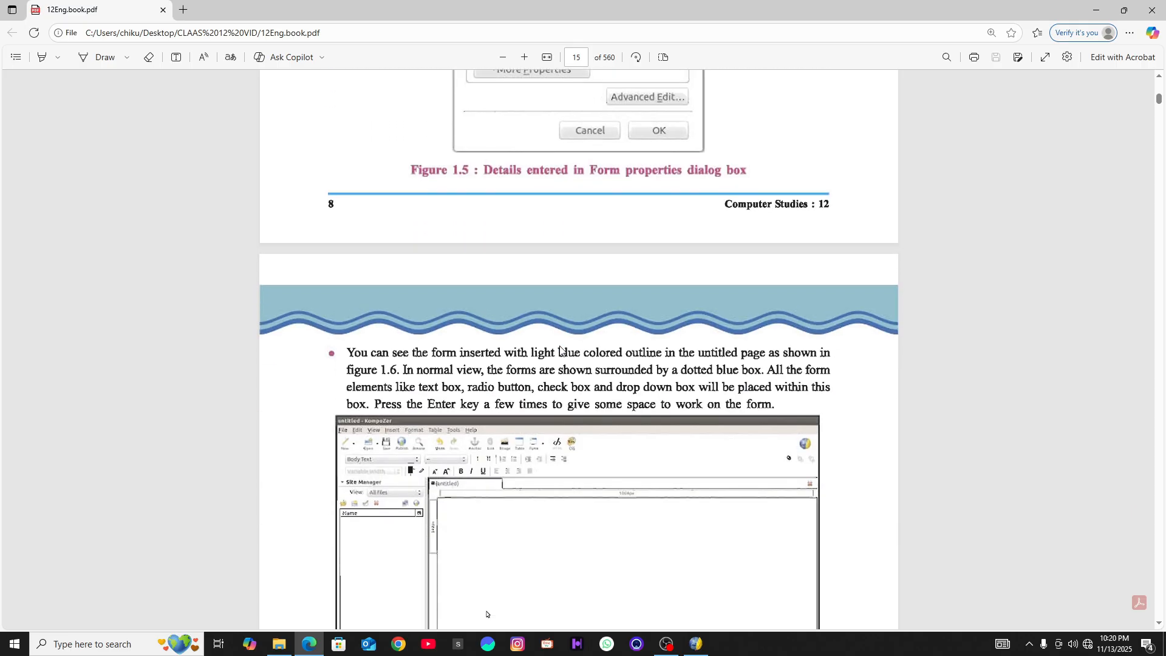
pyautogui.scroll(-9, 561, 352)
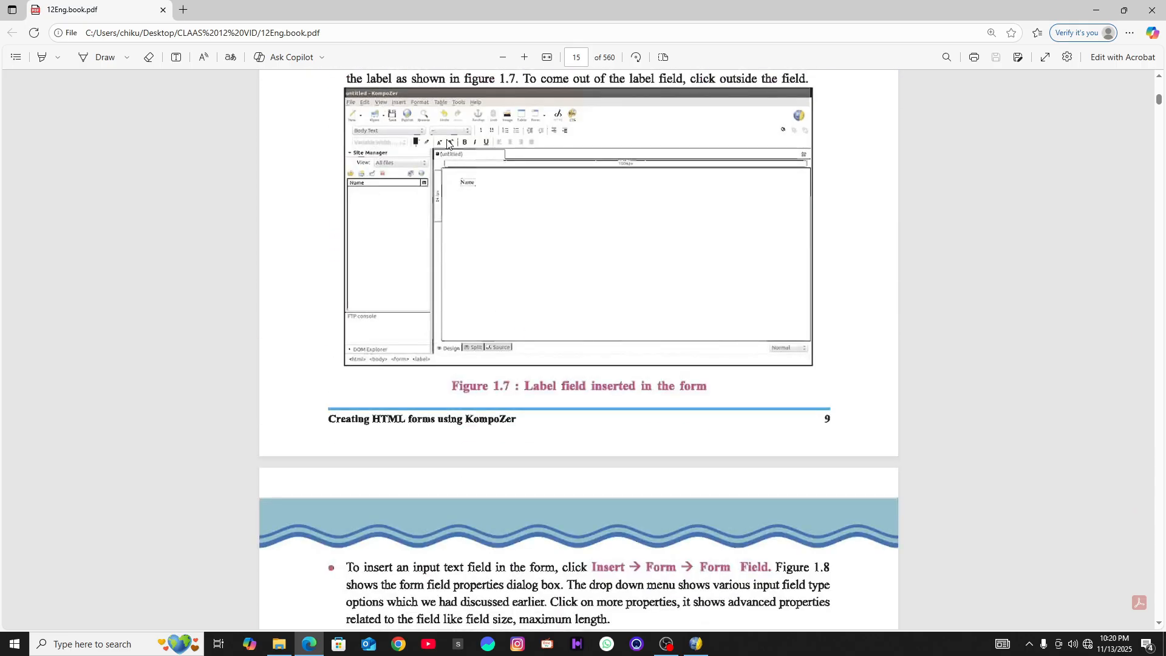
pyautogui.scroll(-8, 497, 217)
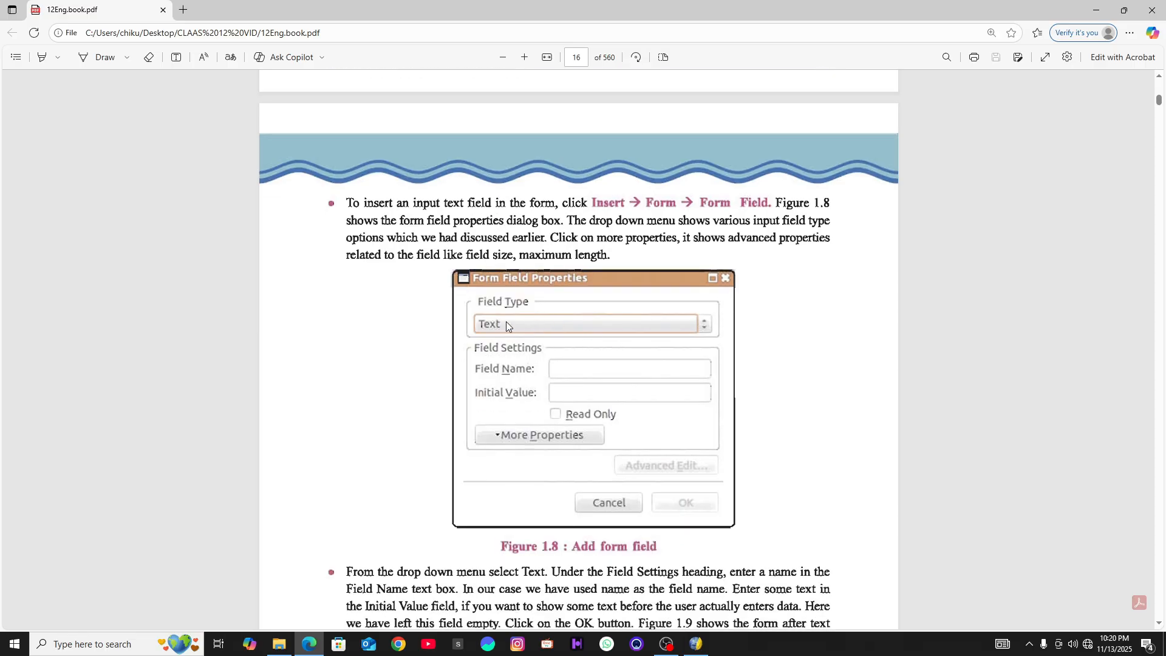
pyautogui.scroll(-6, 528, 304)
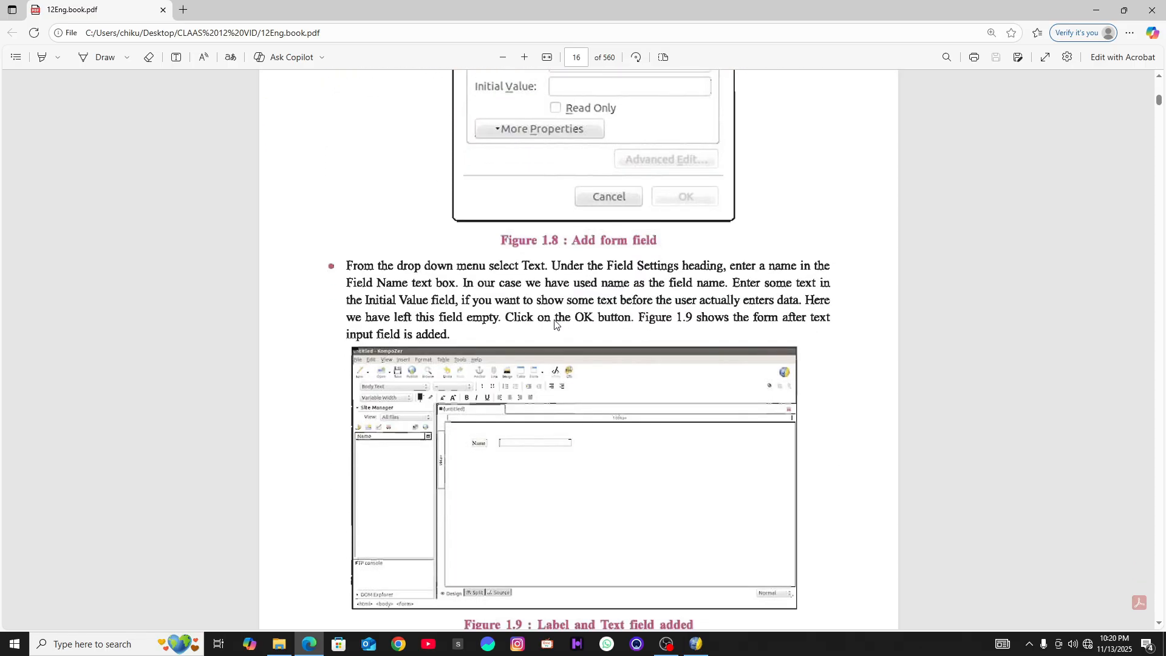
pyautogui.scroll(-8, 526, 304)
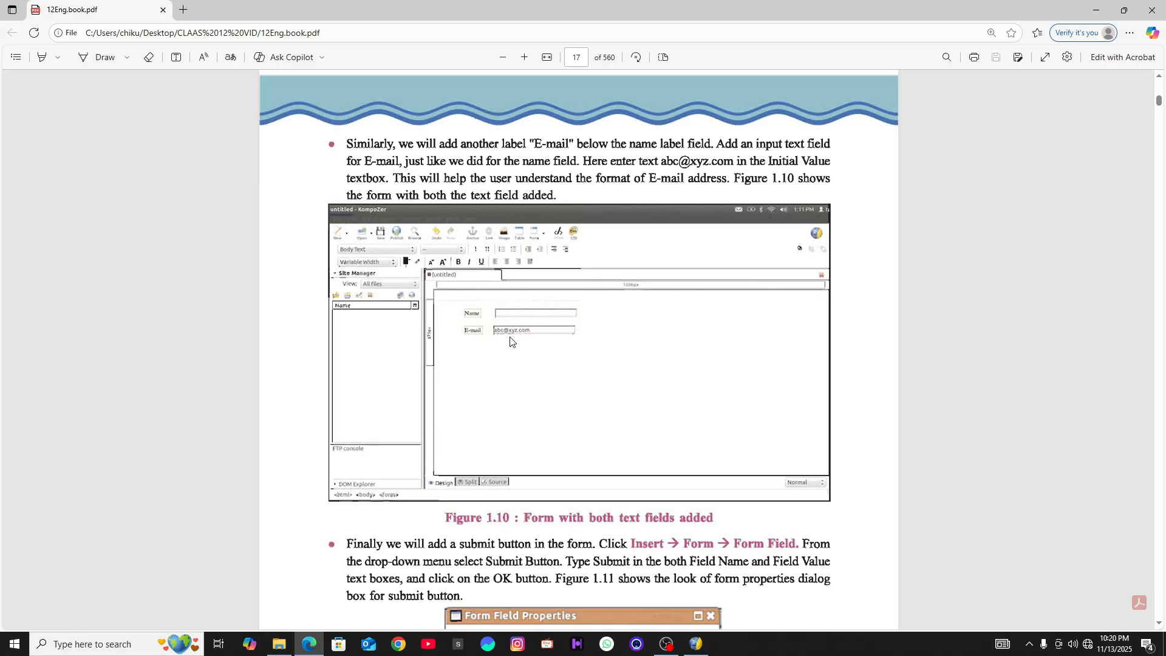
pyautogui.scroll(-2, 508, 338)
pyautogui.scroll(-7, 437, 215)
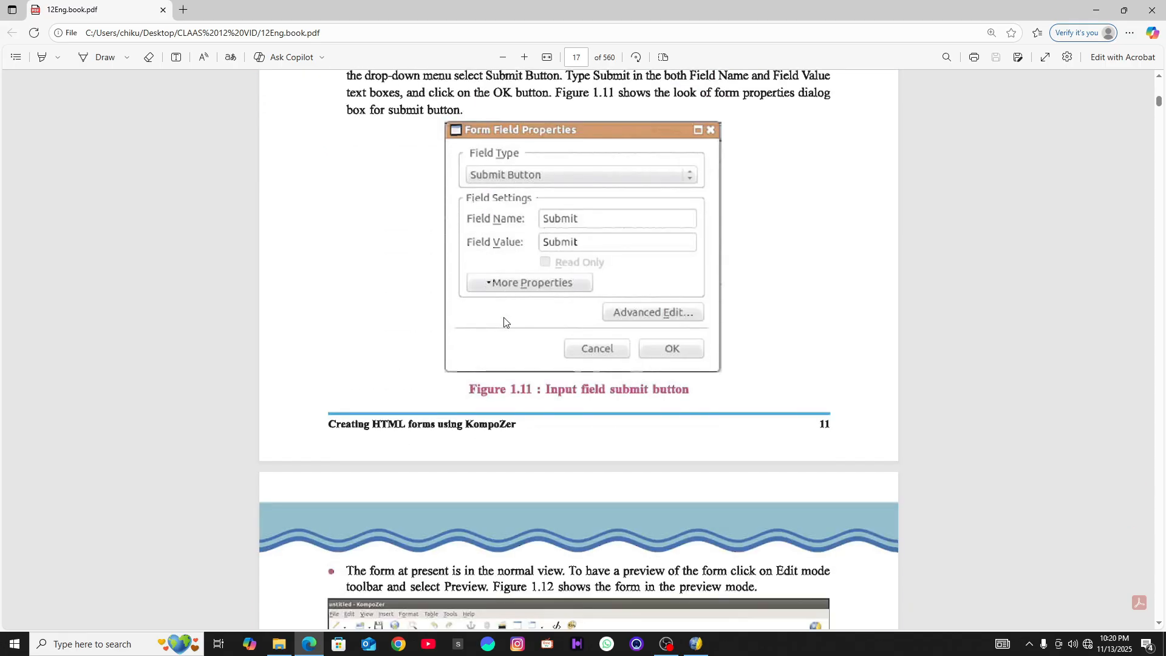
pyautogui.scroll(-7, 546, 248)
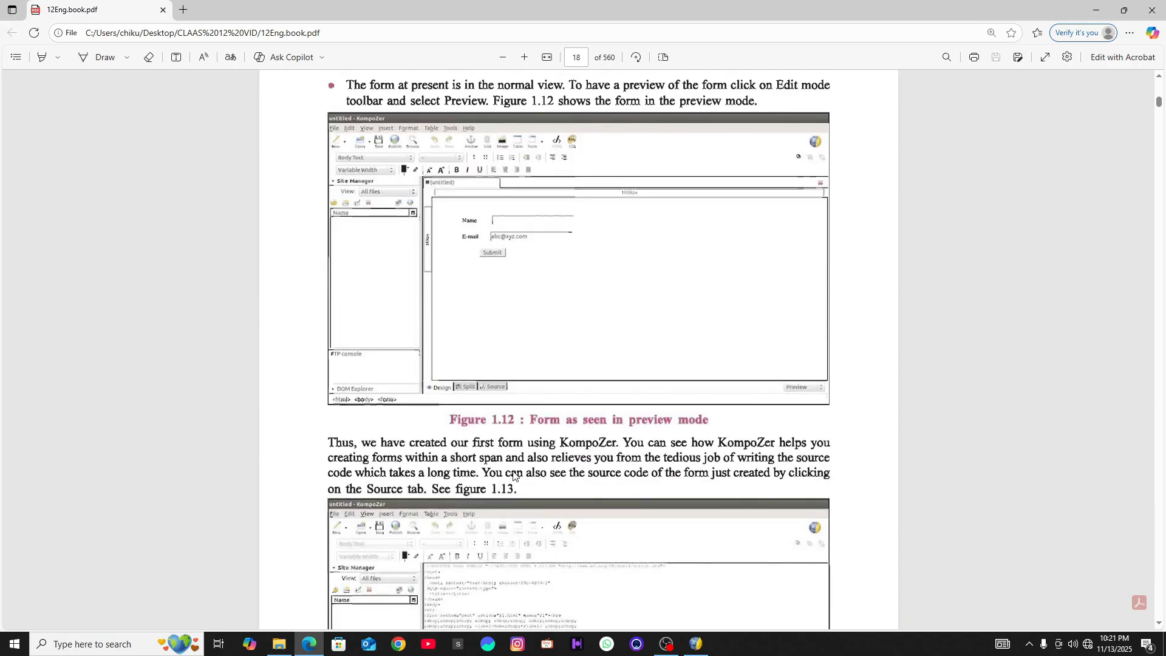
# Switch to KompoZer and insert a Text form field after the "name" text, with field name "name" and initial value "here"
pyautogui.click(696, 643)
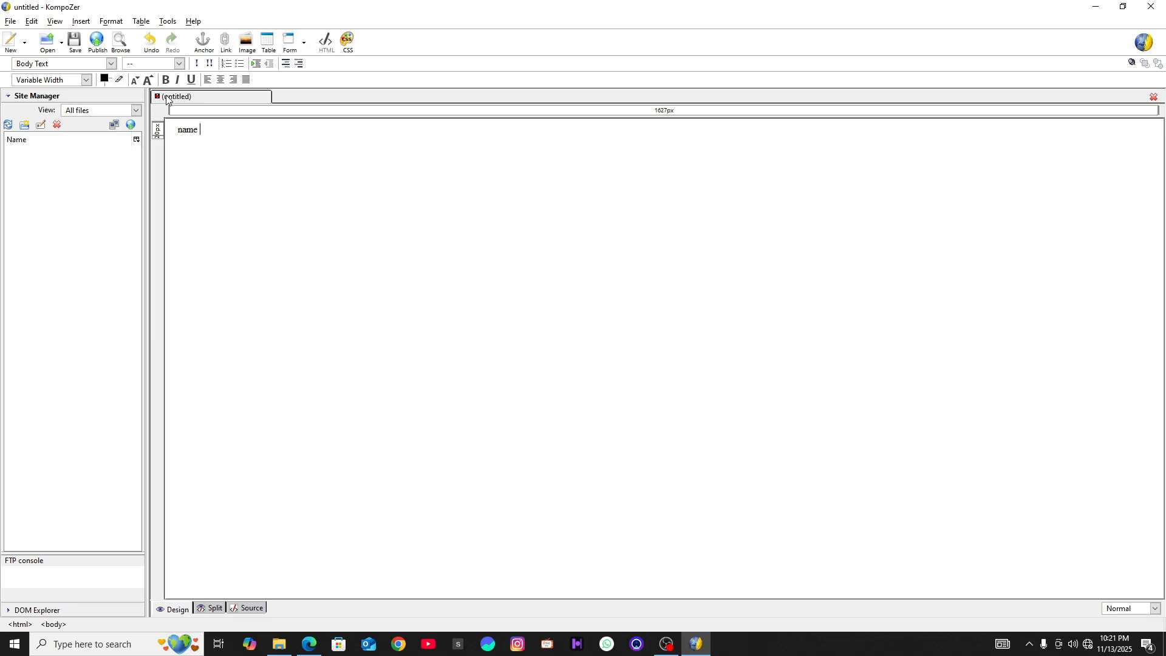
pyautogui.click(303, 43)
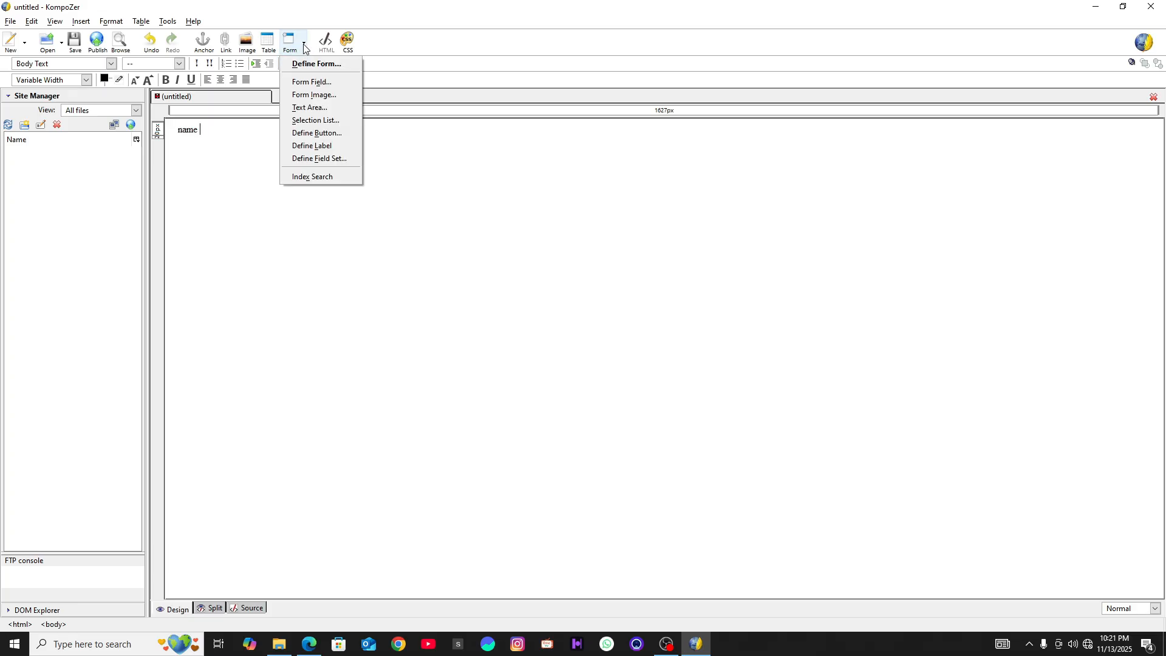
pyautogui.click(311, 81)
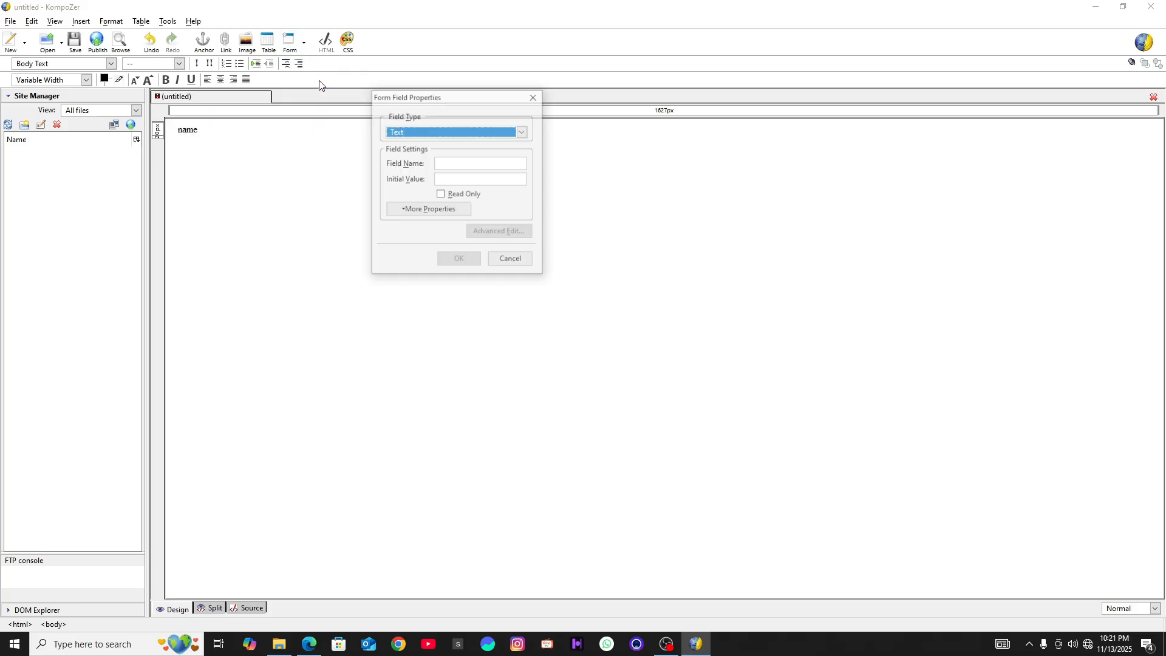
pyautogui.click(522, 132)
pyautogui.click(411, 146)
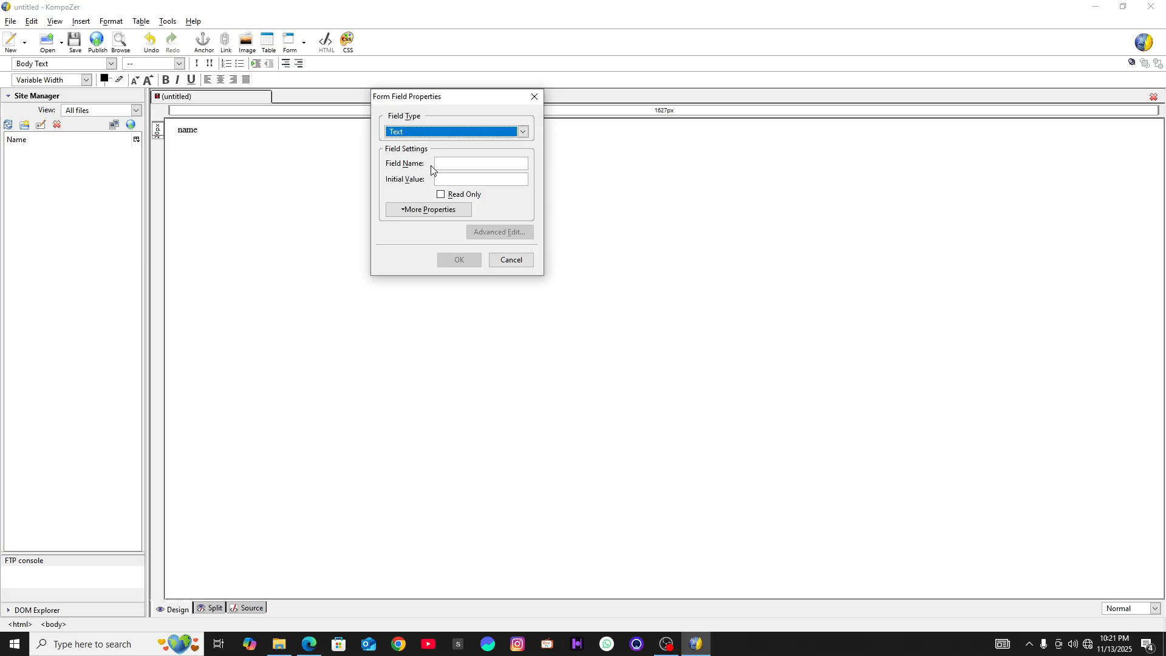
pyautogui.click(522, 132)
pyautogui.click(492, 144)
pyautogui.click(470, 166)
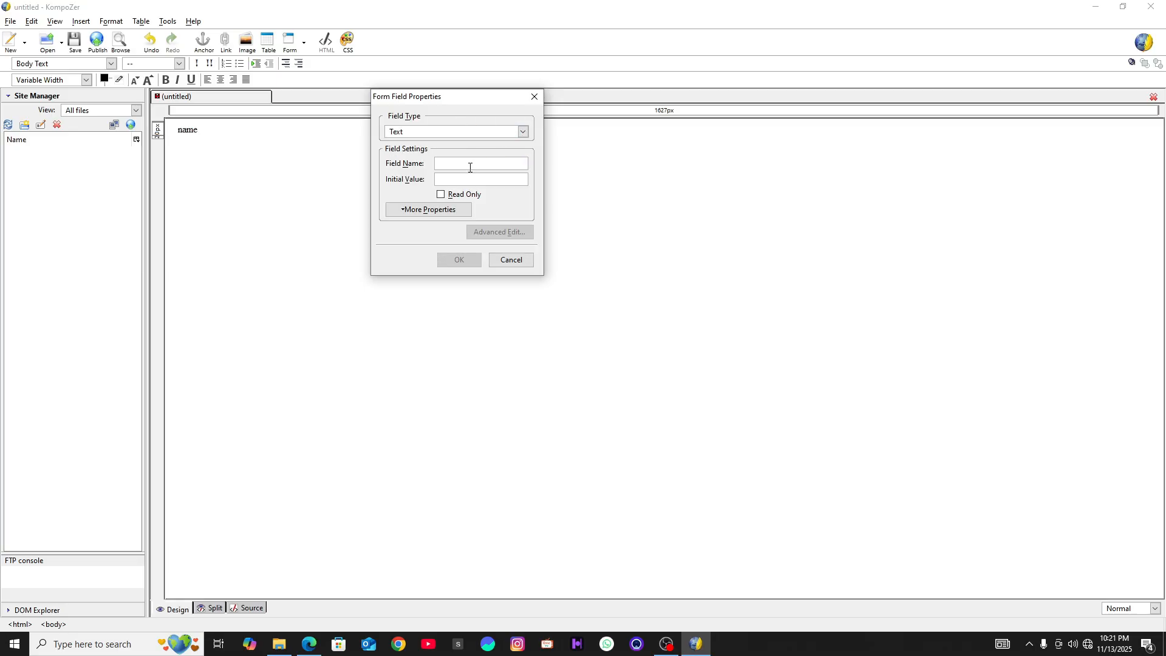
pyautogui.write('name')
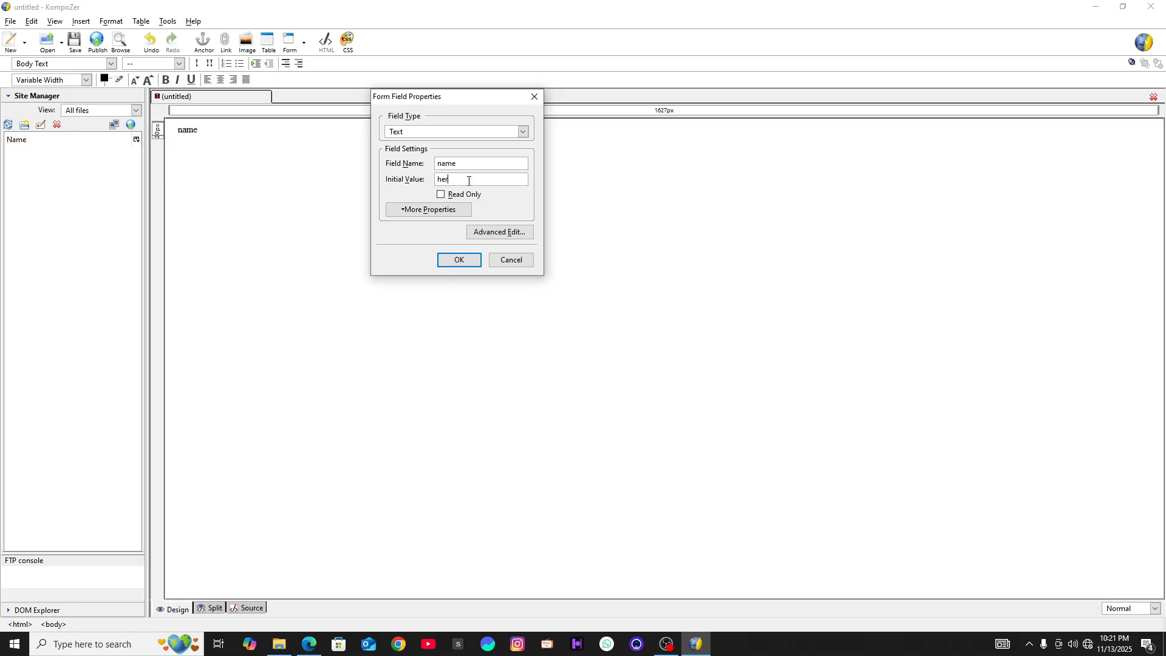
pyautogui.click(459, 260)
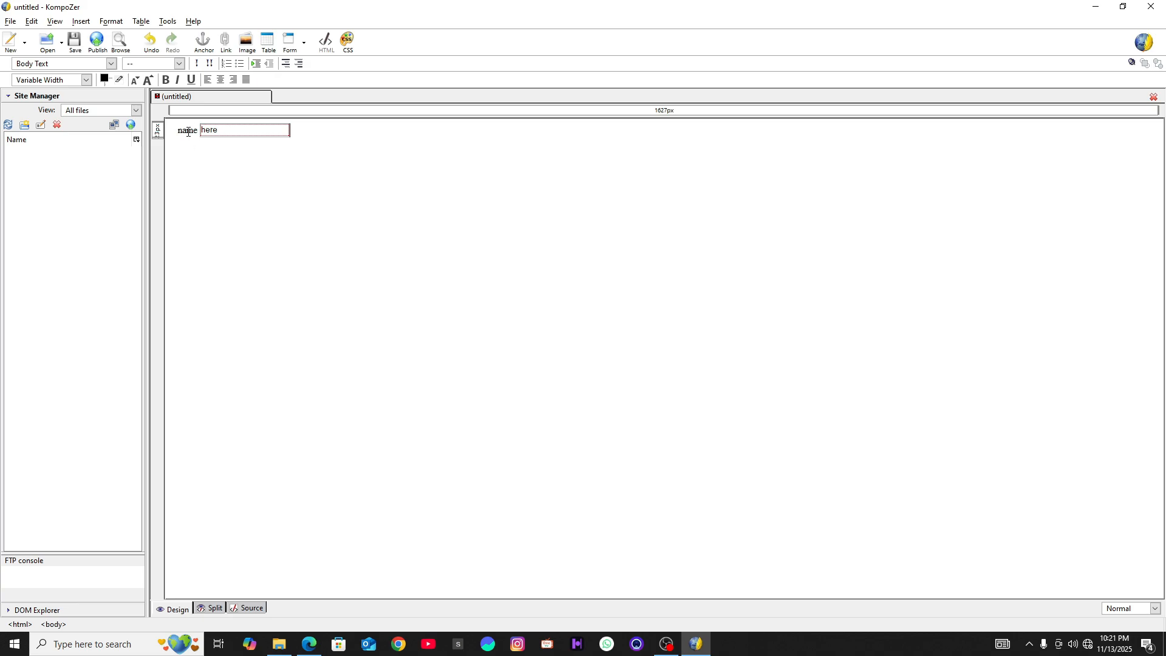
# Change the initial value of the name text field to "enter name here"
pyautogui.rightClick(260, 137)
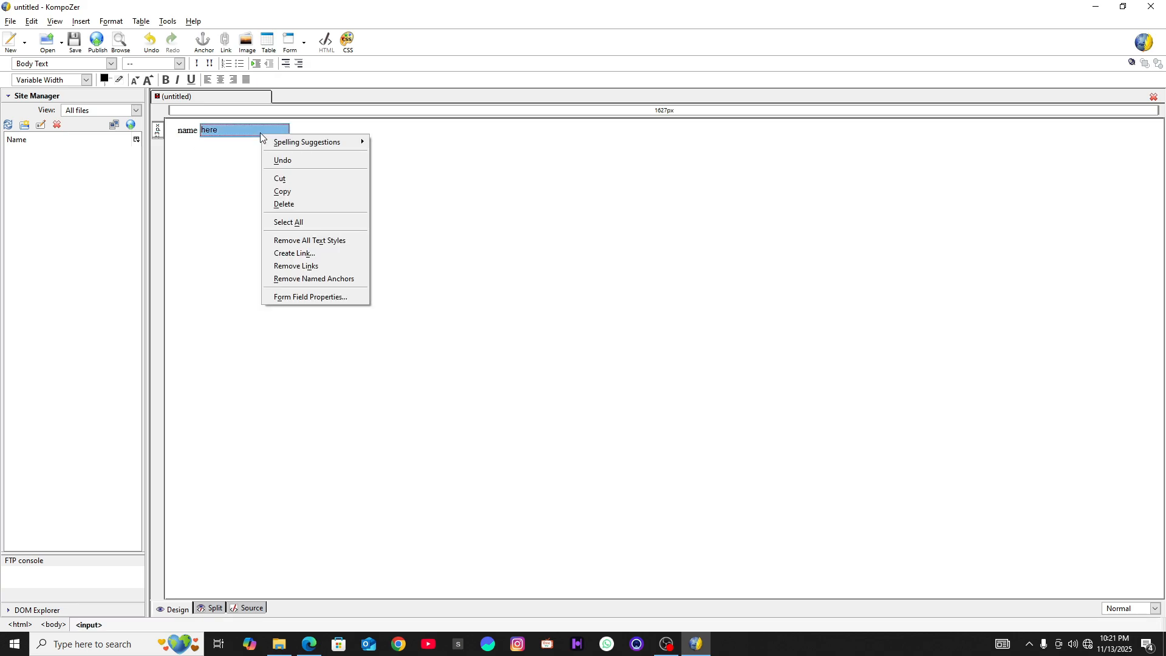
pyautogui.click(307, 297)
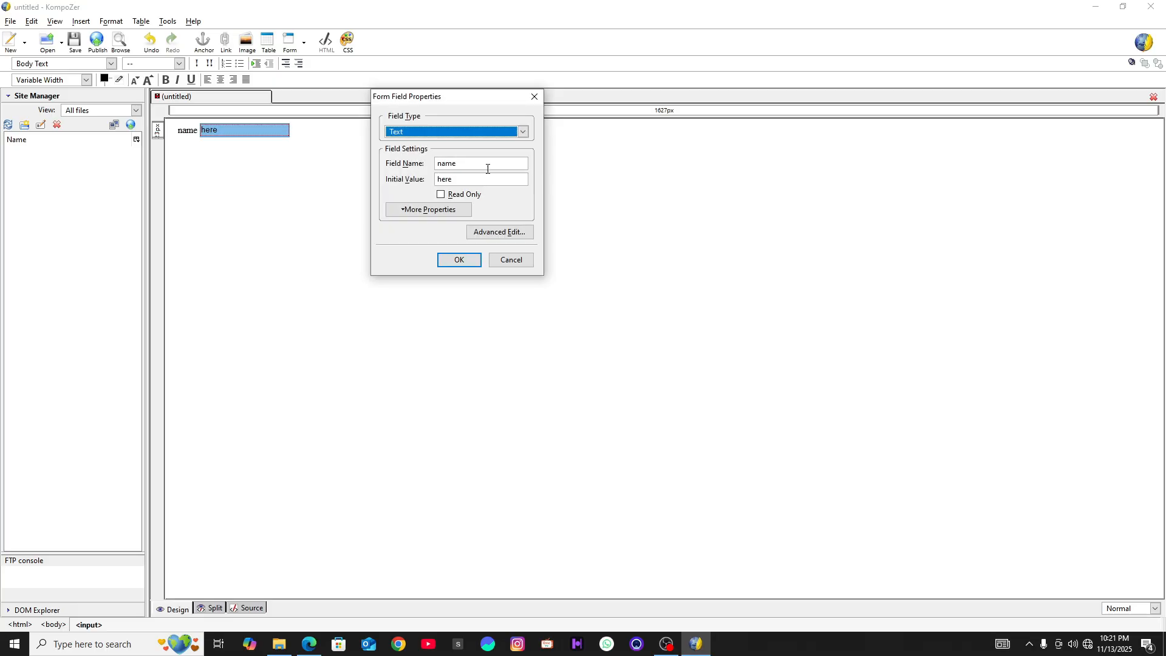
pyautogui.click(465, 179)
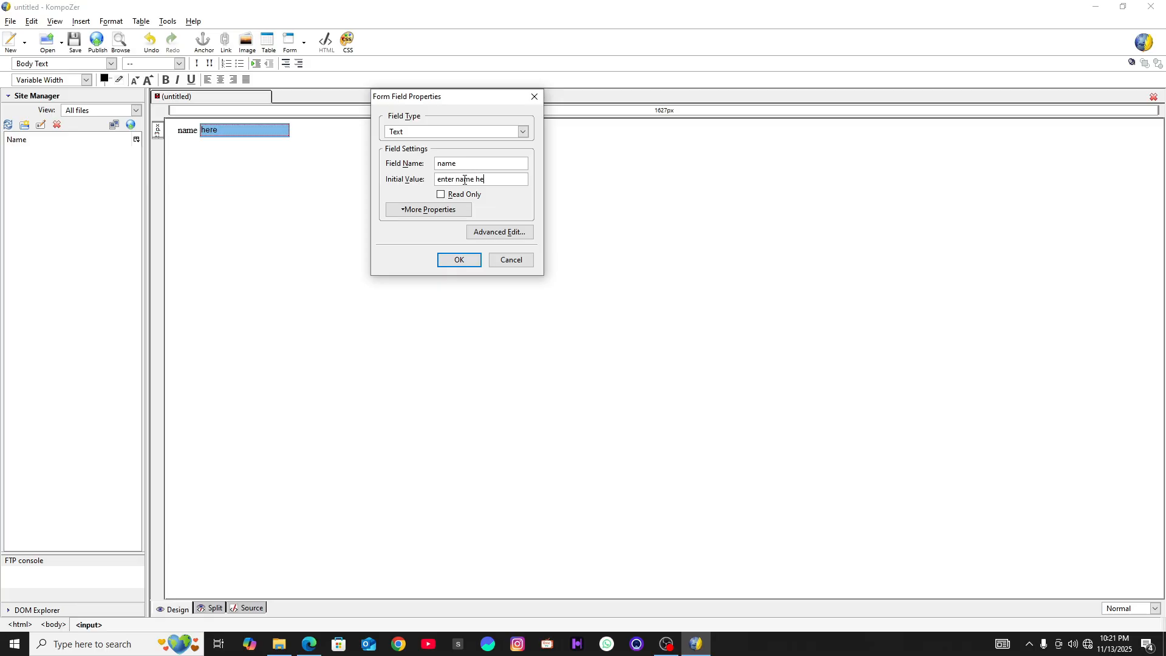
pyautogui.press('Return')
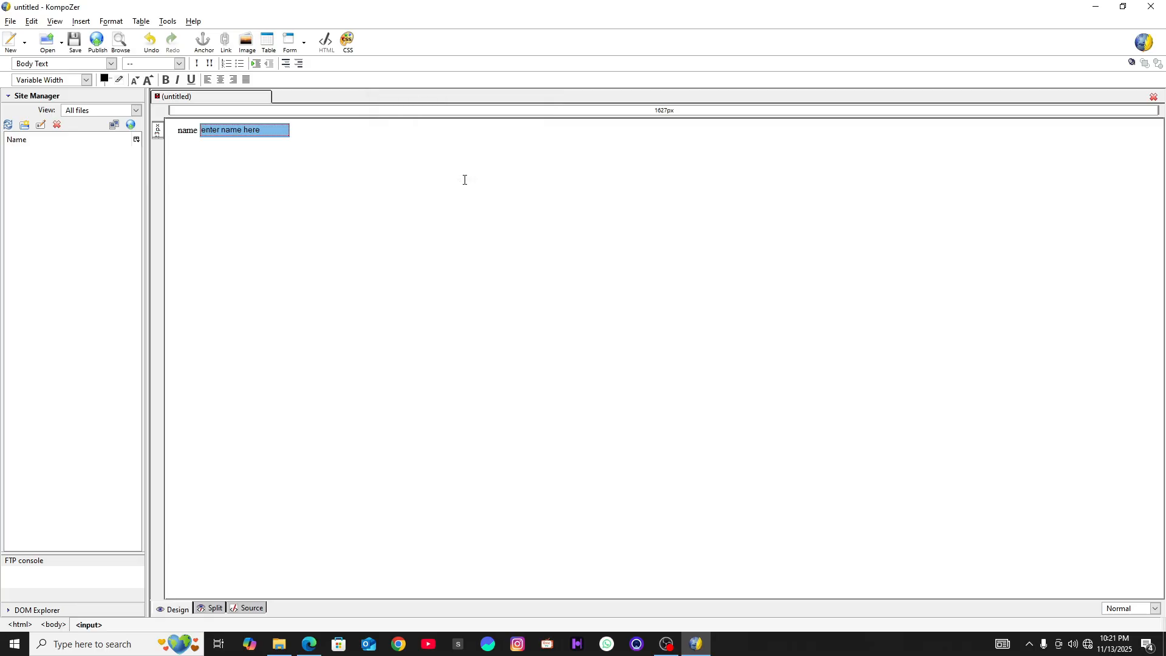
pyautogui.click(306, 138)
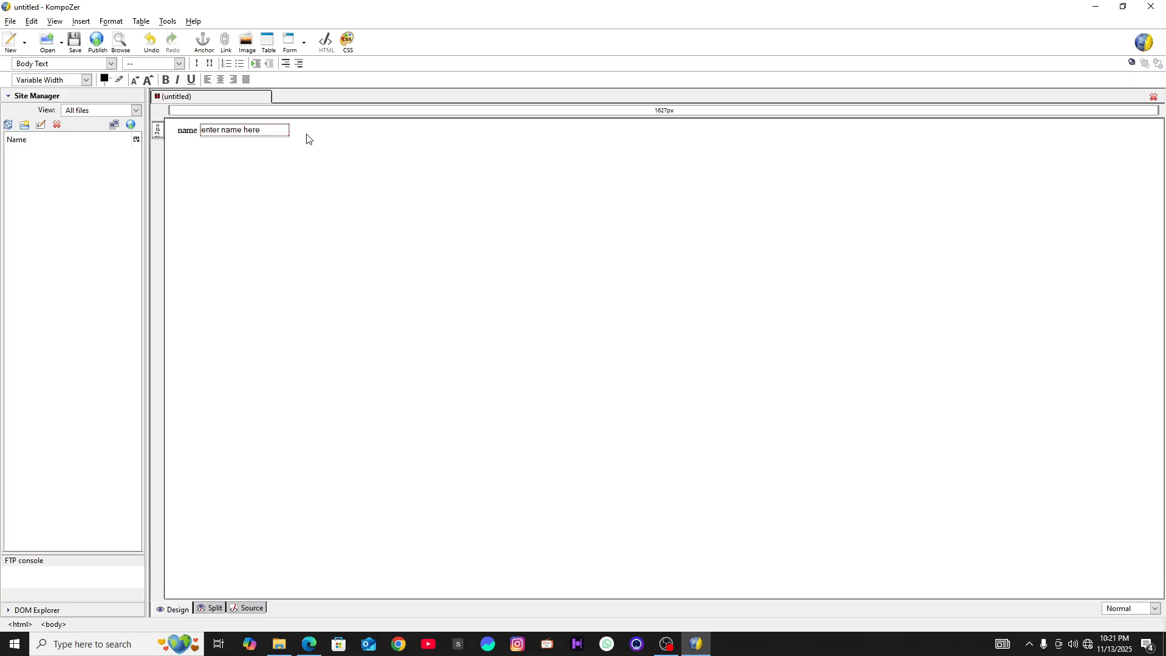
# Check the sample form in the textbook PDF, return to KompoZer and add an "email" line with a Text form field named "ffd"
pyautogui.hotkey('alt', 'Tab')
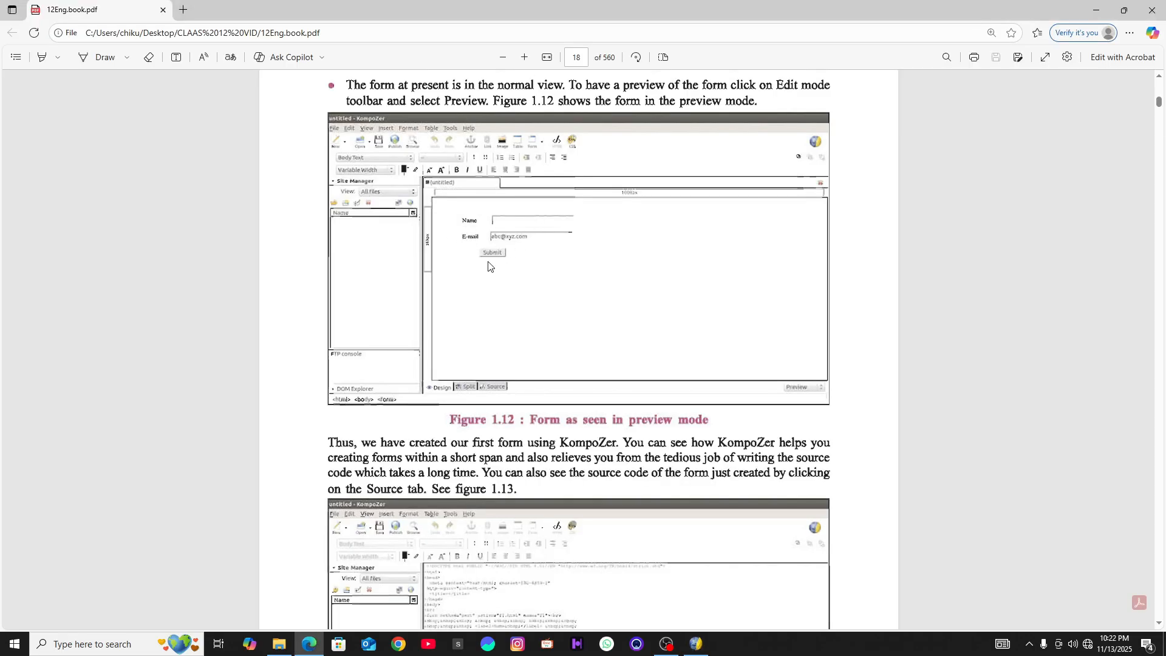
pyautogui.hotkey('alt', 'Tab')
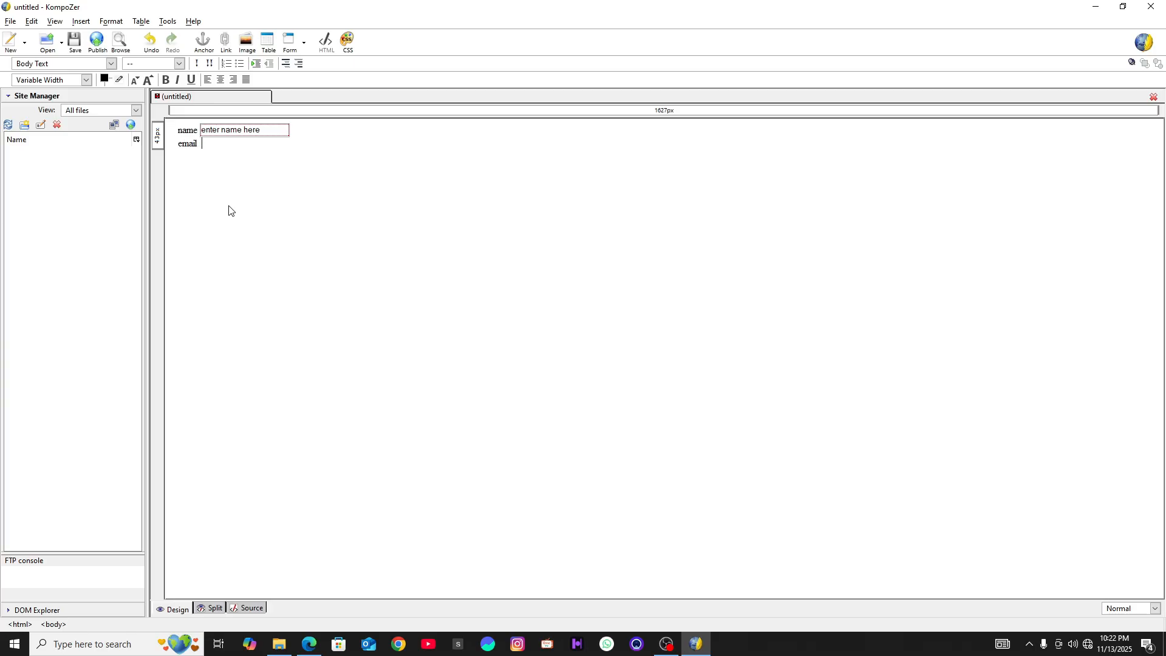
pyautogui.click(305, 46)
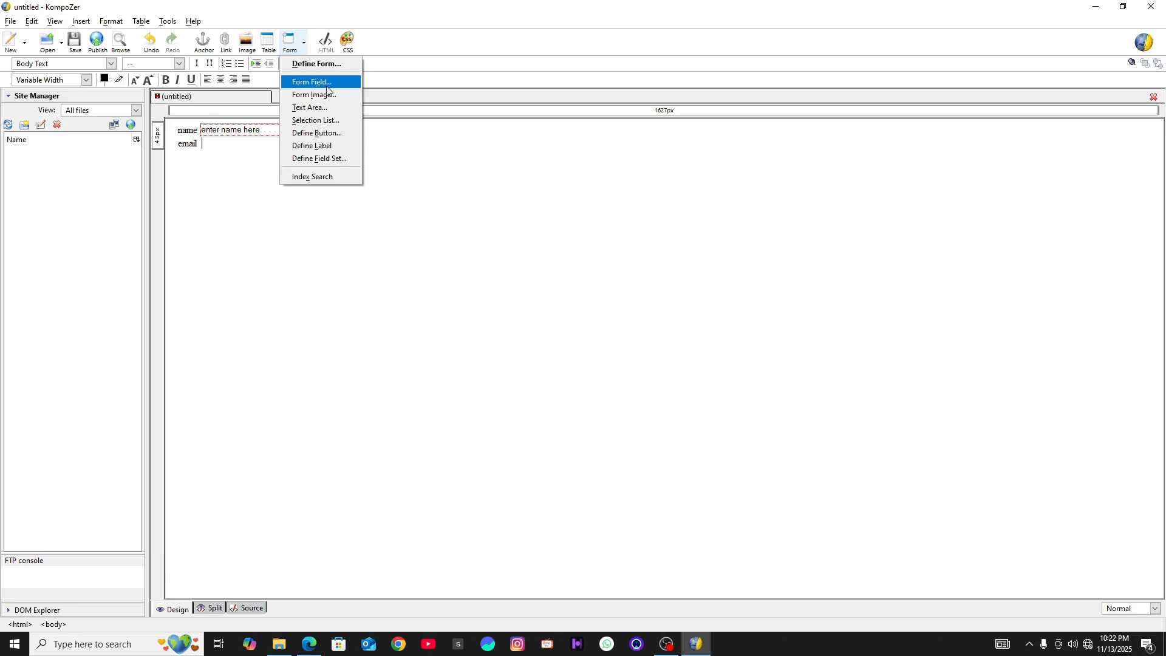
pyautogui.click(328, 85)
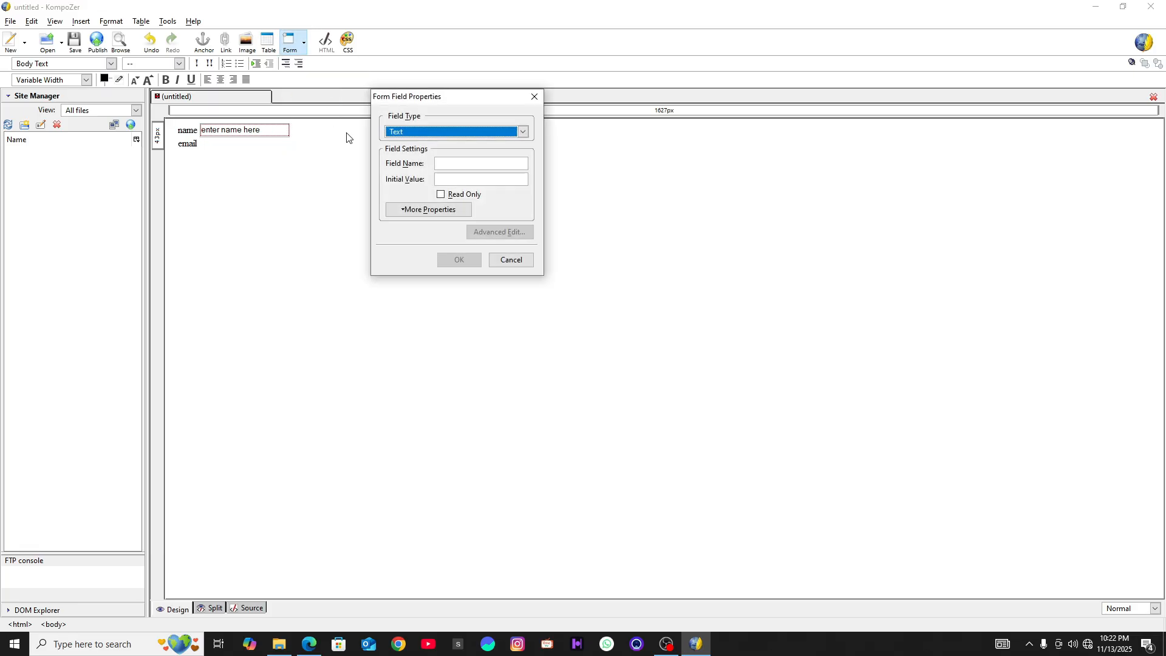
pyautogui.click(464, 166)
pyautogui.write('email')
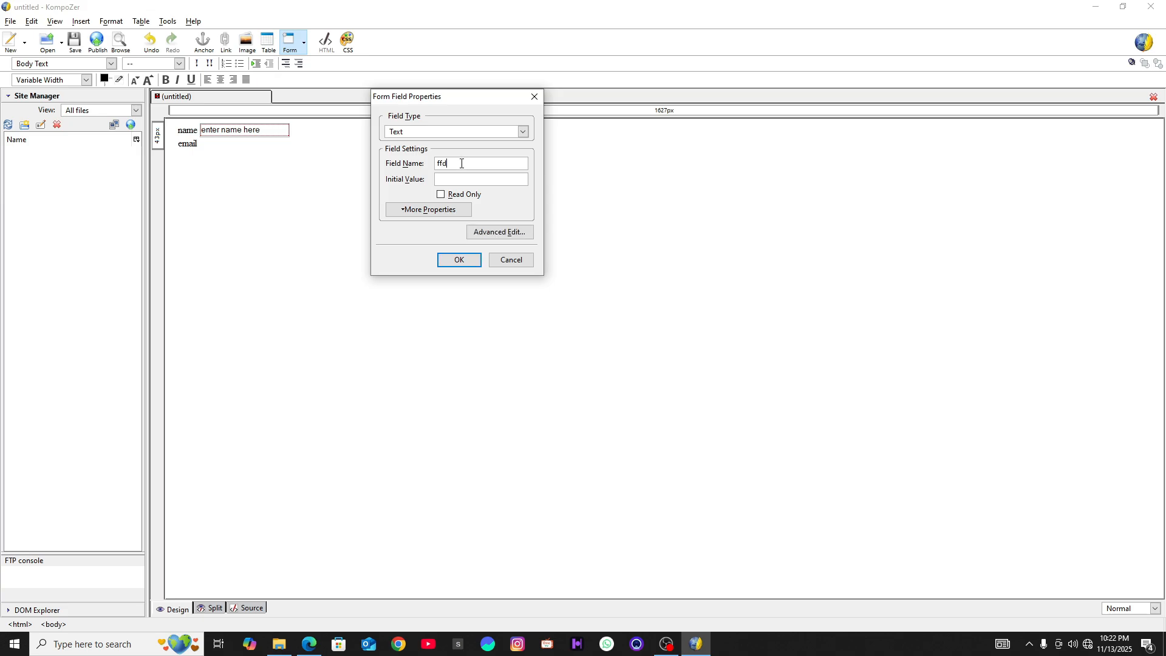
pyautogui.click(459, 260)
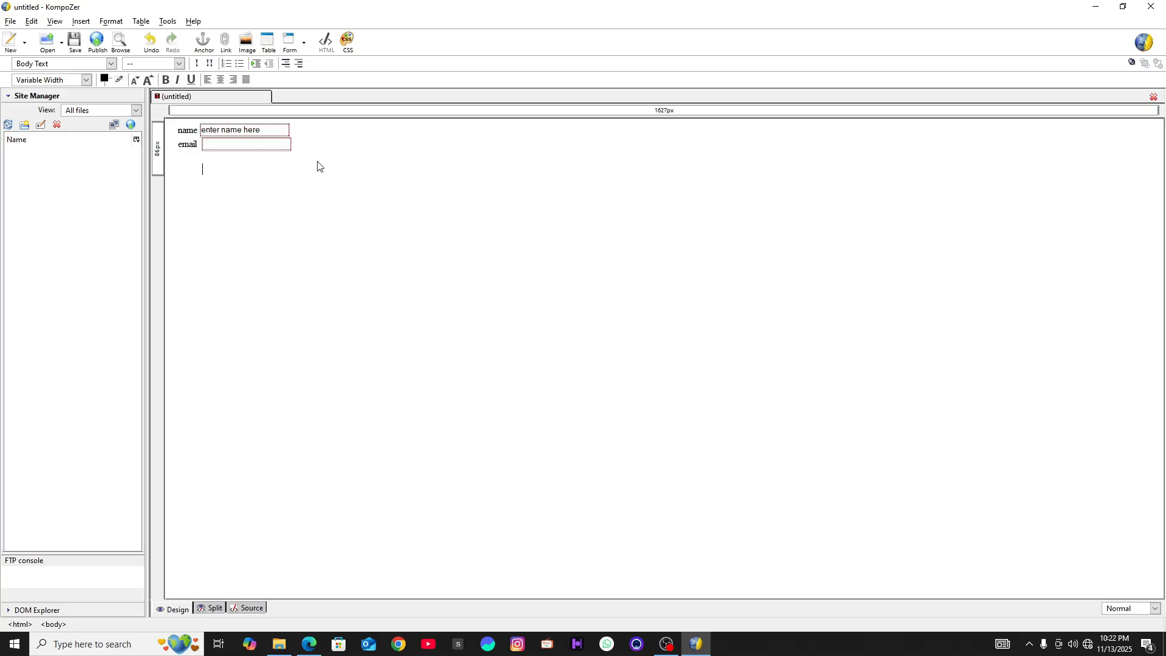
# Insert a Submit Button form field below the email field, with field name "submit" and field value "submit"
pyautogui.click(304, 43)
pyautogui.click(341, 80)
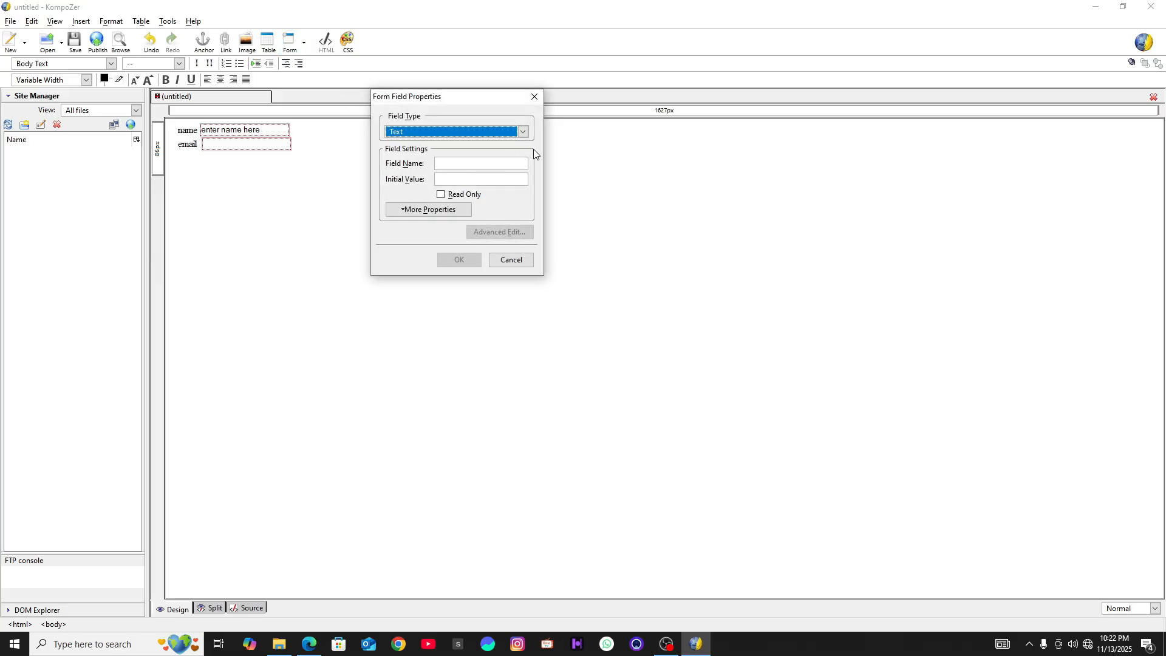
pyautogui.click(520, 132)
pyautogui.click(407, 189)
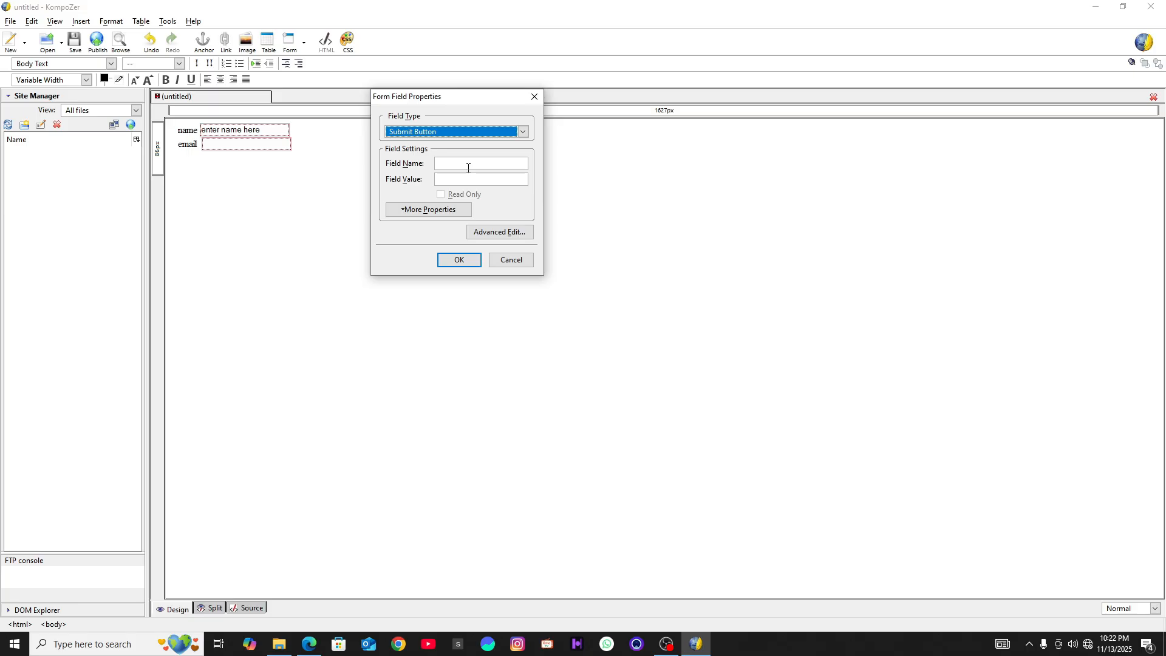
pyautogui.click(448, 162)
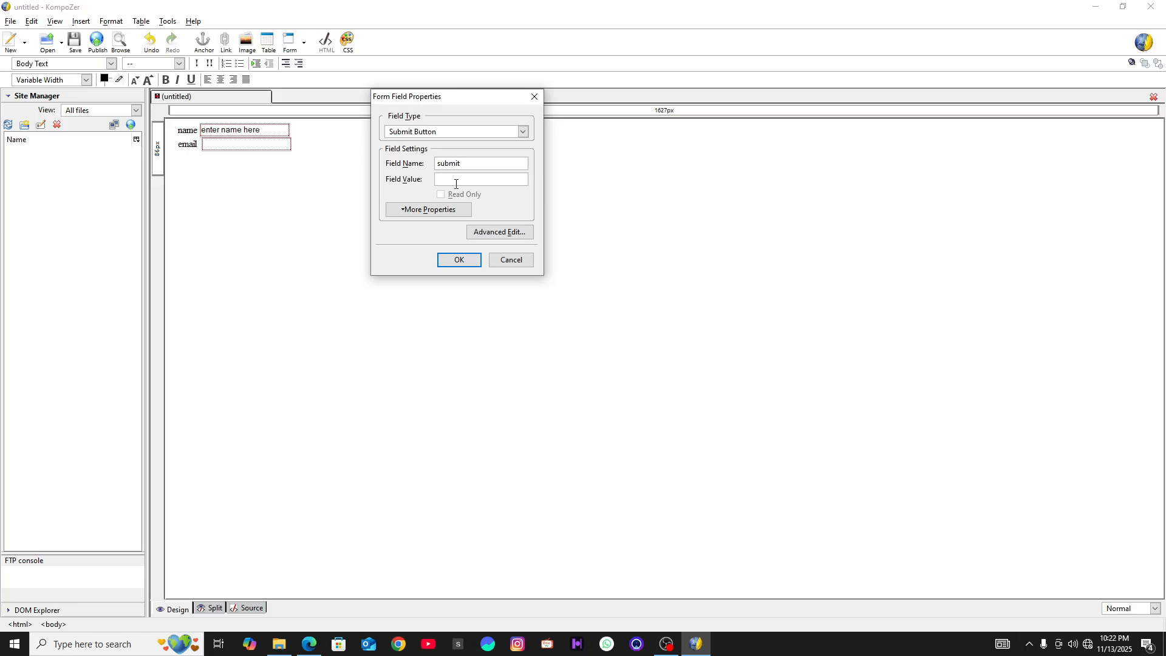
pyautogui.click(465, 262)
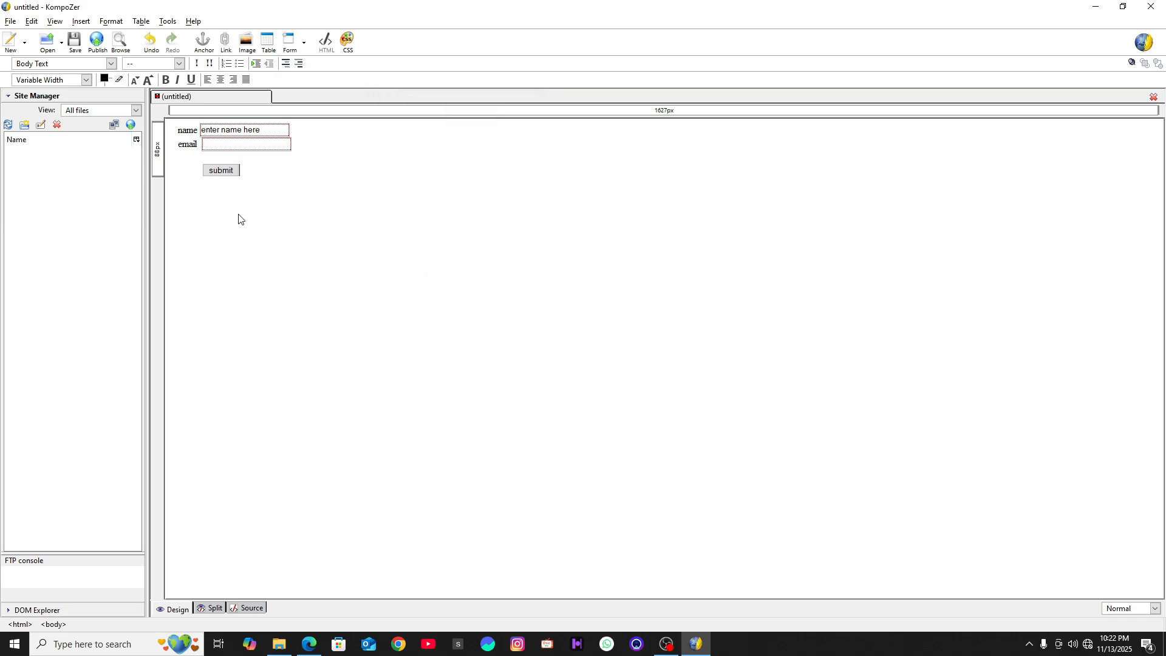
# Switch to the textbook PDF and read from the source code view in figure 1.13 to the Save Page As instructions in figure 1.15
pyautogui.hotkey('alt', 'Tab')
pyautogui.scroll(-2, 444, 158)
pyautogui.scroll(-12, 461, 328)
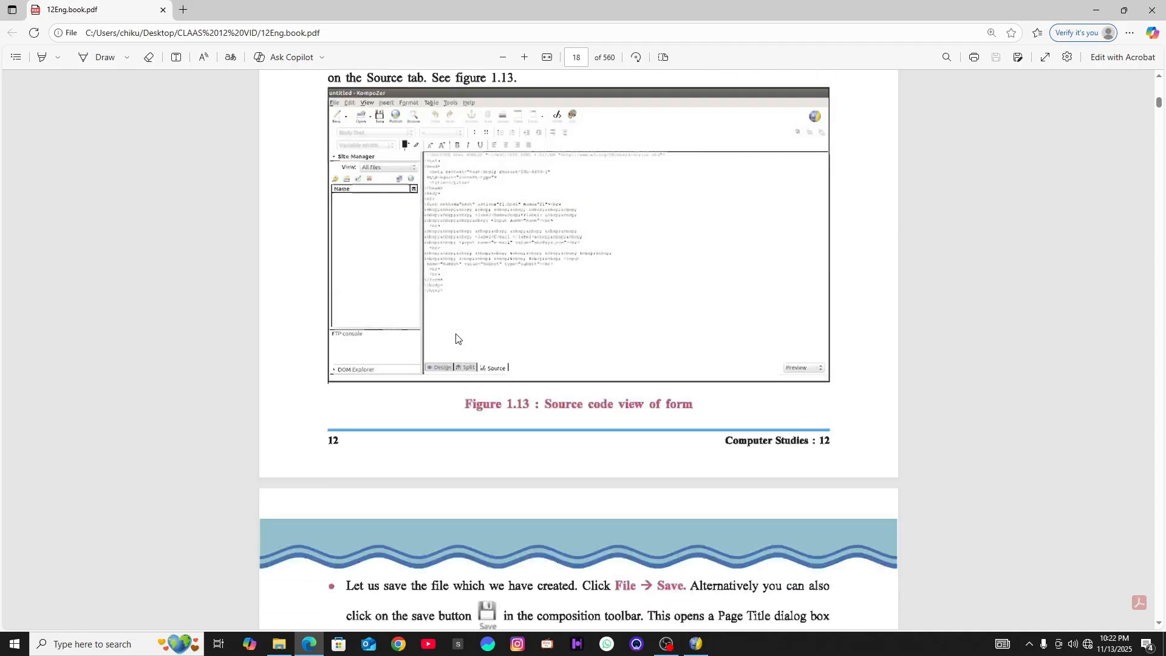
pyautogui.scroll(-3, 464, 332)
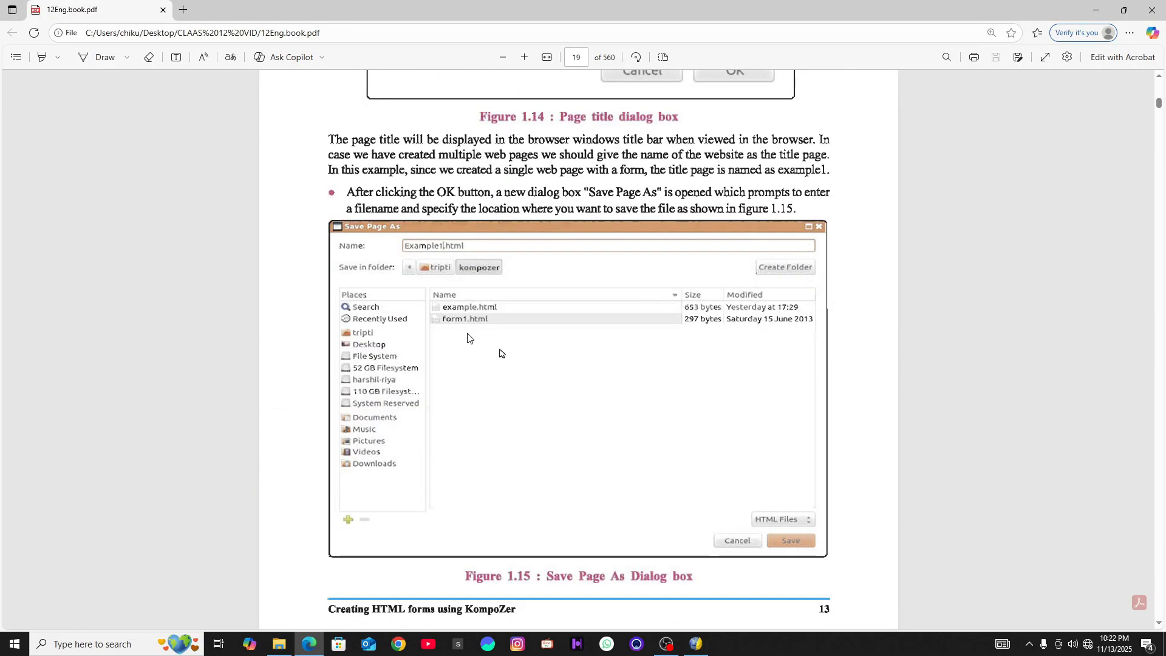
# Switch to KompoZer and save the page with the title "form" as form.html in the Desktop folder
pyautogui.hotkey('alt', 'Tab')
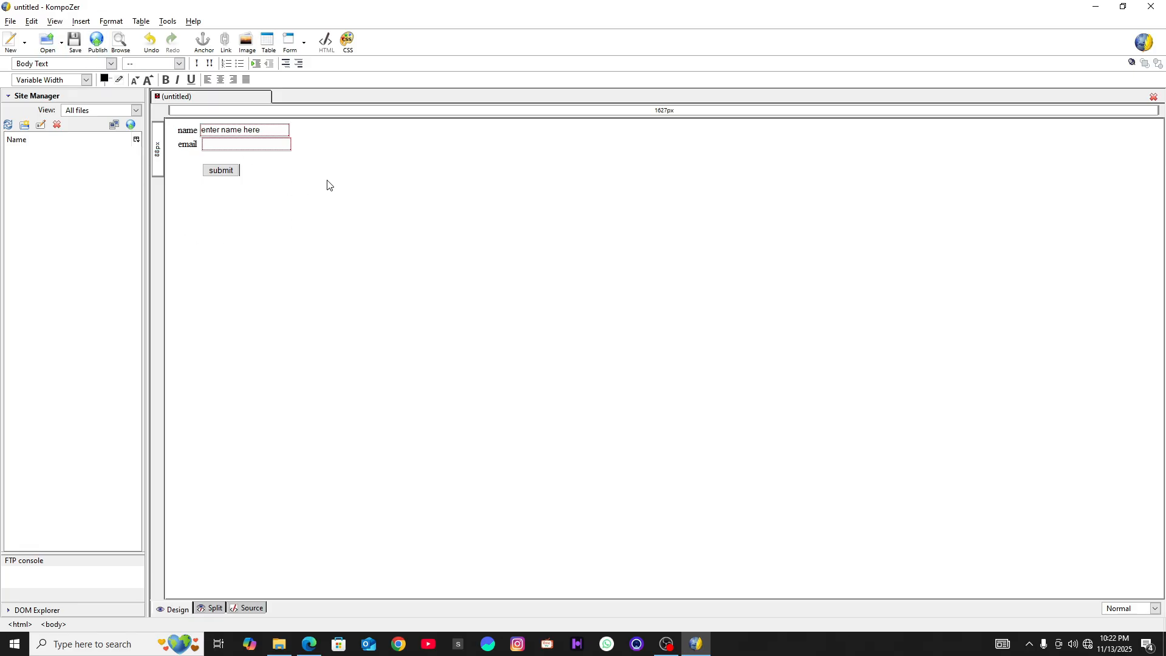
pyautogui.click(11, 22)
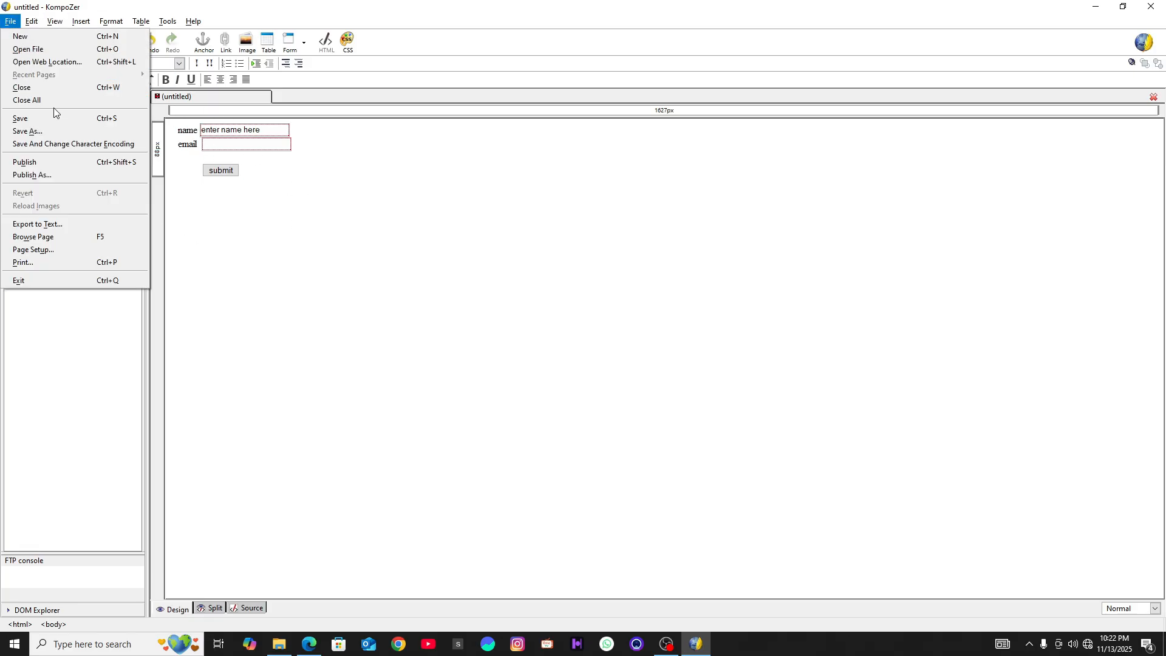
pyautogui.click(83, 115)
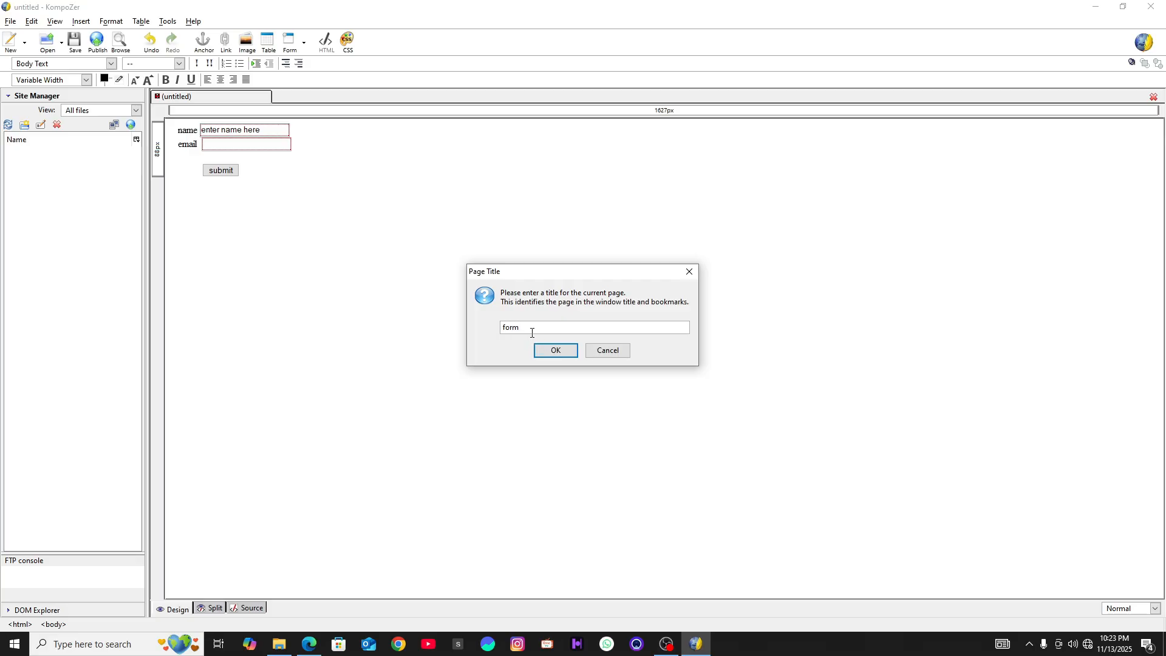
pyautogui.click(543, 351)
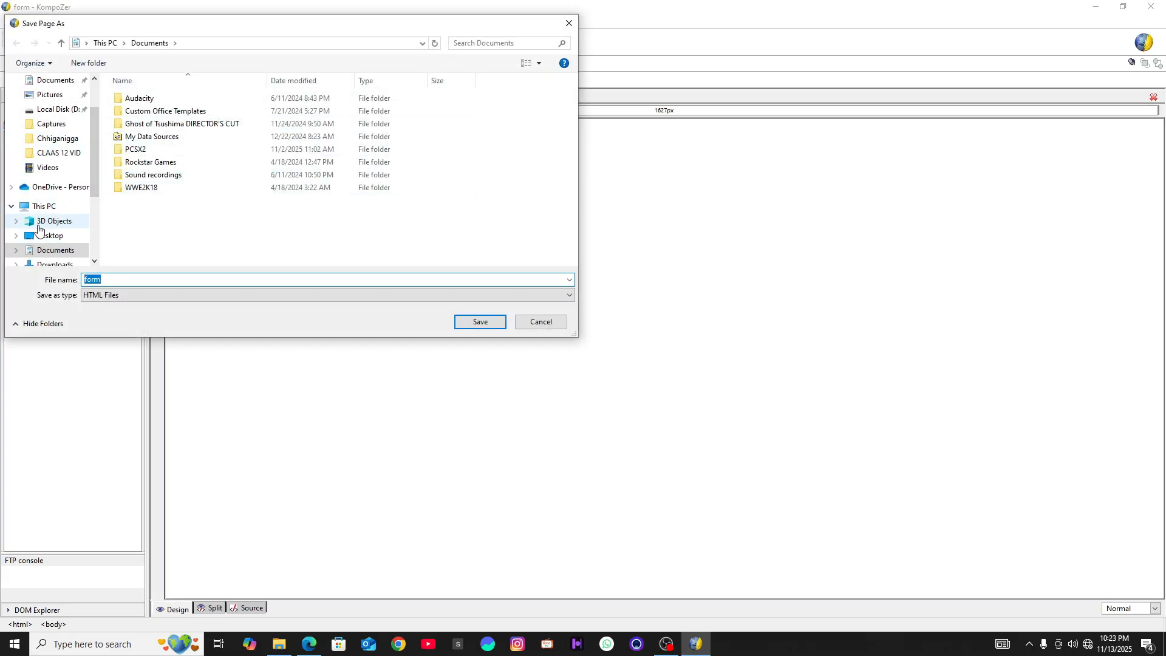
pyautogui.click(45, 235)
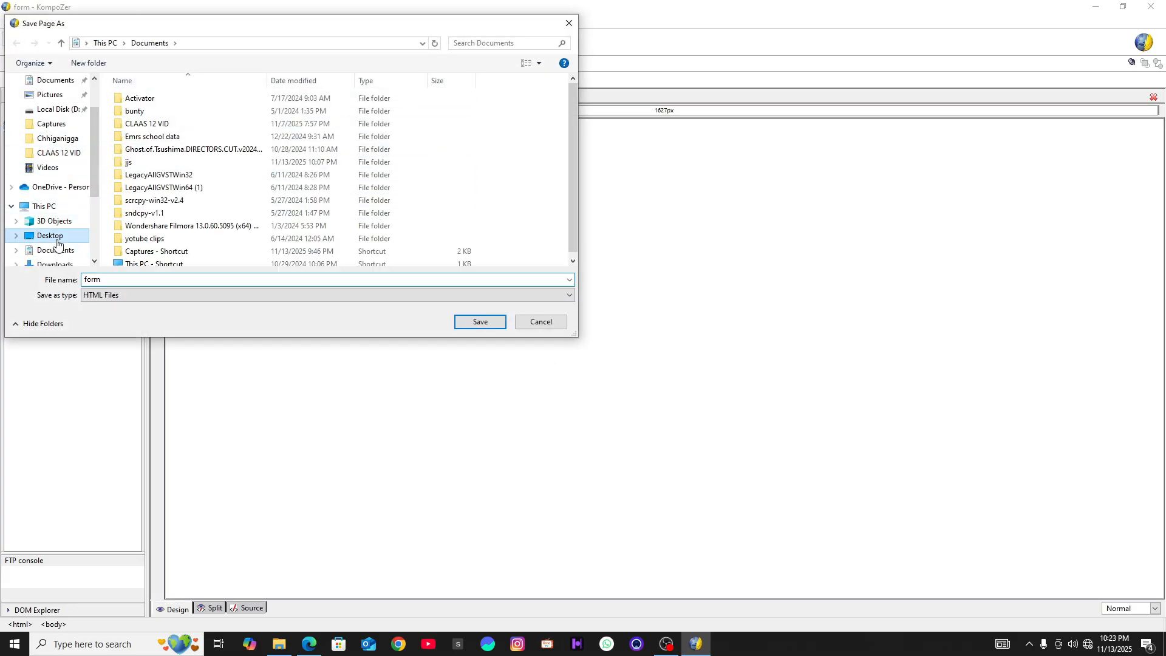
pyautogui.click(121, 281)
pyautogui.click(120, 281)
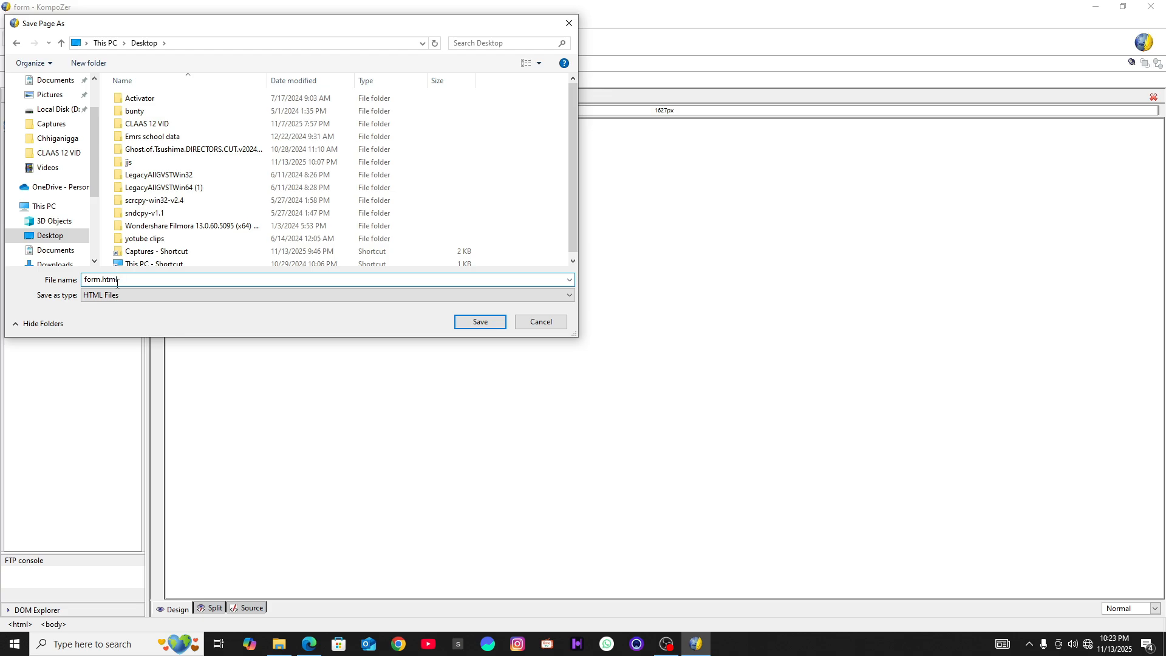
pyautogui.click(479, 324)
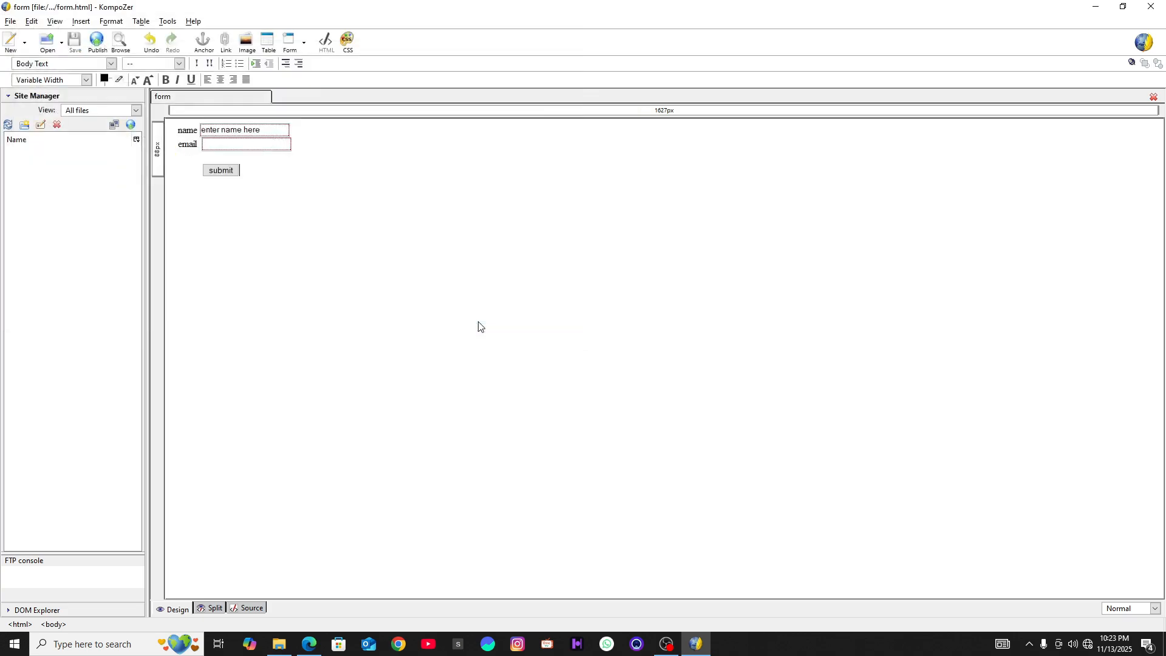
# Switch to the textbook PDF and read the registration form instructions, from saving with an html extension to the preview in figure 1.27
pyautogui.click(311, 644)
pyautogui.scroll(-2, 558, 461)
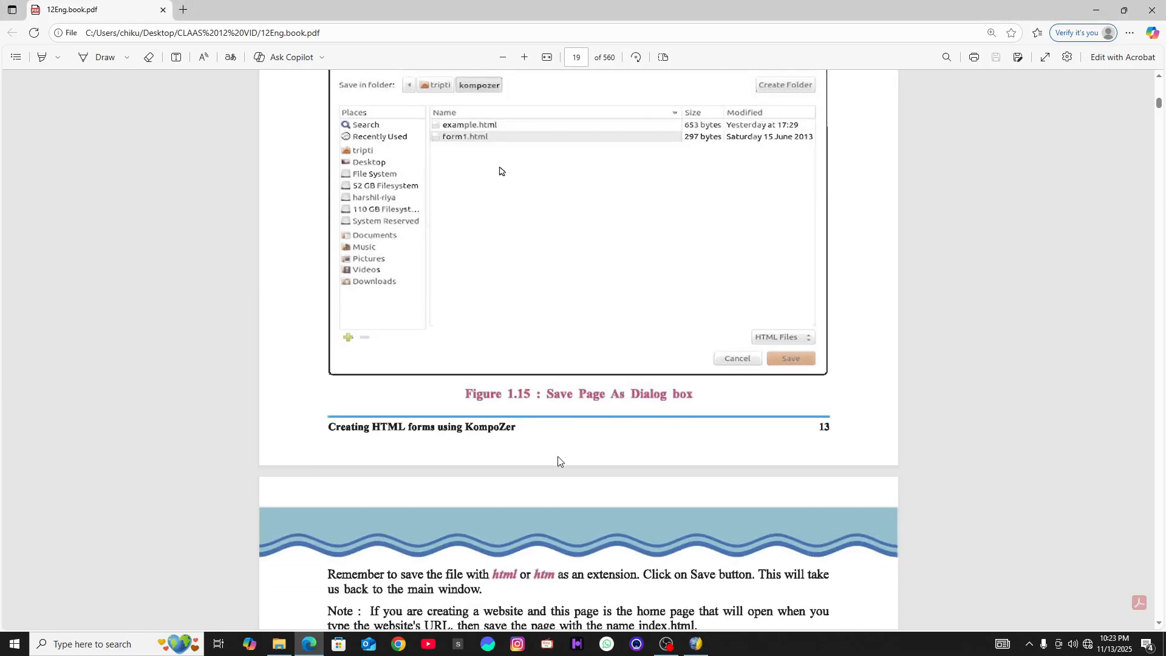
pyautogui.scroll(-10, 559, 461)
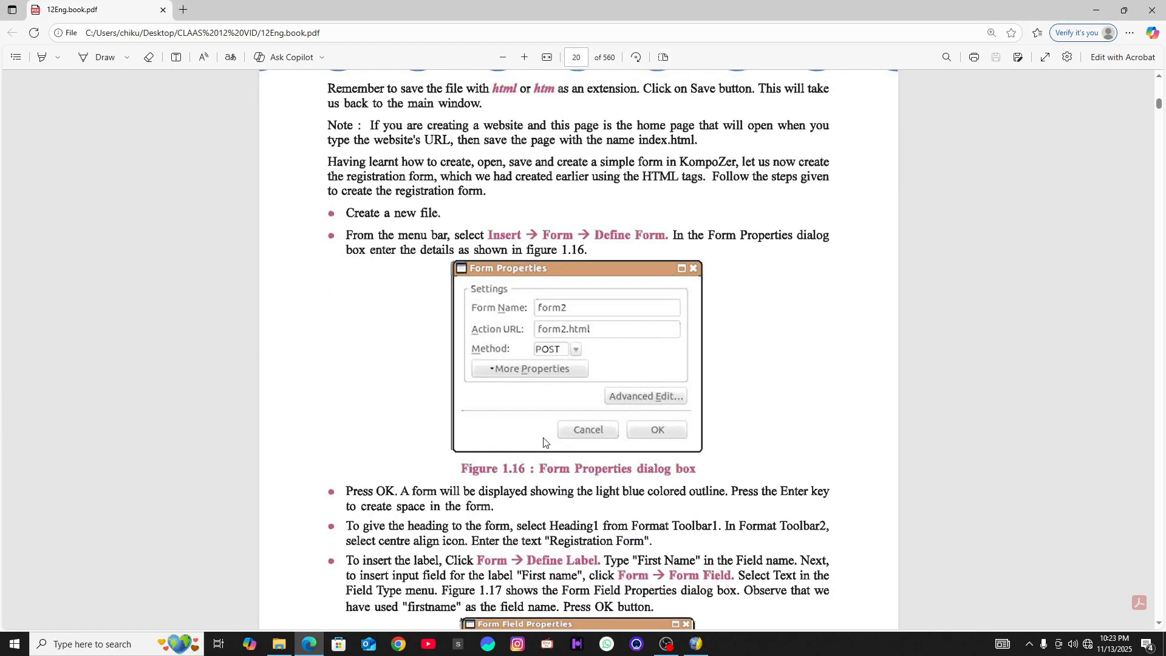
pyautogui.scroll(-5, 544, 442)
pyautogui.scroll(6, 545, 425)
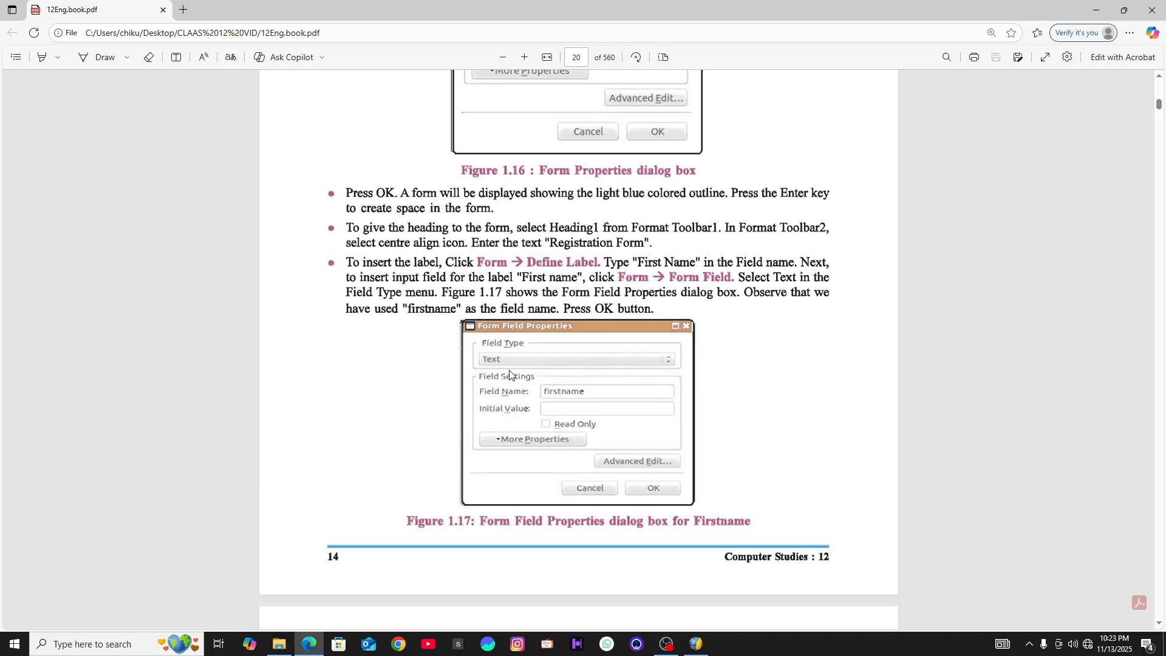
pyautogui.scroll(-11, 496, 344)
pyautogui.scroll(-2, 497, 344)
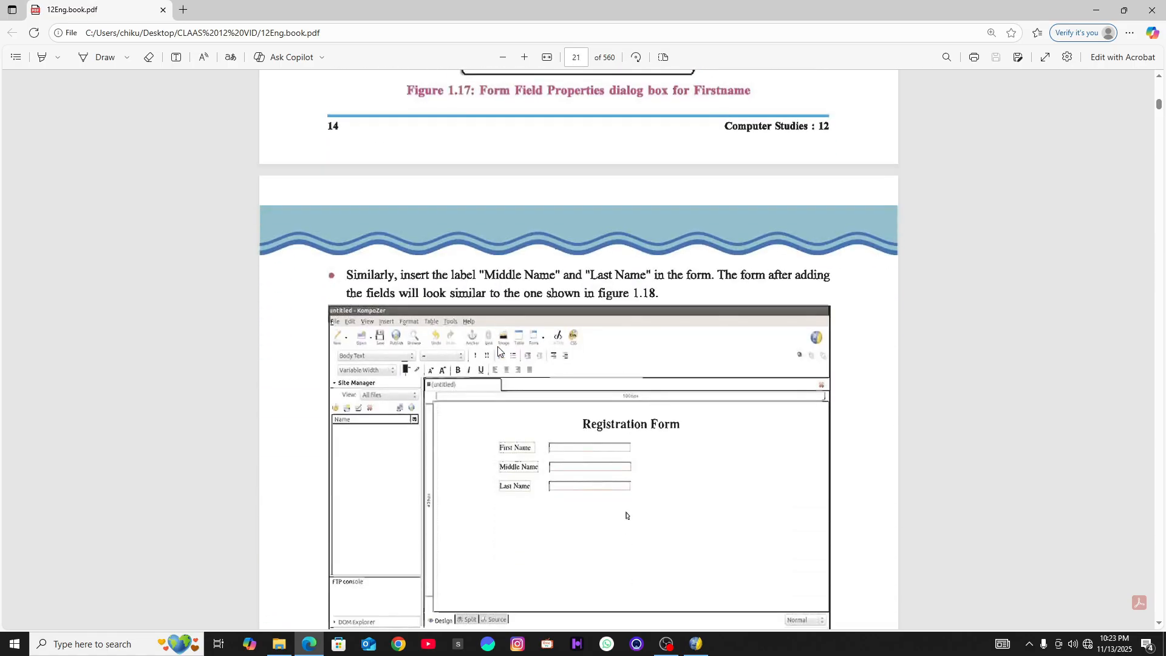
pyautogui.scroll(-1, 572, 417)
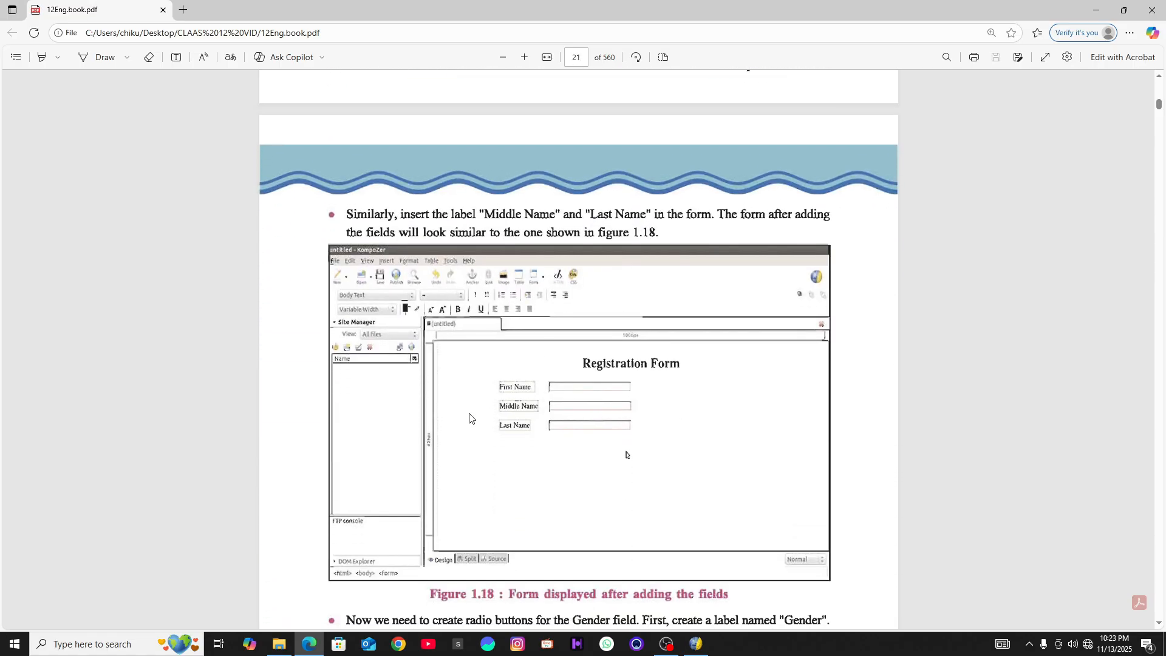
pyautogui.scroll(-8, 550, 422)
pyautogui.scroll(-2, 533, 413)
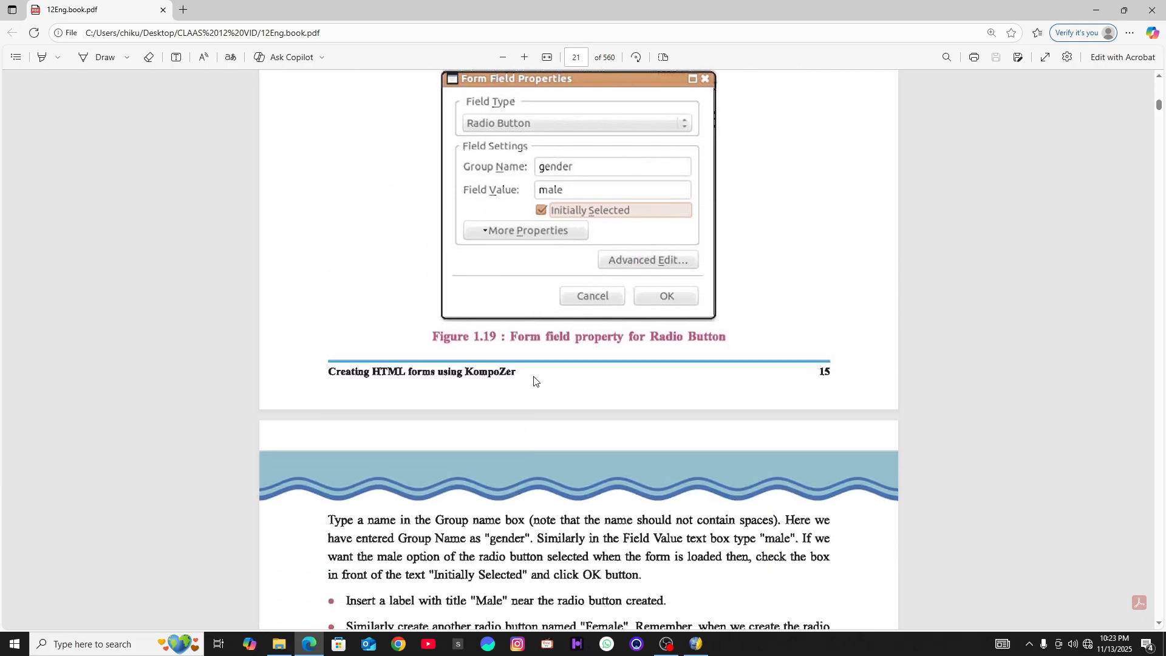
pyautogui.scroll(-9, 526, 231)
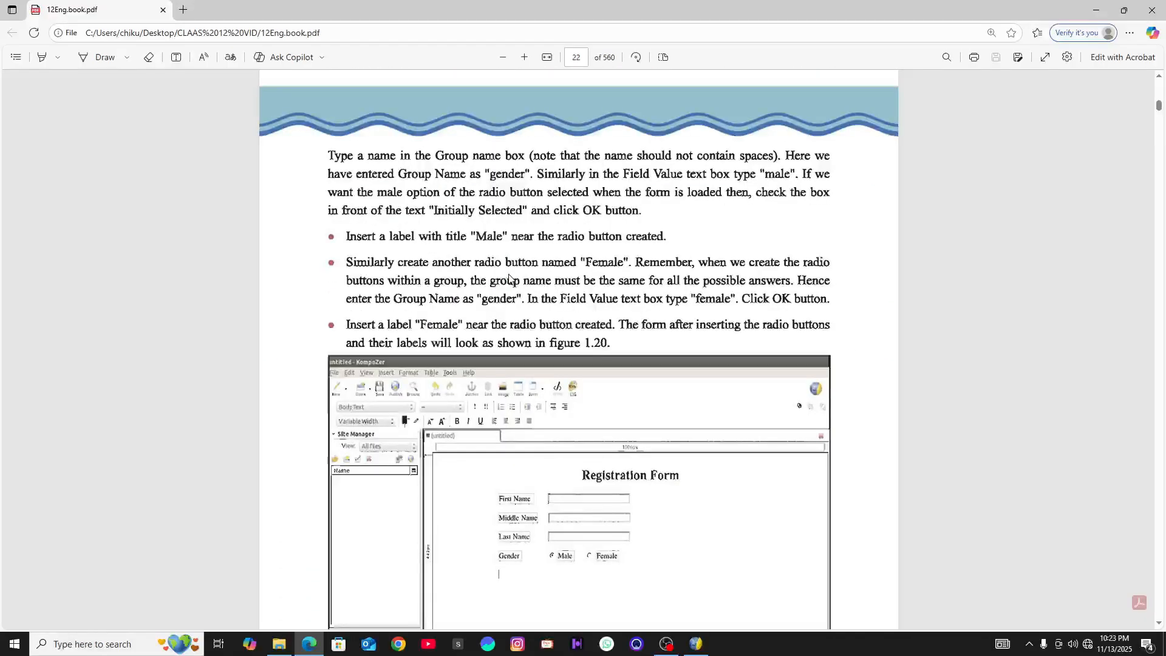
pyautogui.scroll(-9, 539, 383)
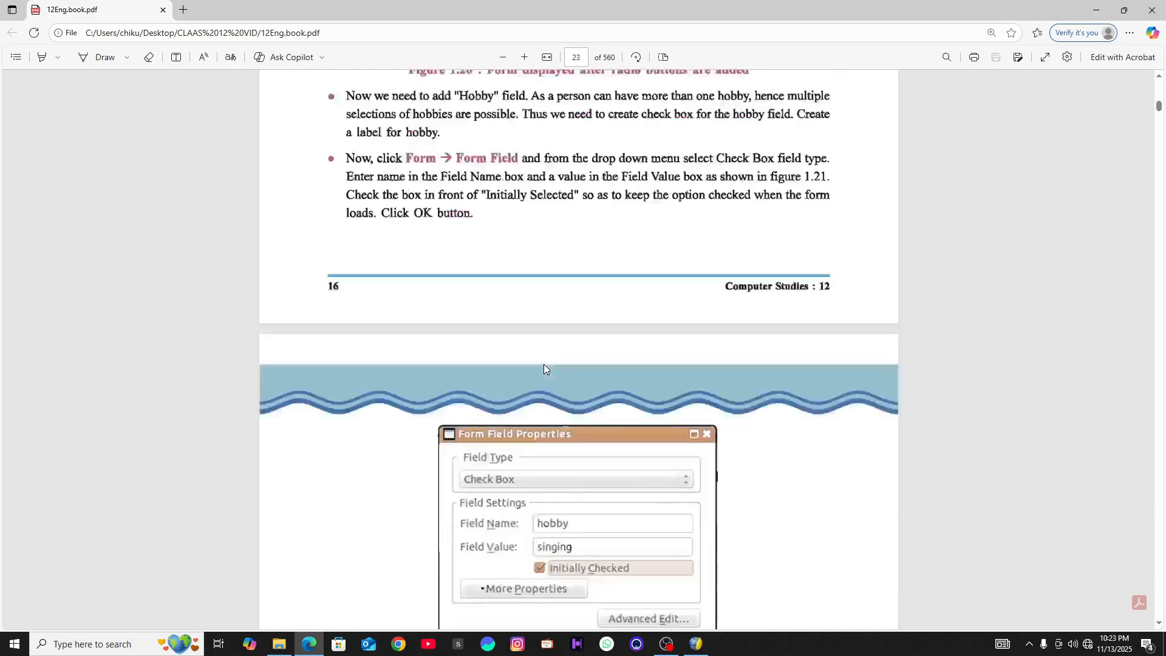
pyautogui.scroll(-16, 542, 366)
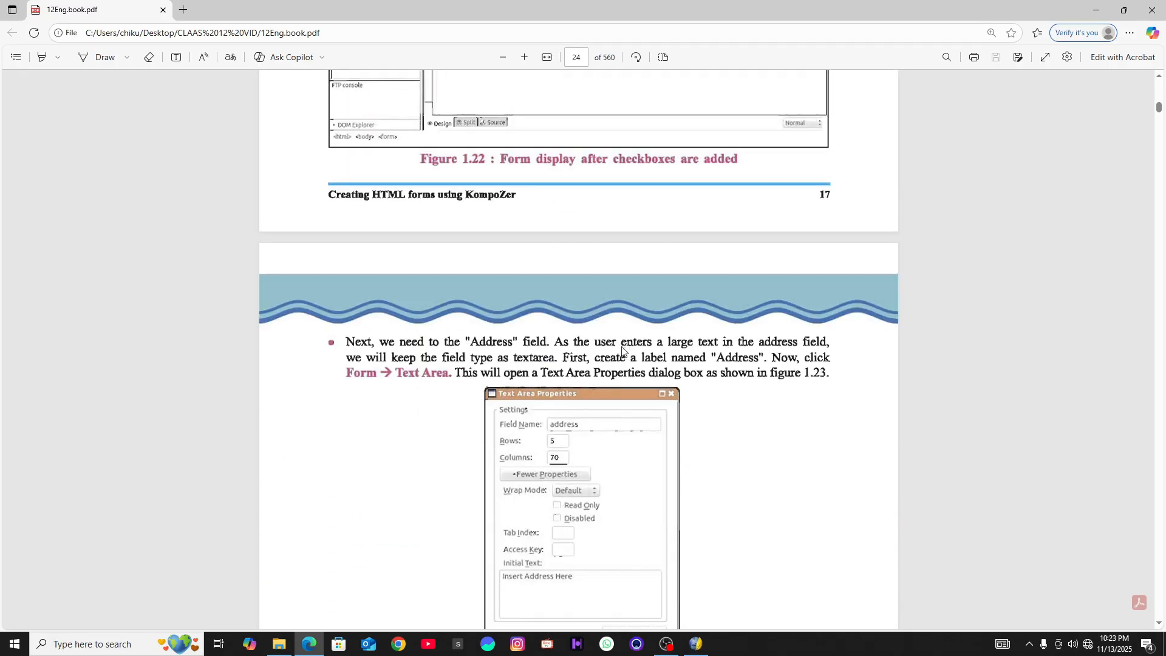
pyautogui.scroll(-11, 547, 316)
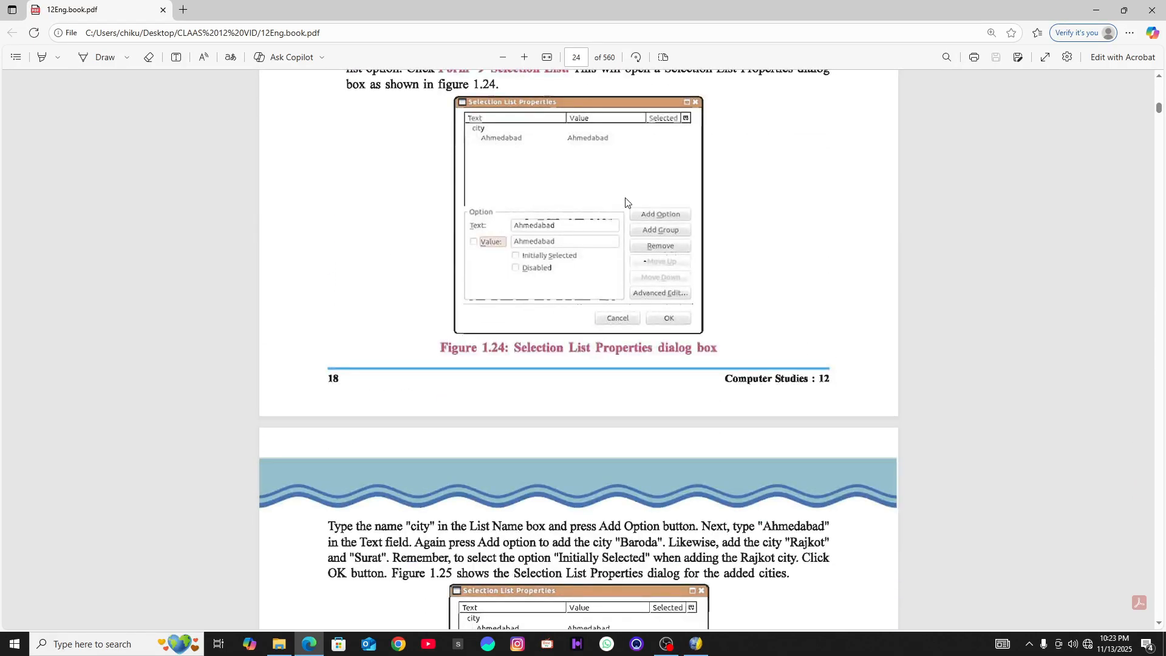
pyautogui.scroll(-14, 527, 268)
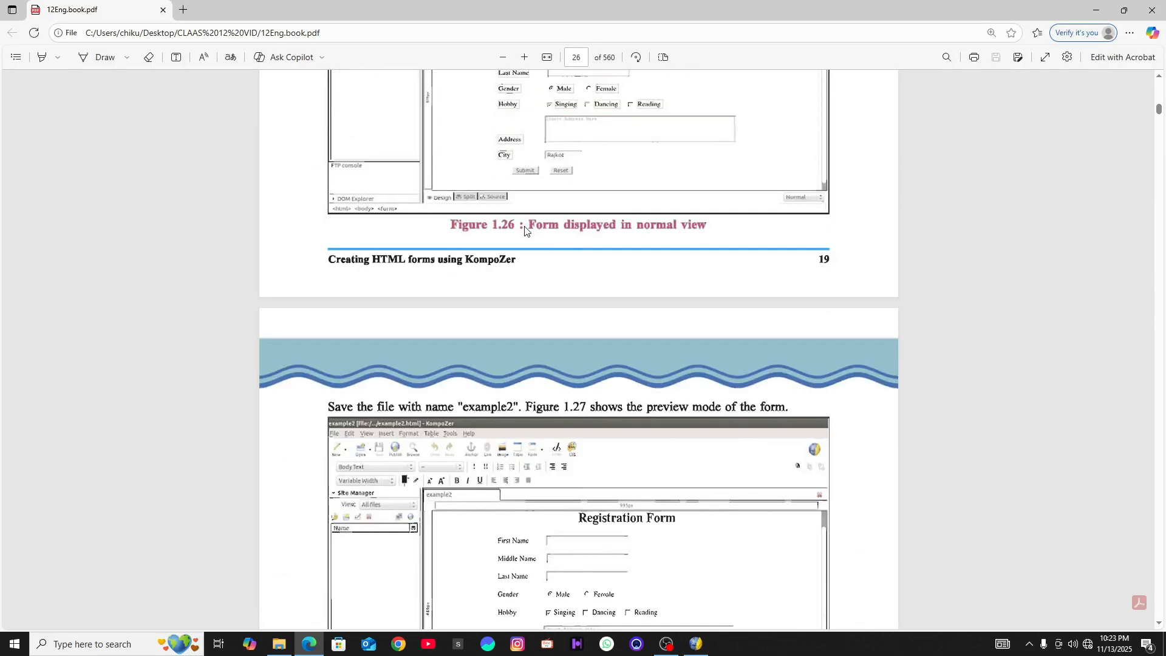
# Enlarge the REGISTRATION FORM heading by two size steps and left-align it
pyautogui.scroll(3, 571, 197)
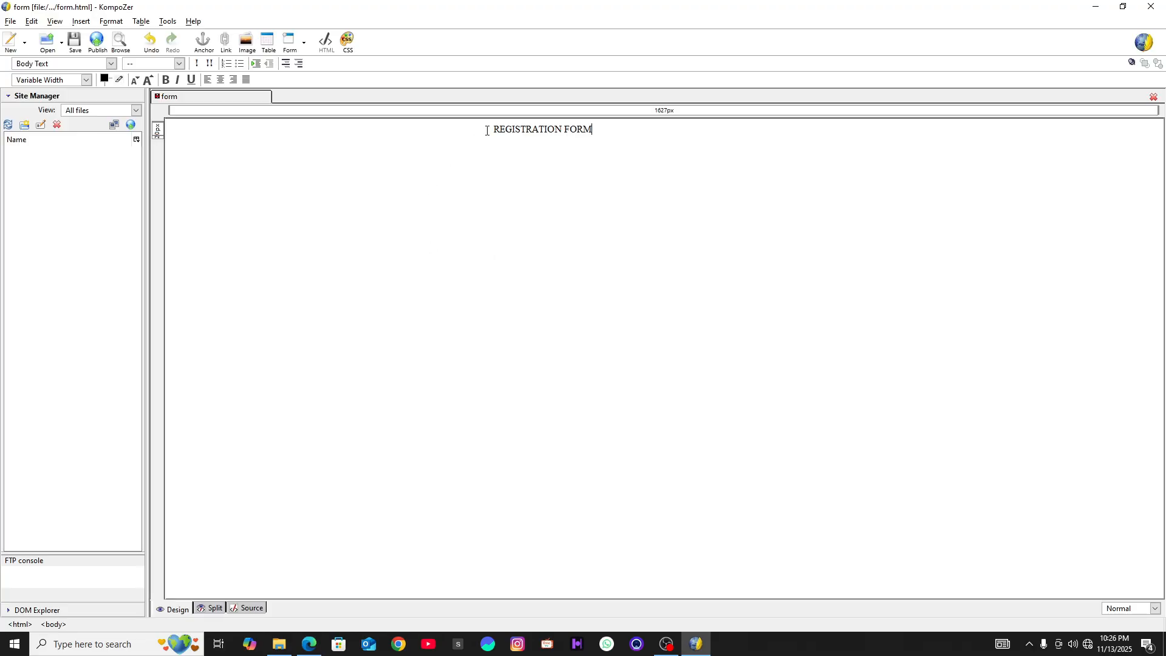
pyautogui.moveTo(486, 131); pyautogui.dragTo(610, 130)
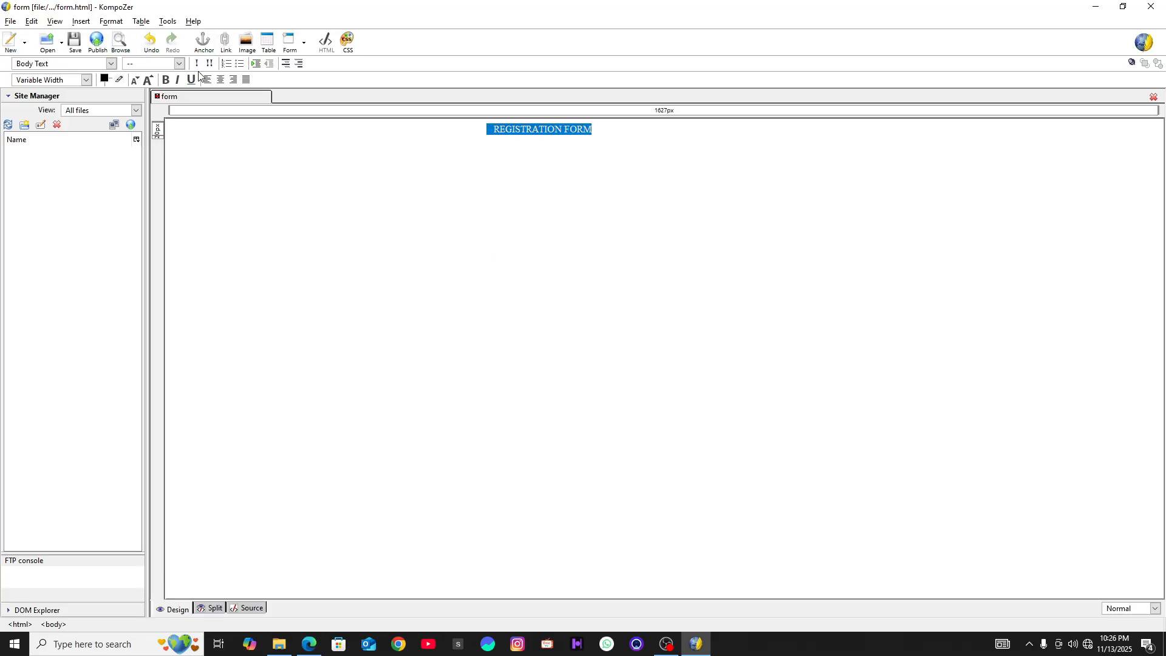
pyautogui.click(150, 81)
pyautogui.click(151, 81)
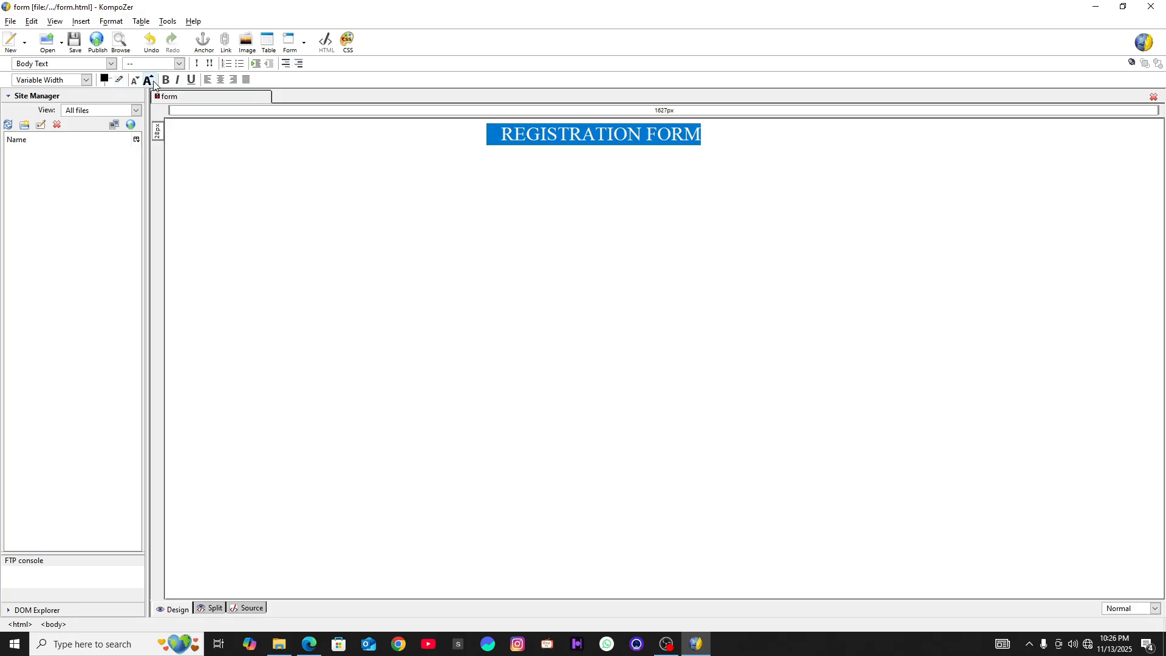
pyautogui.click(220, 79)
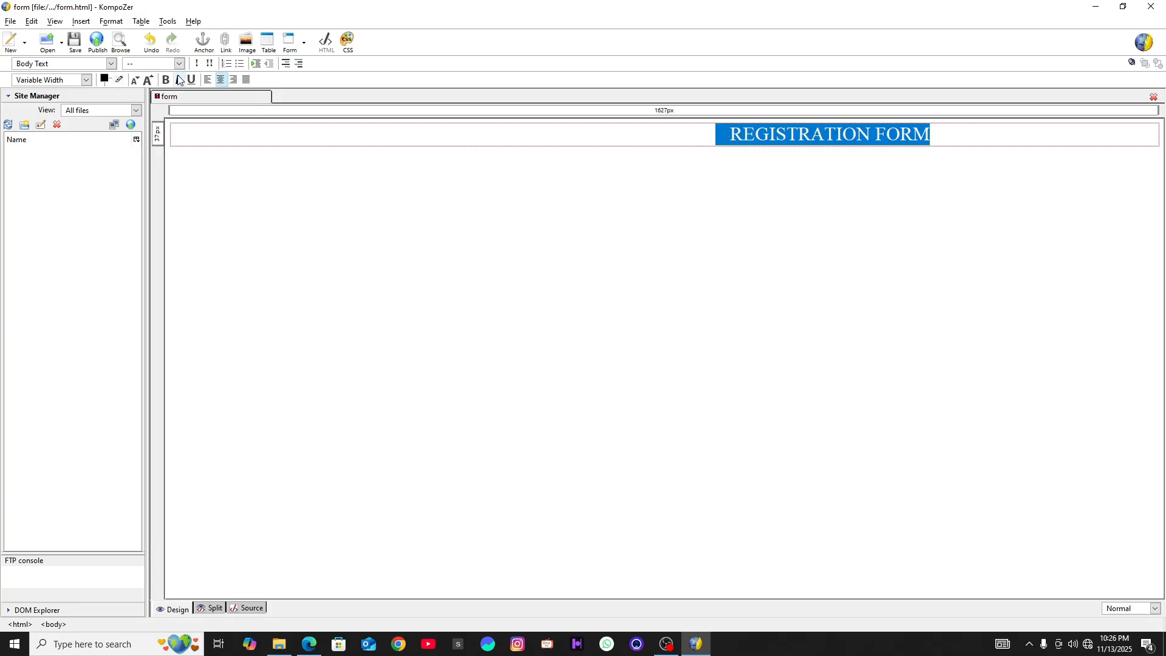
pyautogui.click(208, 79)
pyautogui.click(427, 141)
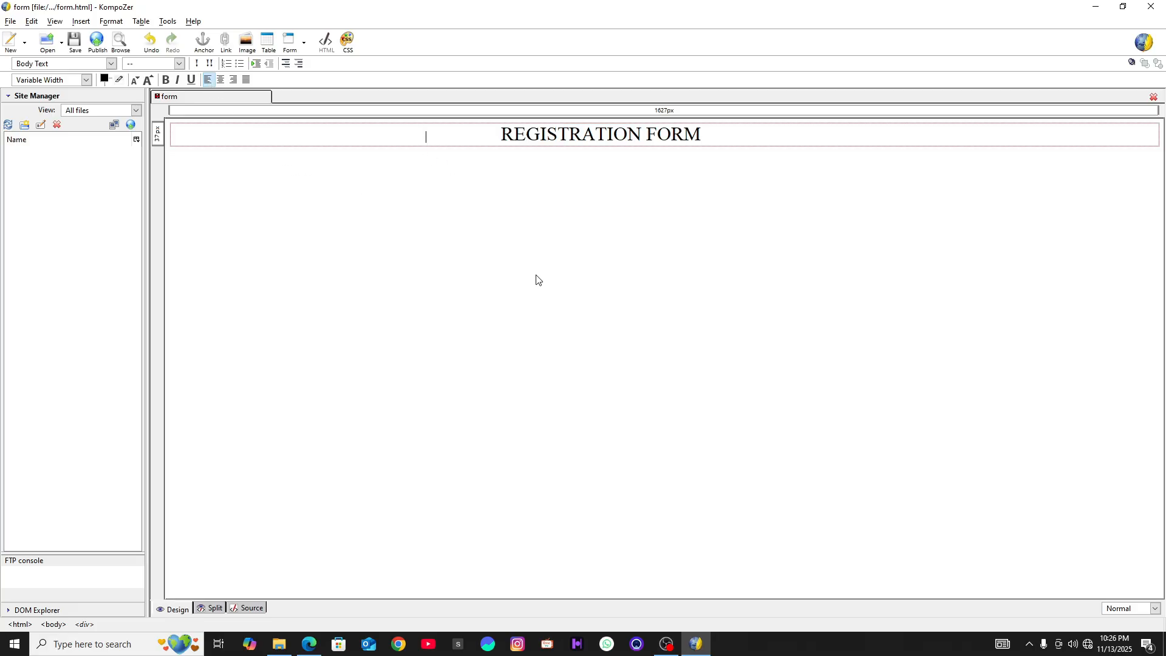
# Check figure 1.26 in the textbook PDF, and add the lines NAME, M NAME and L NAME below the heading in KompoZer
pyautogui.hotkey('alt', 'Tab')
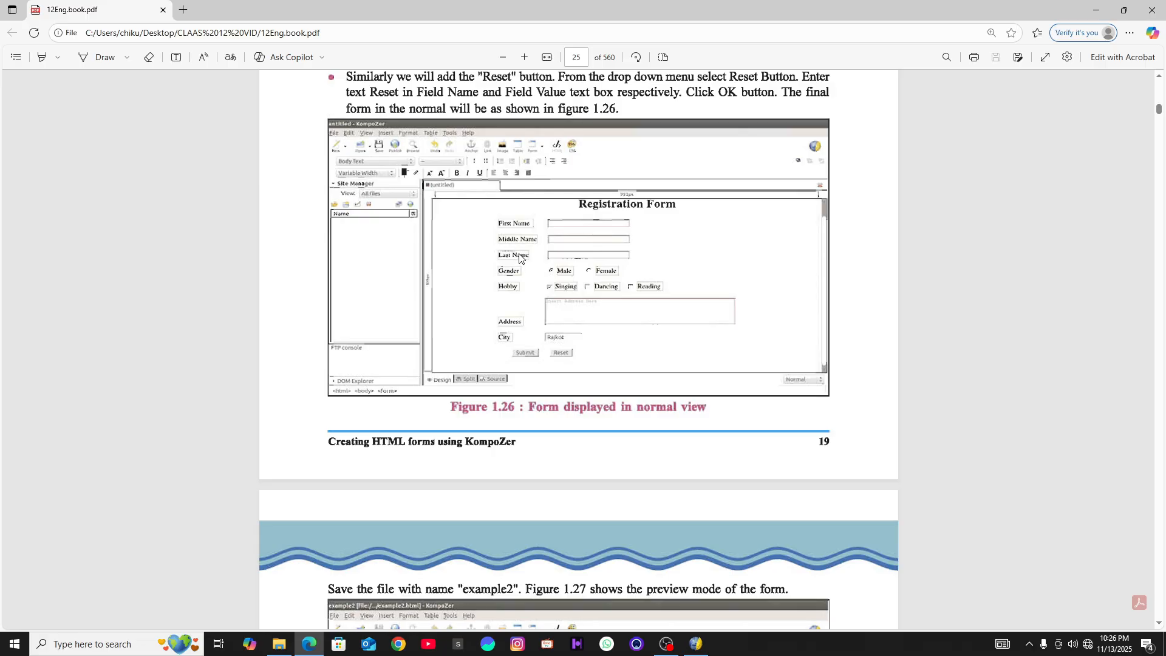
pyautogui.hotkey('alt', 'Tab')
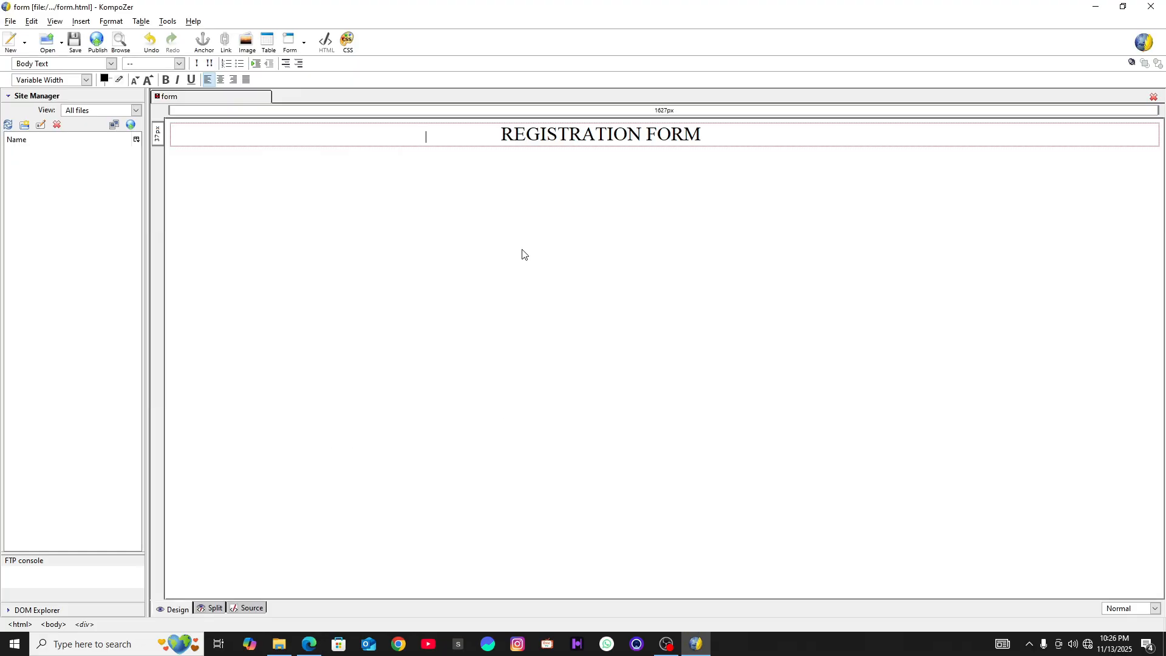
pyautogui.click(712, 141)
pyautogui.press('Return')
pyautogui.press('Return')
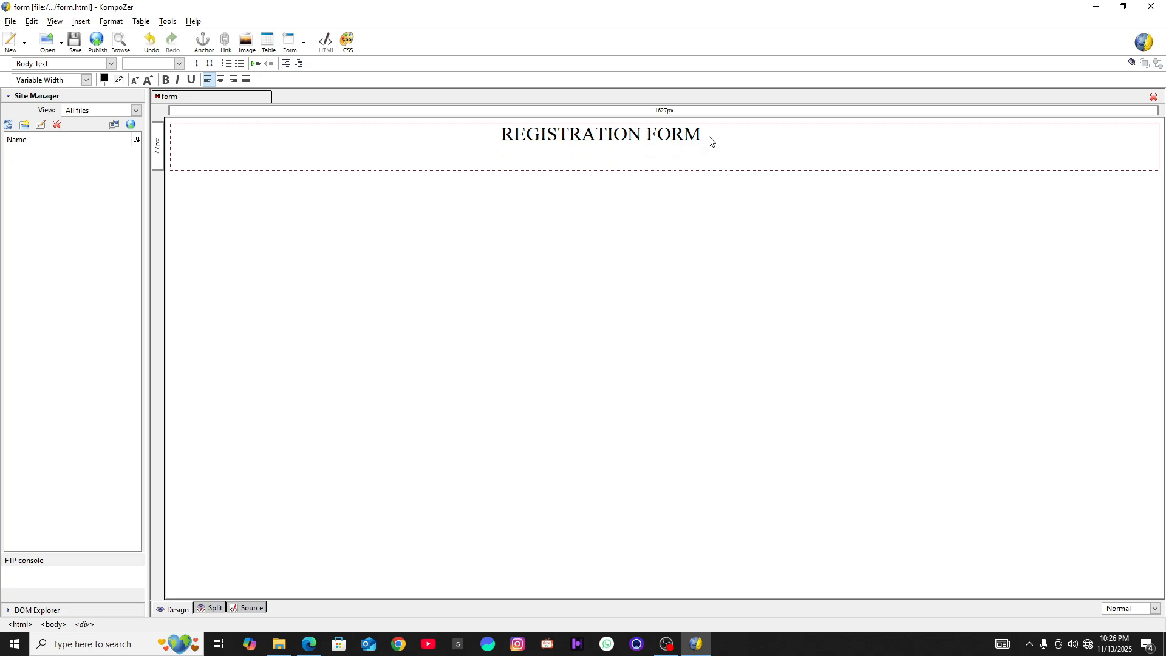
pyautogui.write('NAME')
pyautogui.press('Return')
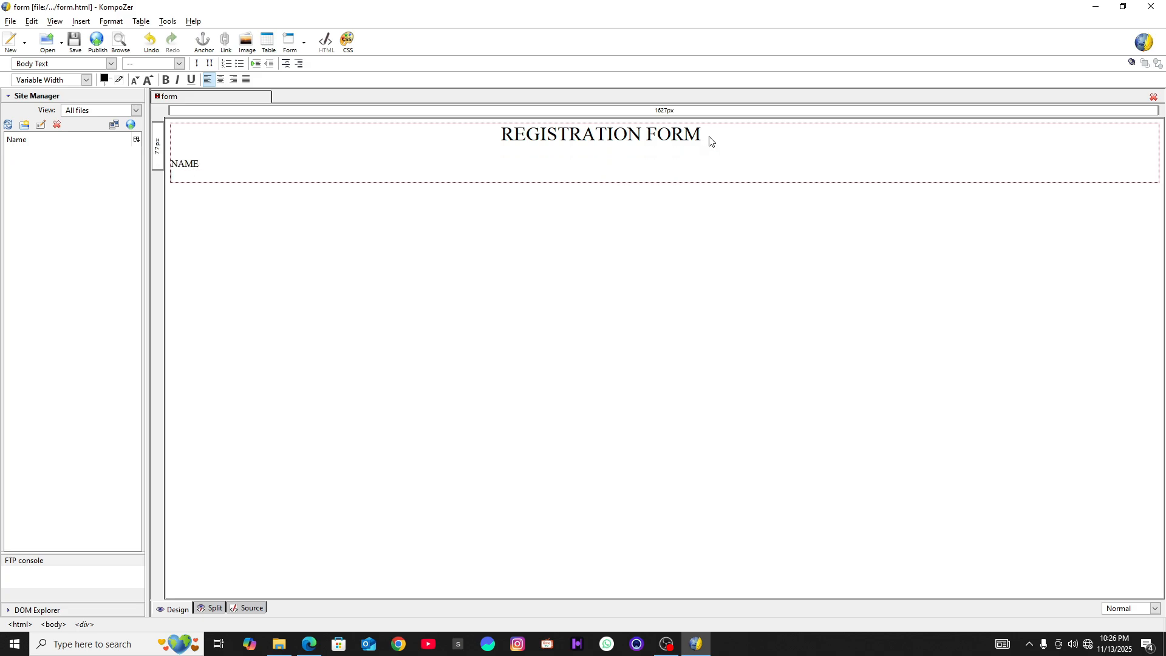
pyautogui.write('M NAME')
pyautogui.press('Return')
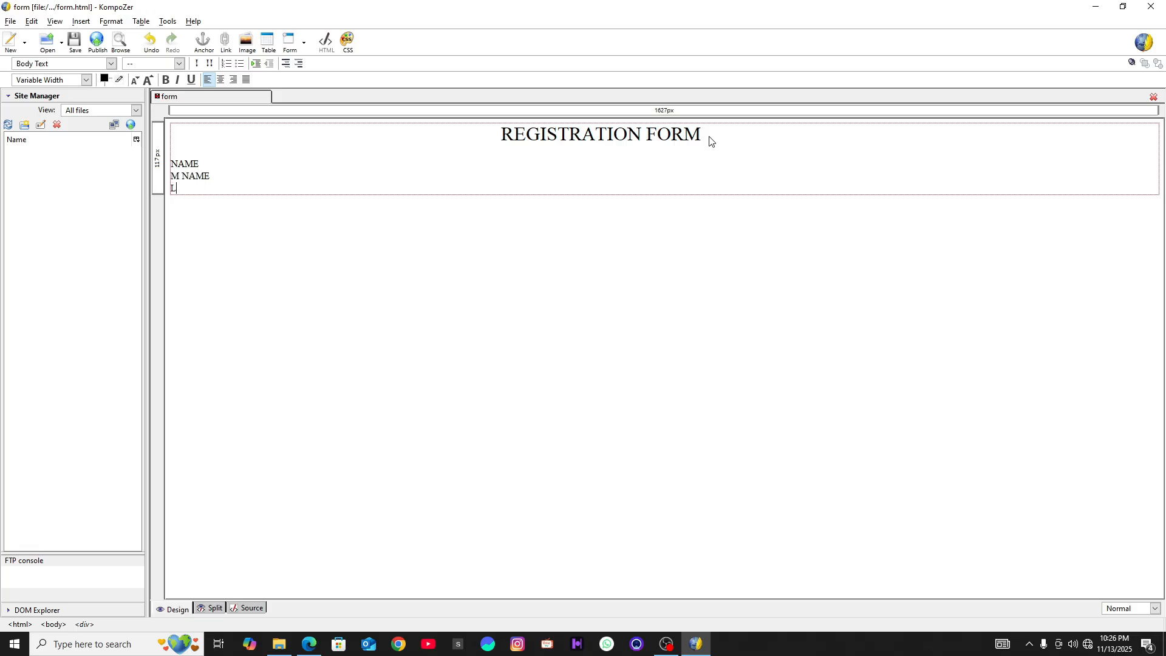
pyautogui.write('L NAME')
# Switch to the textbook PDF and mark the First, Middle and Last Name fields in figure 1.26 with a dark blue-violet pen
pyautogui.hotkey('alt', 'Tab')
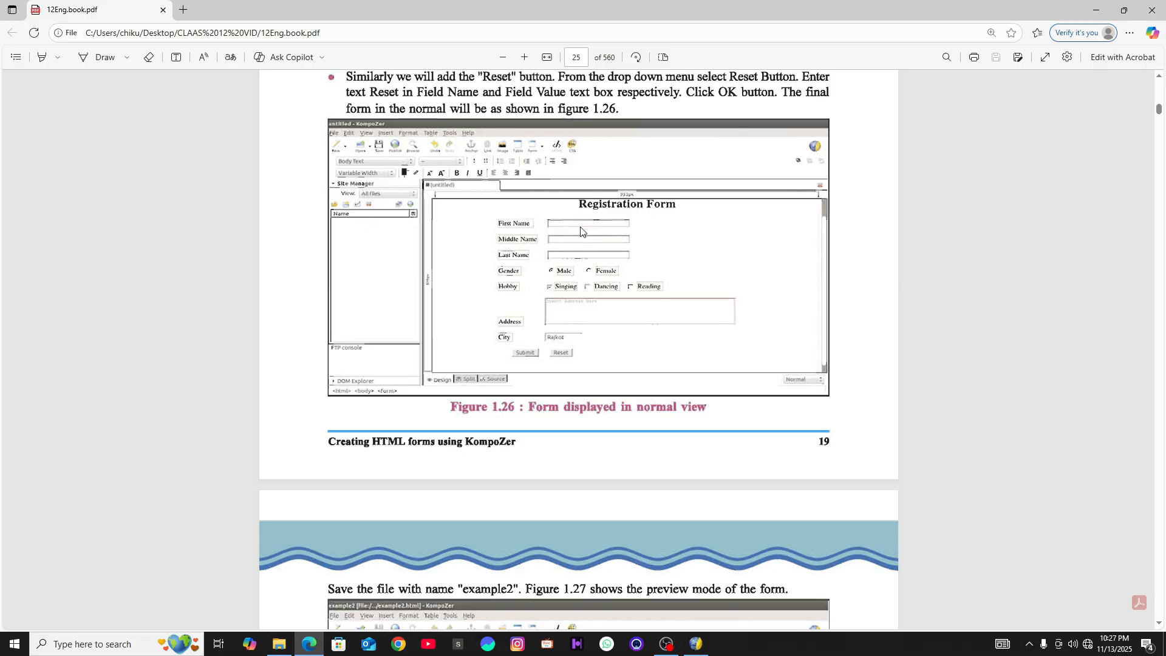
pyautogui.click(108, 64)
pyautogui.click(123, 60)
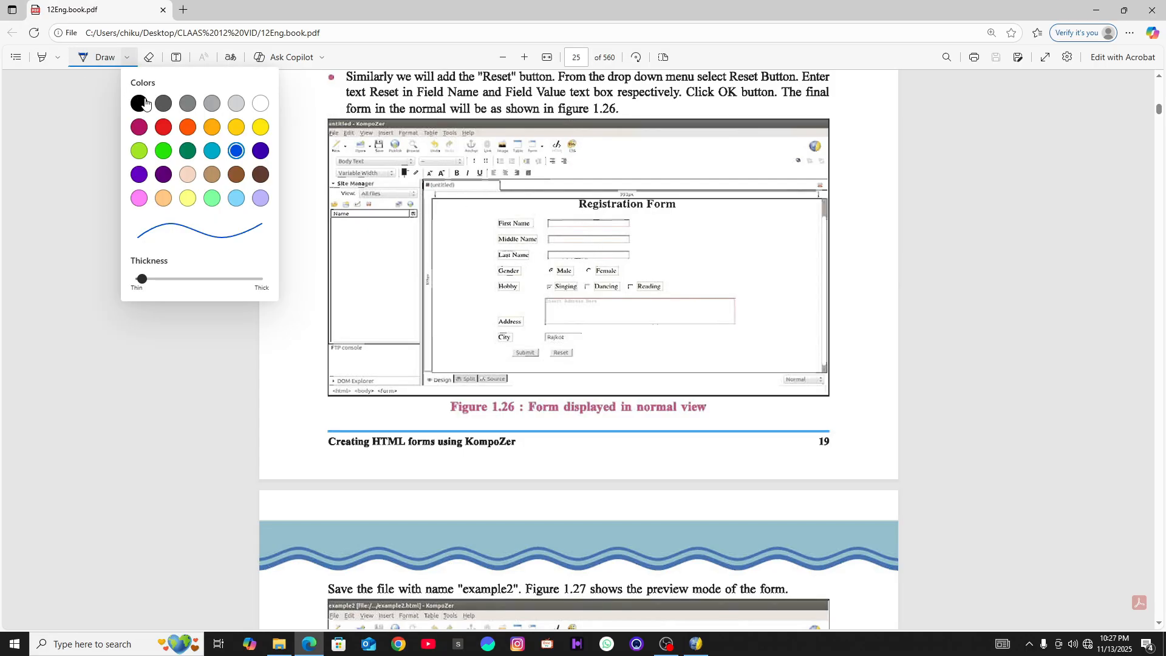
pyautogui.click(260, 151)
pyautogui.moveTo(632, 225)
pyautogui.mouseDown()
pyautogui.moveTo(670, 212)
pyautogui.moveTo(647, 238)
pyautogui.moveTo(651, 254)
pyautogui.mouseUp()
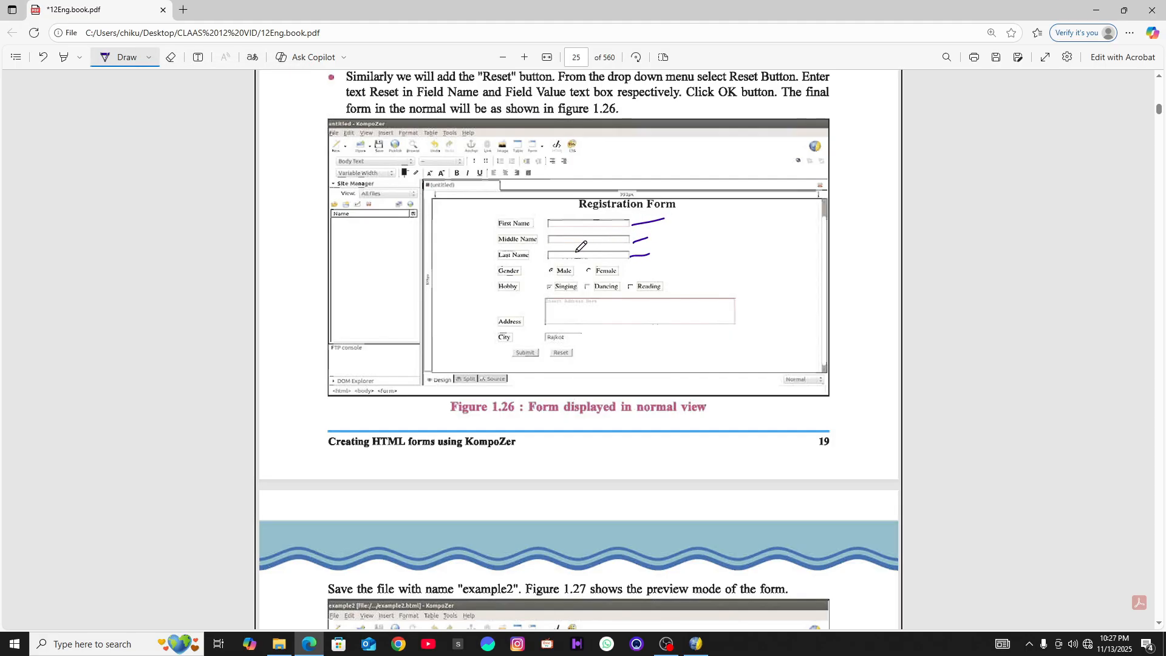
# Switch to KompoZer and insert a Text form field beside NAME with the field name "NAMNE"
pyautogui.hotkey('alt', 'Tab')
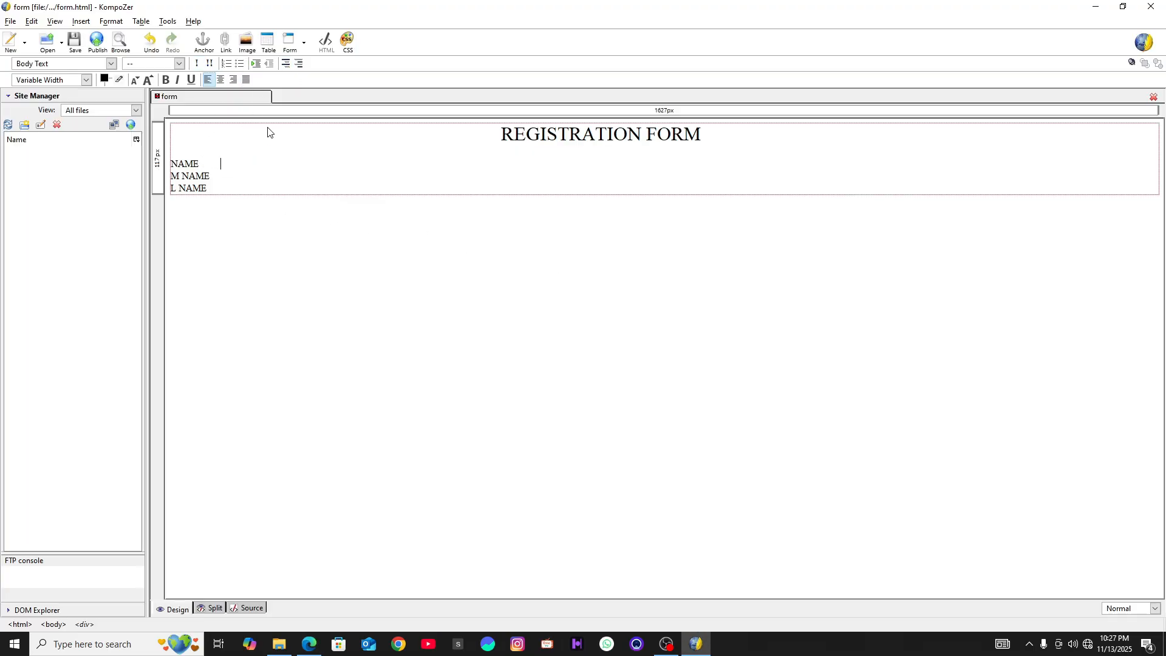
pyautogui.click(303, 45)
pyautogui.click(311, 82)
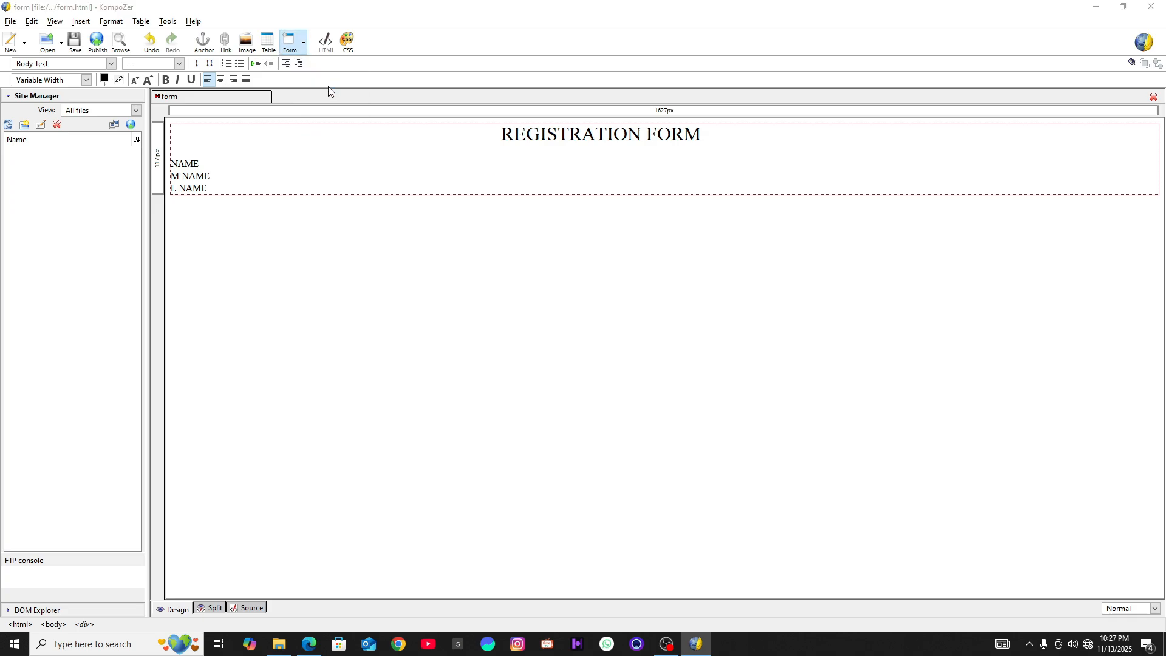
pyautogui.click(469, 165)
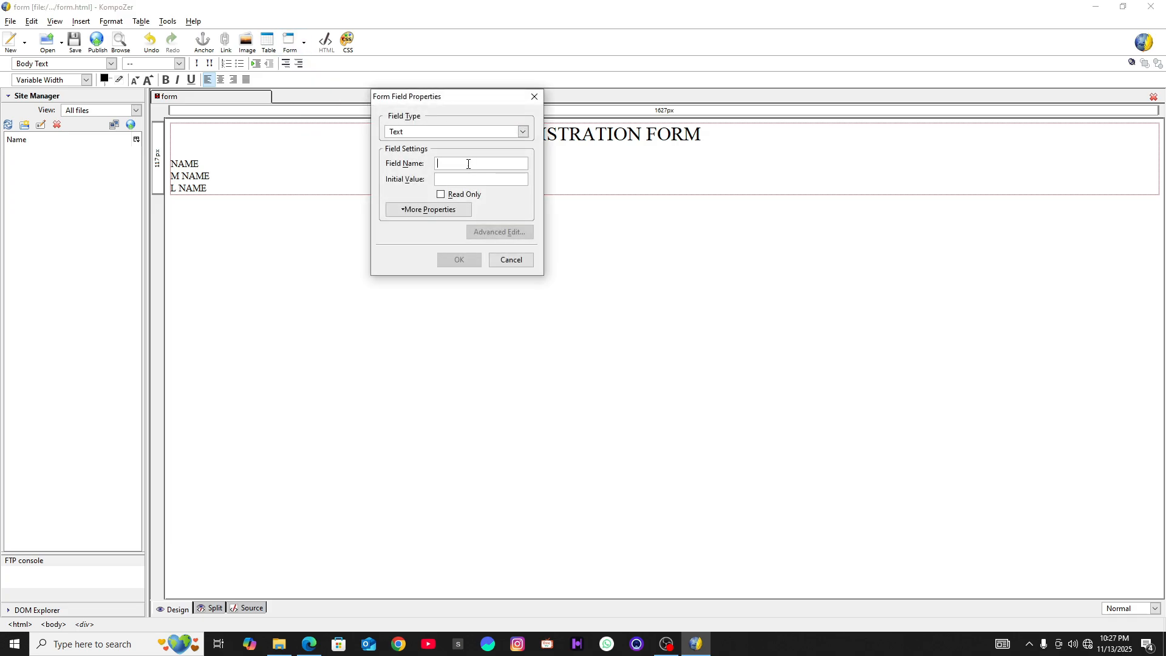
pyautogui.write('NAMNE')
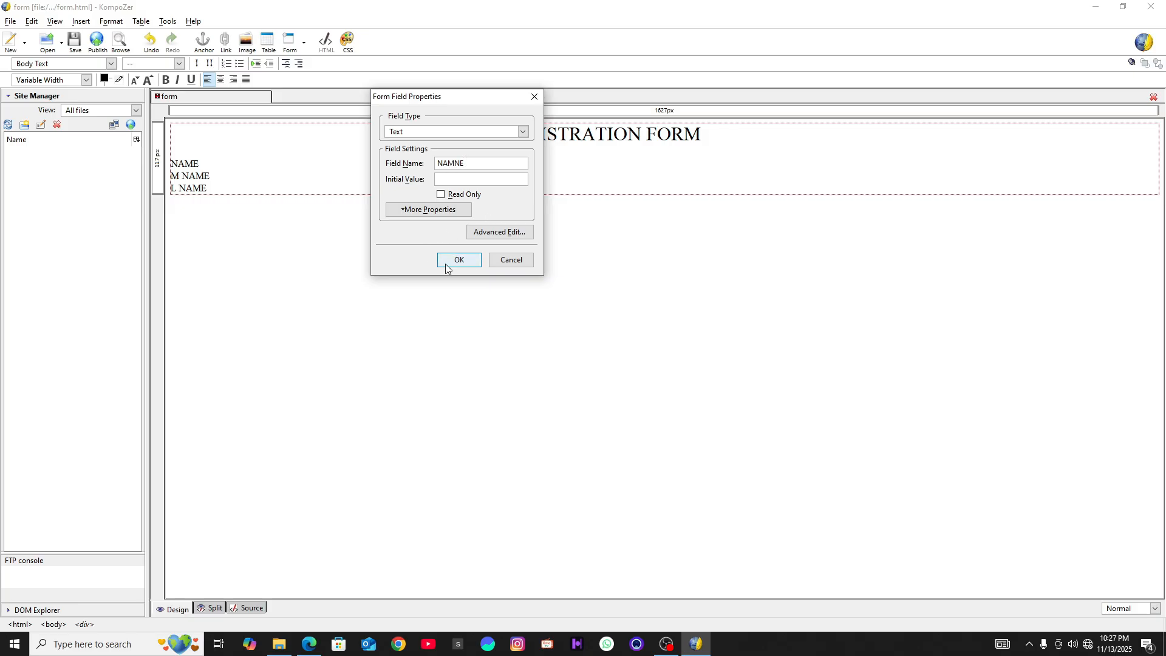
pyautogui.click(445, 266)
# Insert a Text form field beside M NAME with the field name "D"
pyautogui.click(211, 176)
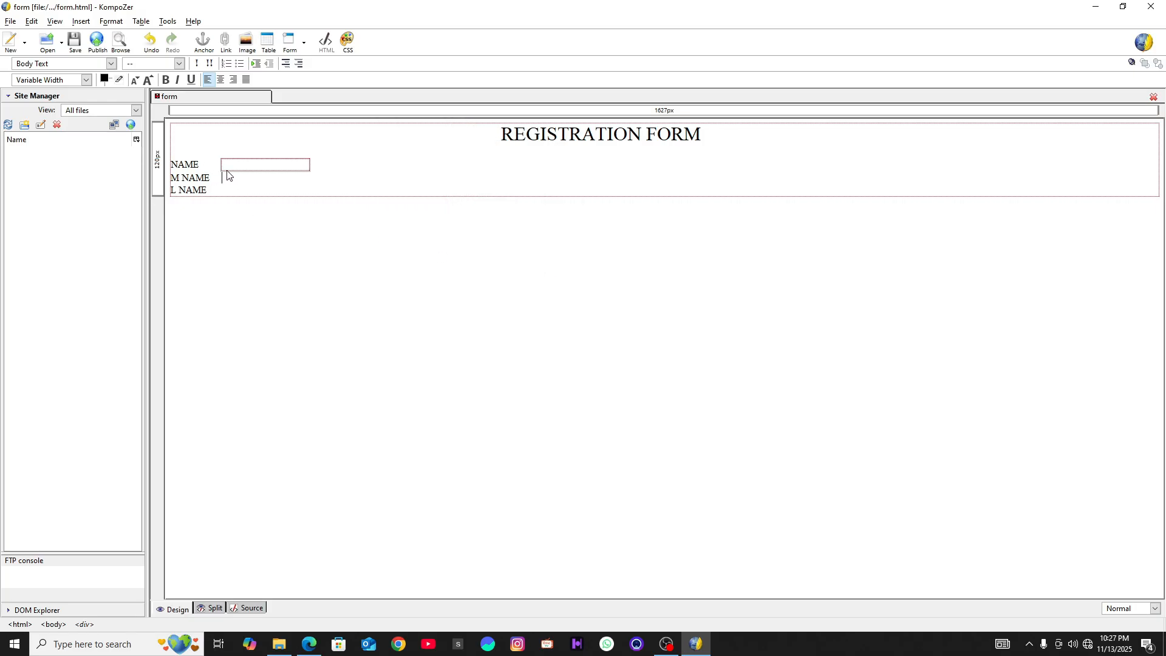
pyautogui.click(304, 45)
pyautogui.click(313, 85)
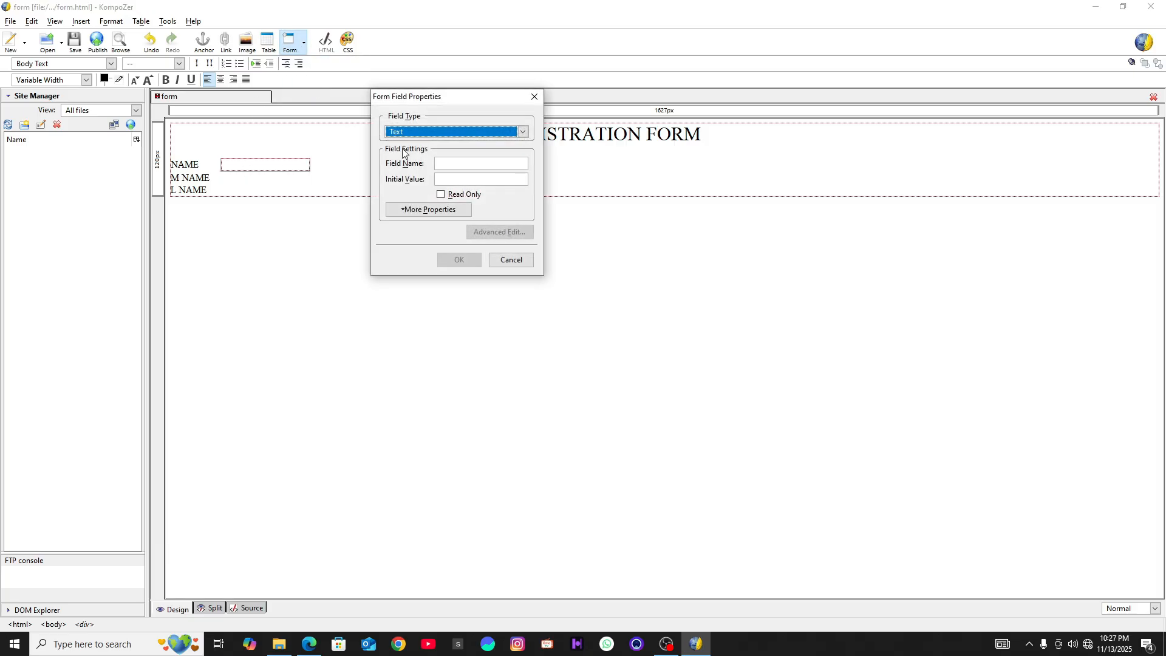
pyautogui.click(465, 162)
pyautogui.write('D')
pyautogui.click(458, 260)
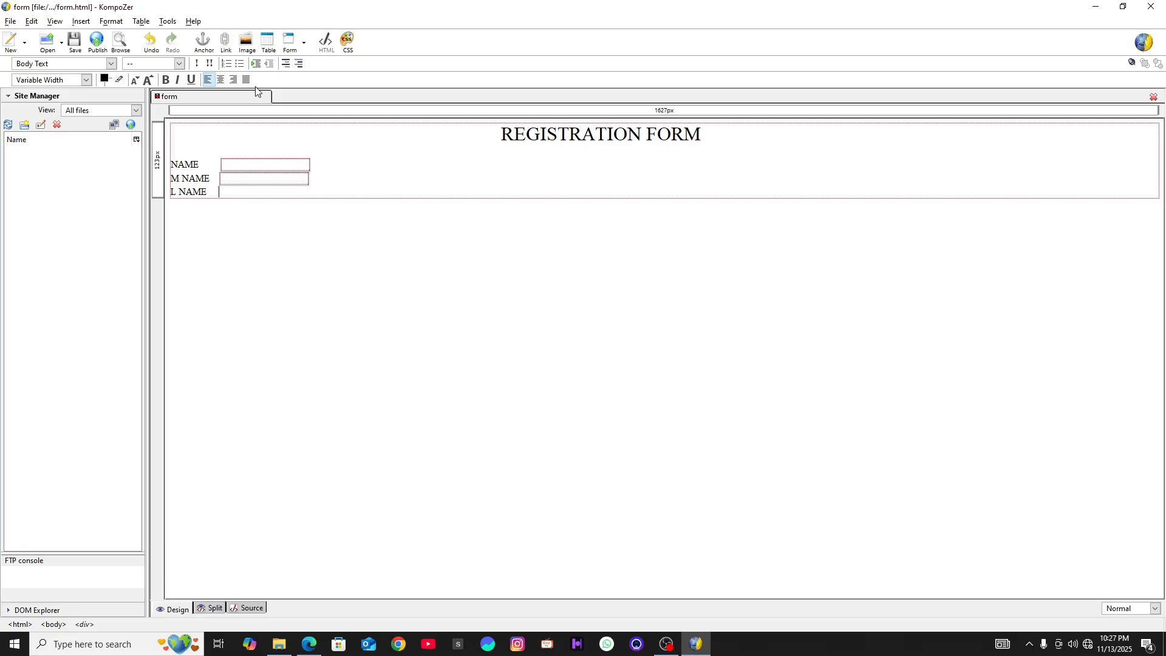
# Insert a Text form field beside L NAME with the field name "TH" and start a new line below it
pyautogui.click(304, 44)
pyautogui.click(321, 83)
pyautogui.click(484, 164)
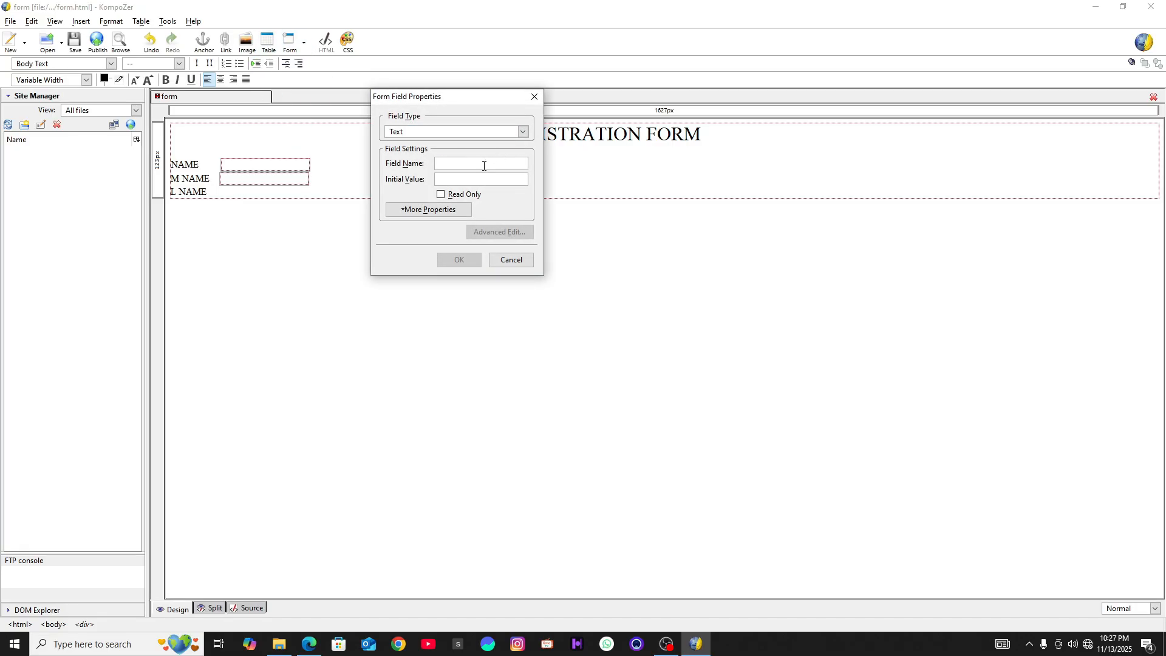
pyautogui.write('TH')
pyautogui.click(460, 261)
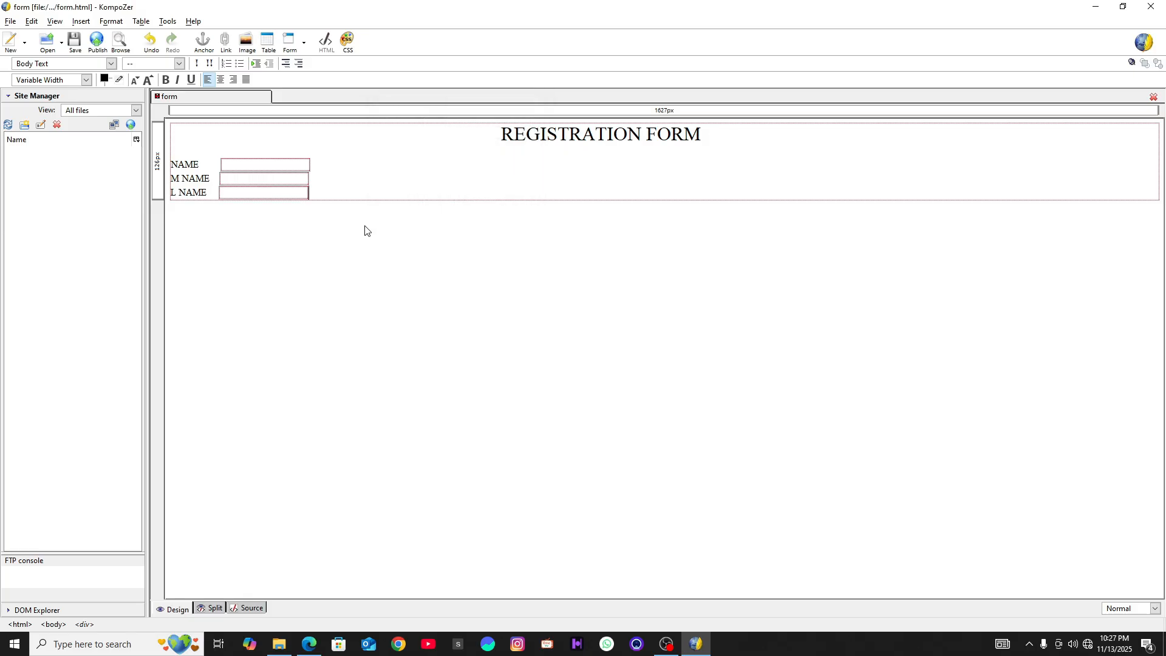
pyautogui.press('Return')
# Switch to the textbook PDF and circle Gender and underline Male and Female in figure 1.26 with the pen
pyautogui.hotkey('alt', 'Tab')
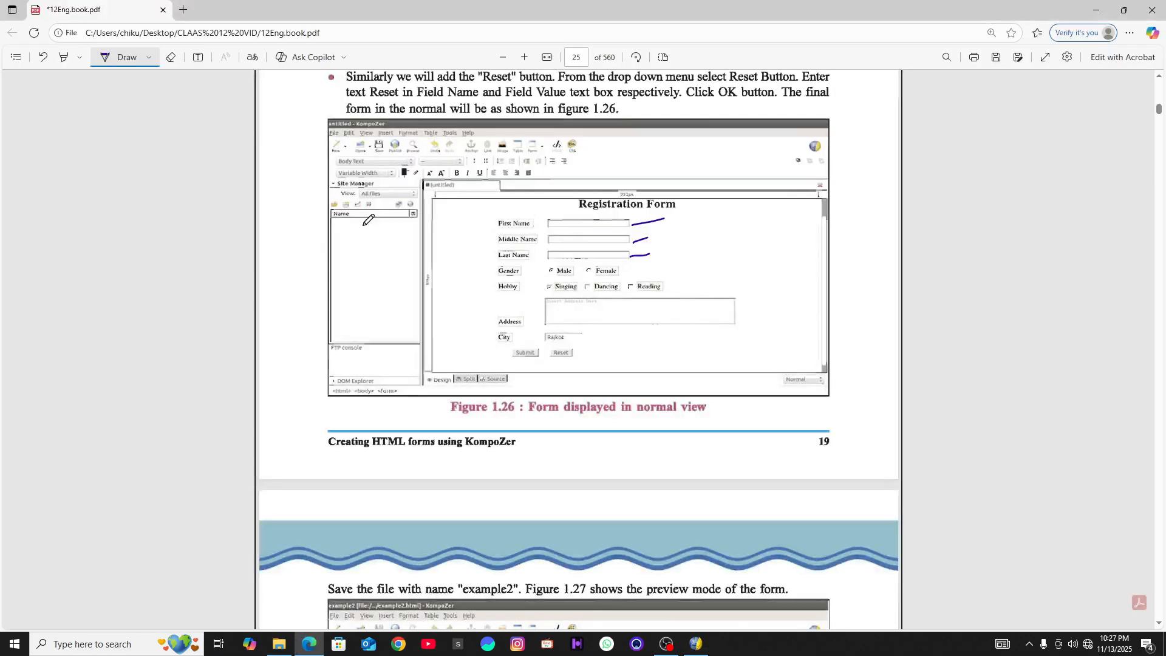
pyautogui.moveTo(514, 277)
pyautogui.mouseDown()
pyautogui.moveTo(530, 263)
pyautogui.moveTo(493, 271)
pyautogui.moveTo(626, 277)
pyautogui.mouseUp()
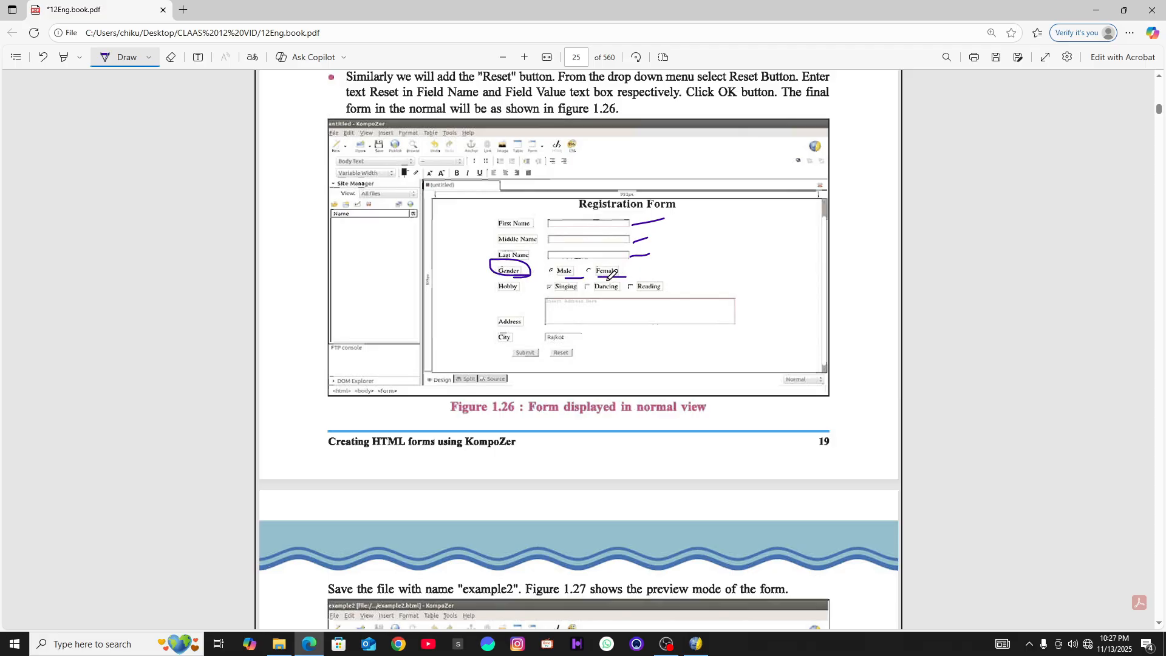
# Switch to KompoZer and add a GENDER row with a radio button of group name "G" and field value "MALE", labelled MALE
pyautogui.hotkey('alt', 'Tab')
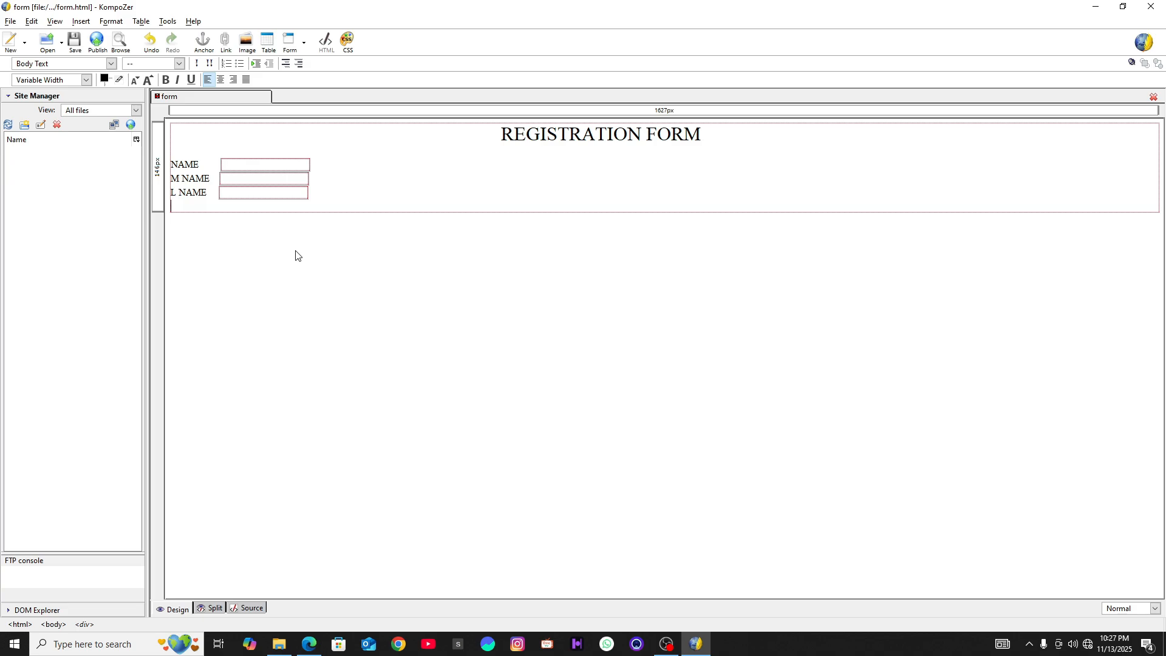
pyautogui.write('DER')
pyautogui.click(303, 43)
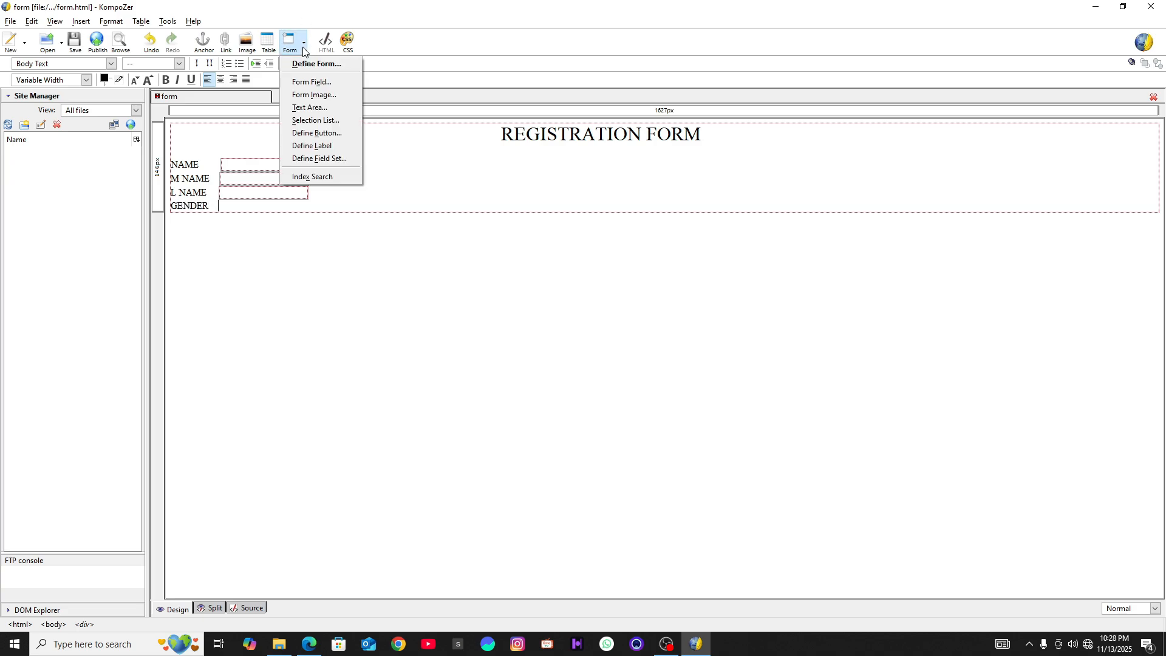
pyautogui.click(319, 81)
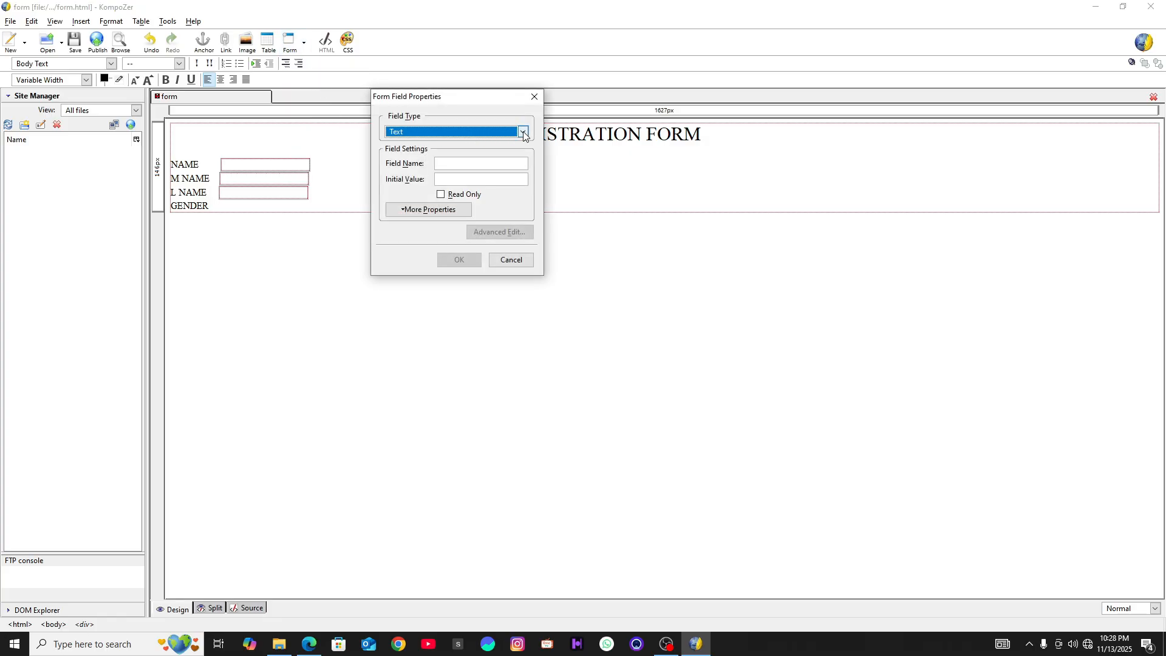
pyautogui.click(523, 131)
pyautogui.click(433, 180)
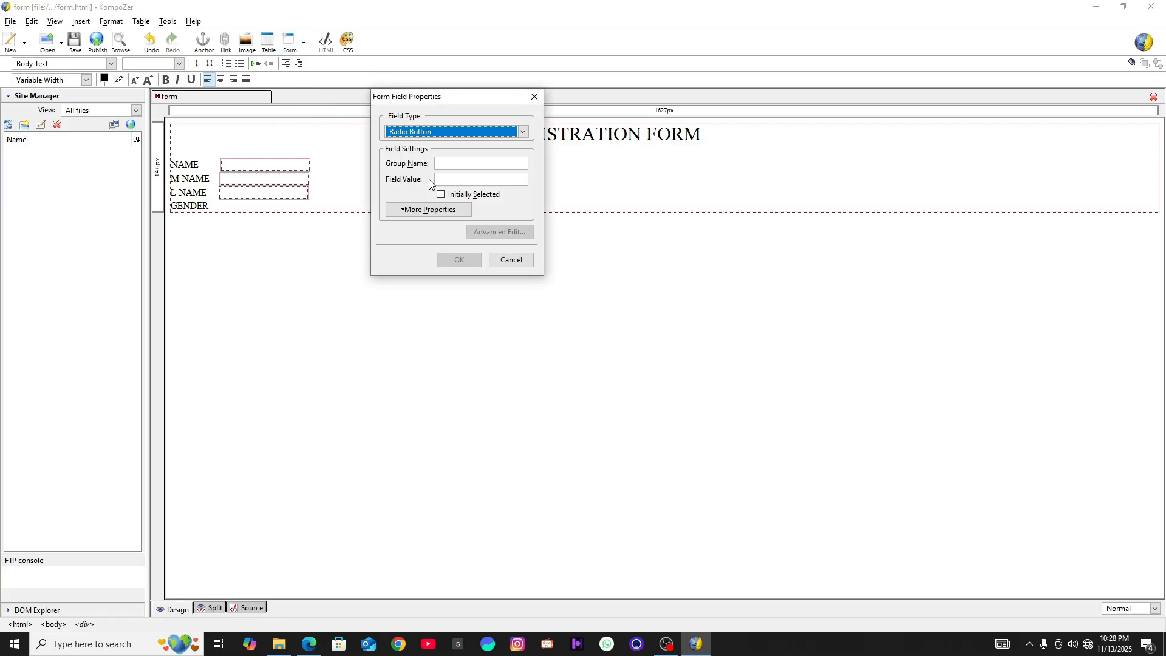
pyautogui.click(464, 162)
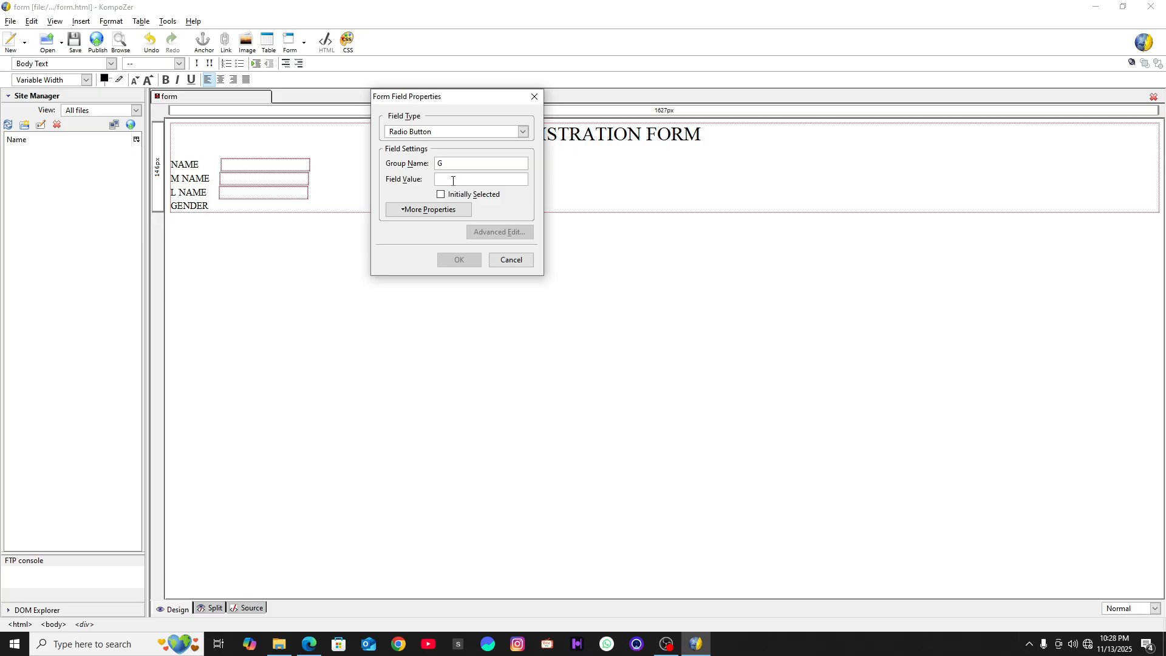
pyautogui.click(453, 181)
pyautogui.write('MALE')
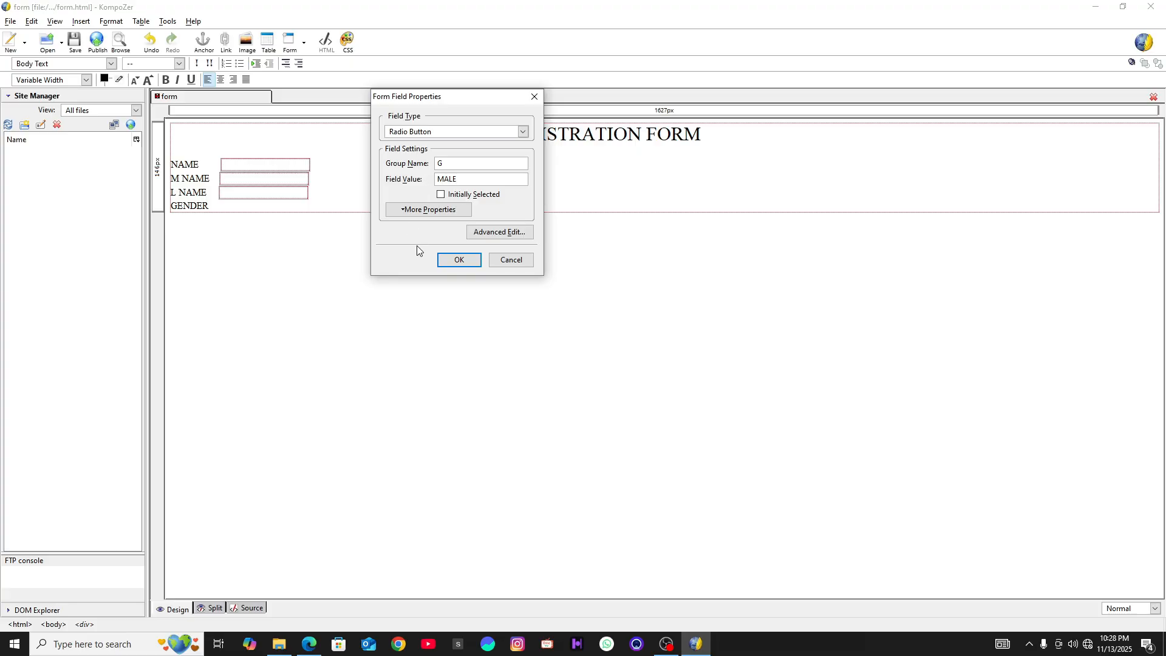
pyautogui.click(457, 258)
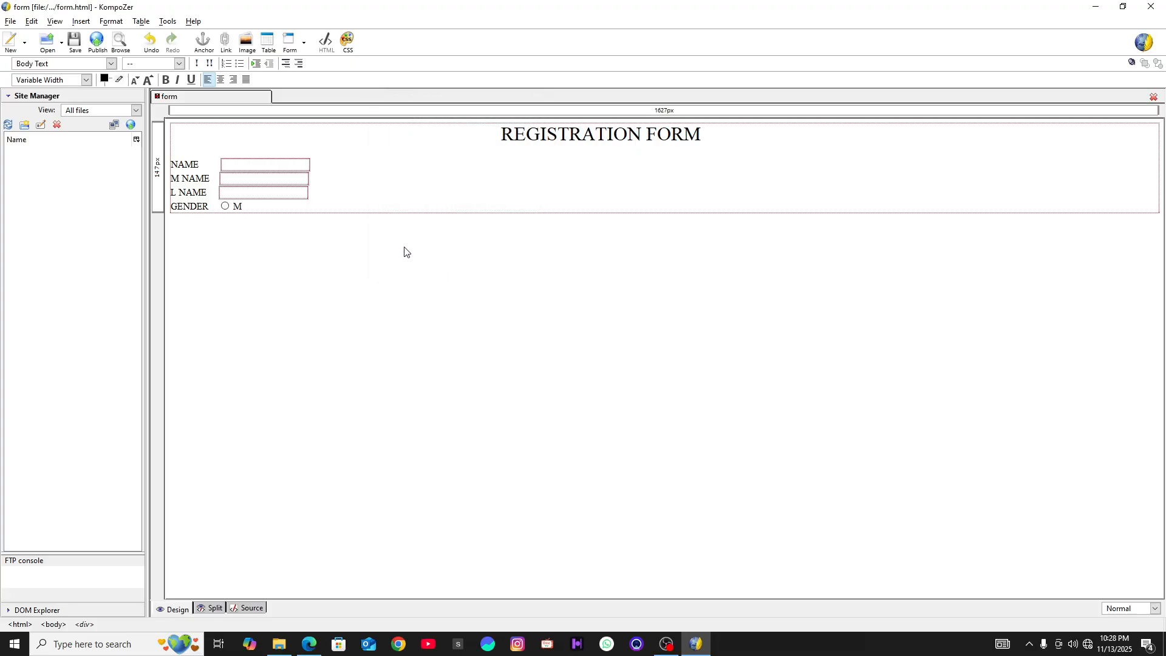
pyautogui.write('MALE')
# Insert a second radio button with group name "G" and field value "FEMALE" after MALE, label it FEMALE and start a new line
pyautogui.click(301, 44)
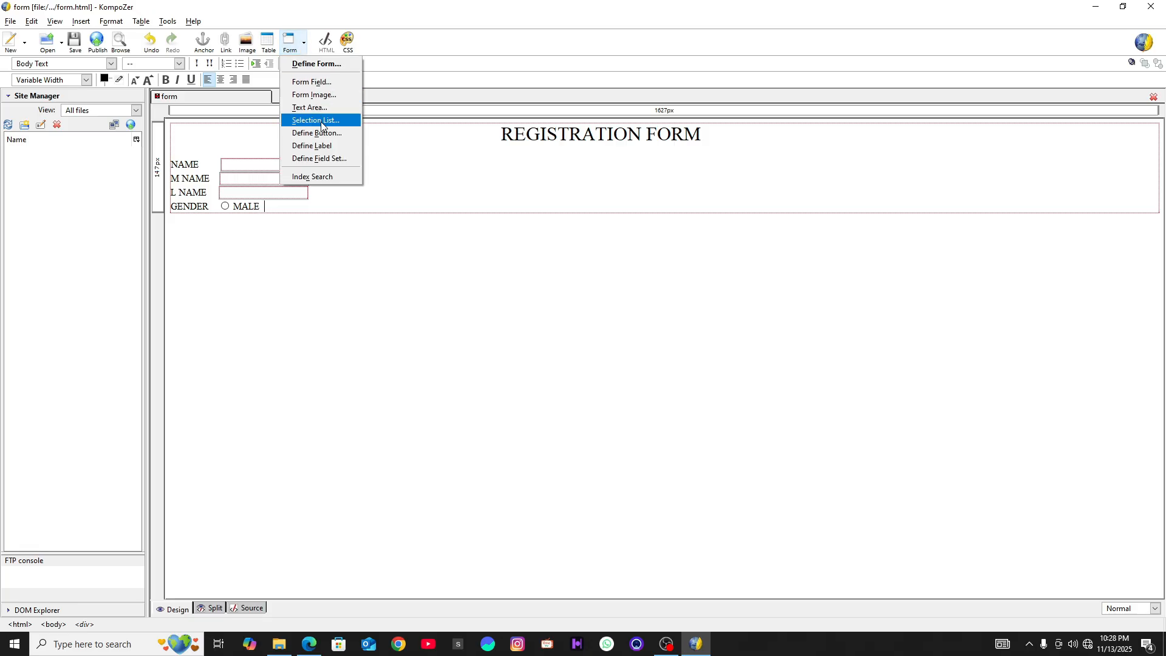
pyautogui.click(325, 82)
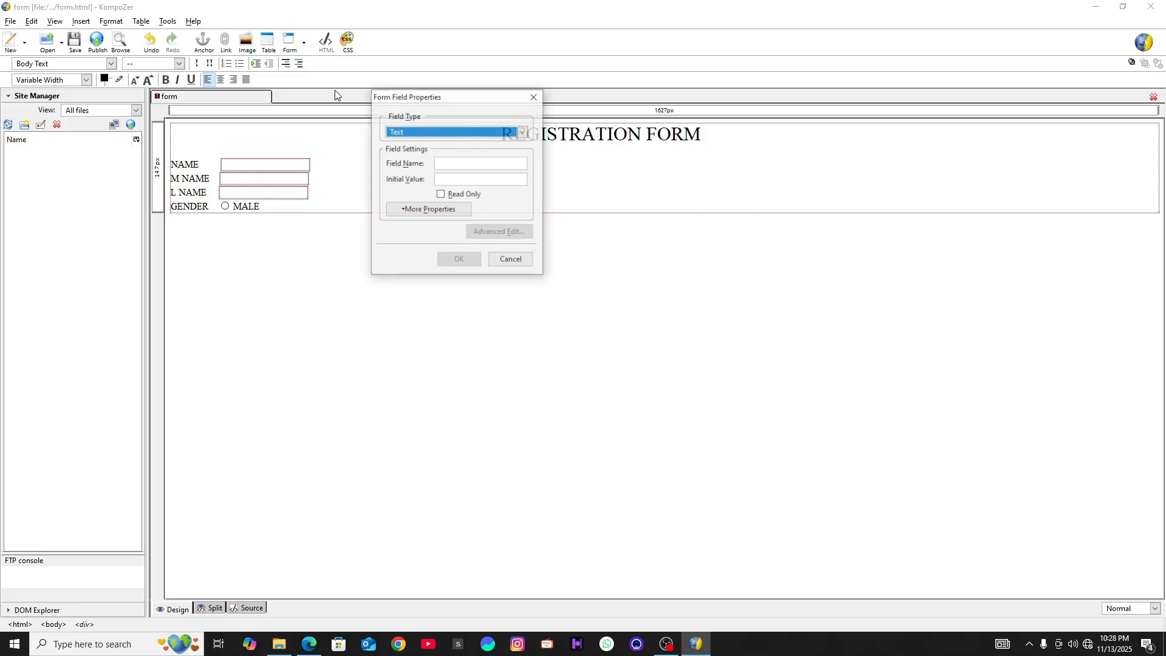
pyautogui.click(523, 132)
pyautogui.click(476, 177)
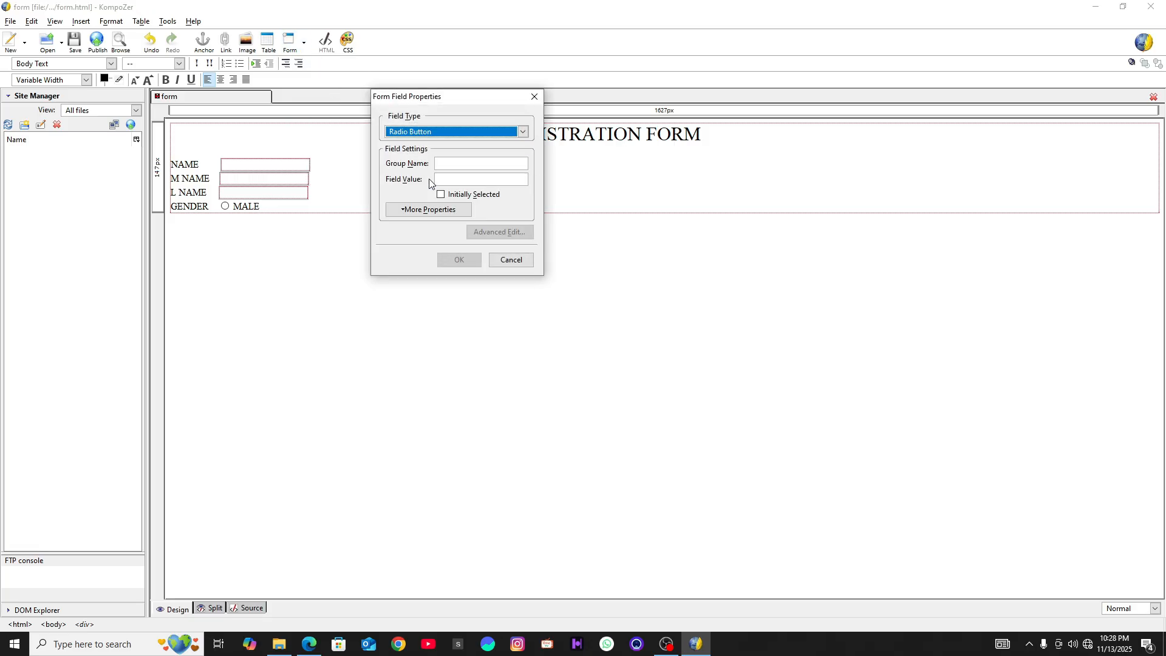
pyautogui.click(460, 166)
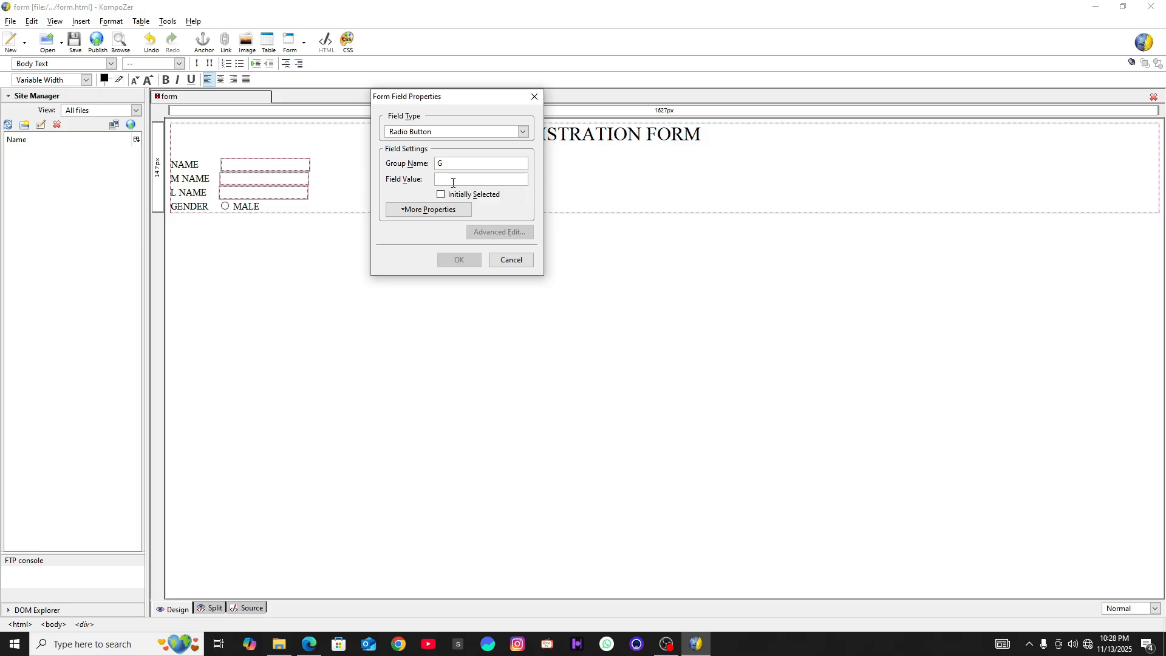
pyautogui.write('FEMALE')
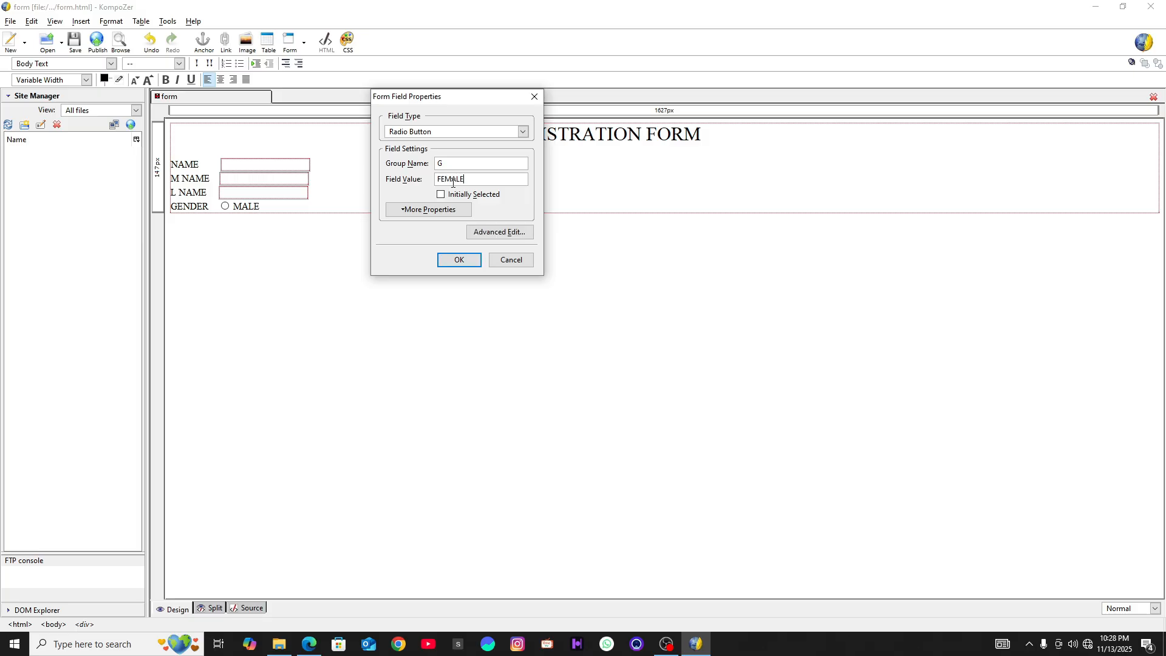
pyautogui.click(468, 259)
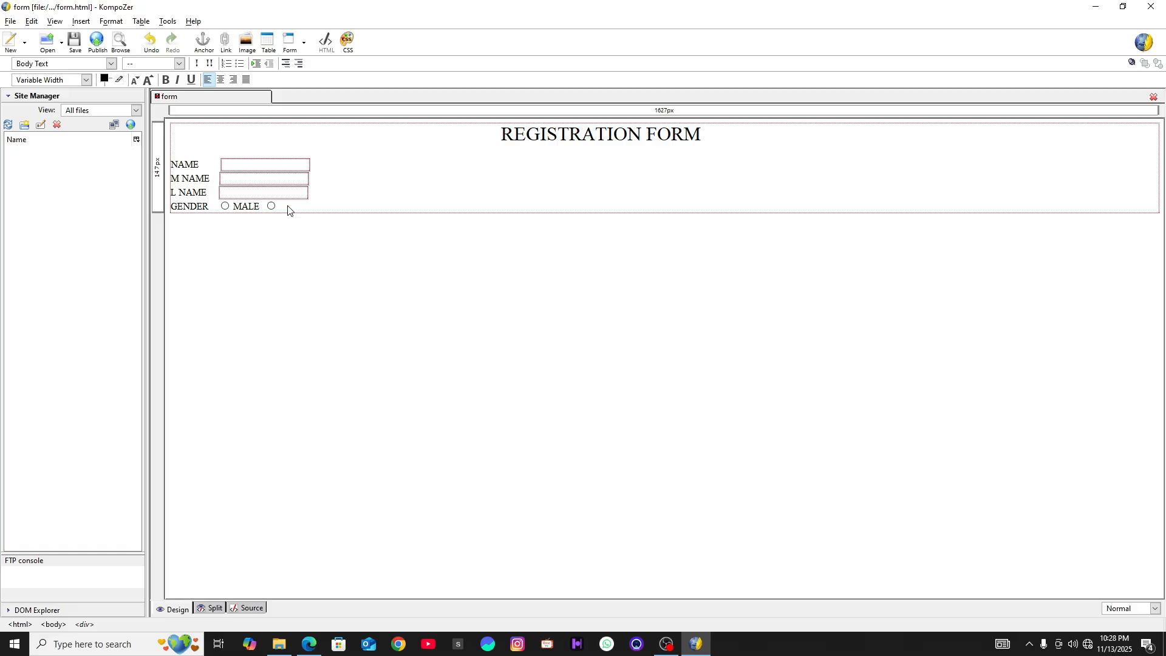
pyautogui.write('FEMALE')
pyautogui.press('Return')
# Switch to the textbook PDF, underline Hobby and its three options in figure 1.26 with the pen, and return to KompoZer
pyautogui.hotkey('alt', 'Tab')
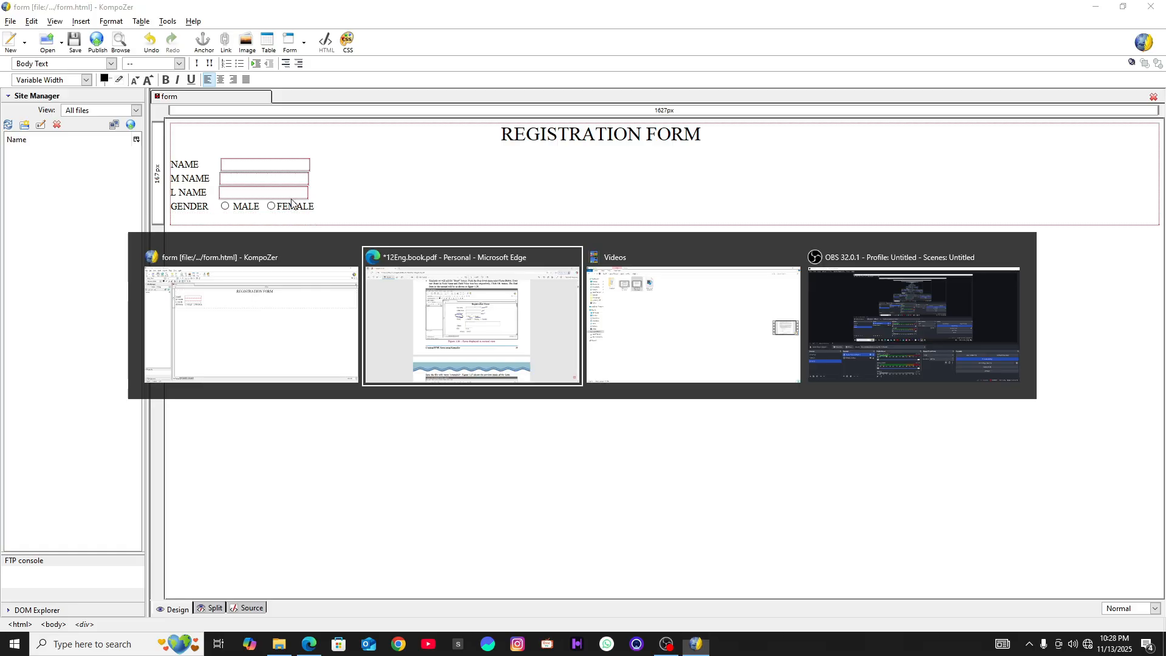
pyautogui.moveTo(495, 301); pyautogui.dragTo(685, 291)
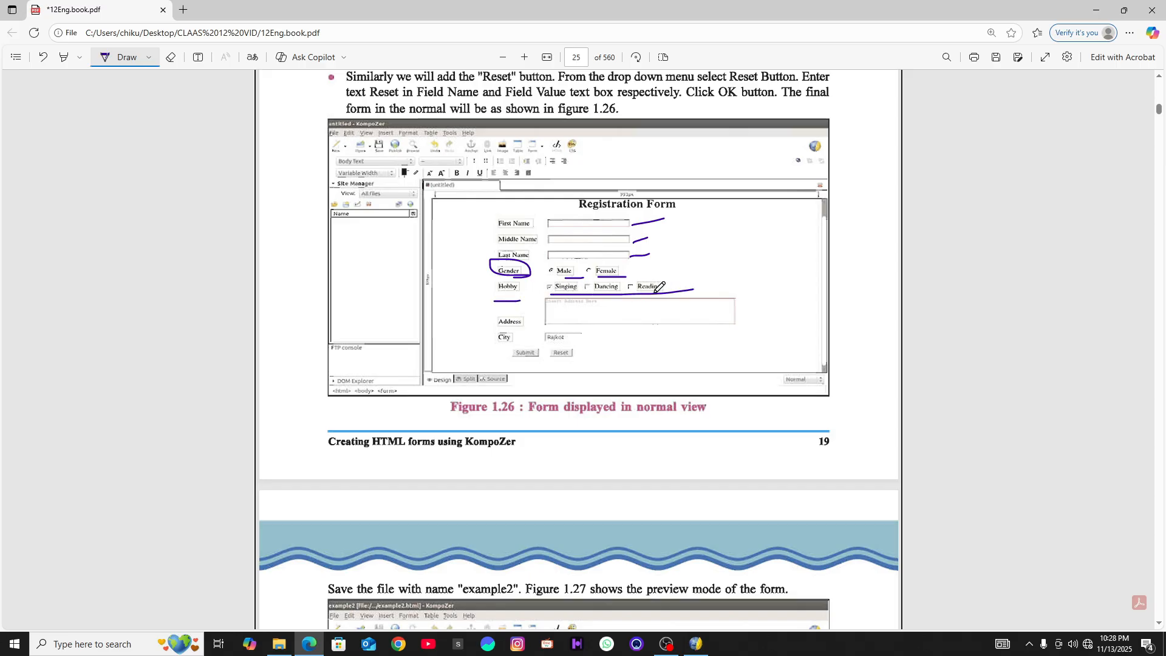
pyautogui.hotkey('alt', 'Tab')
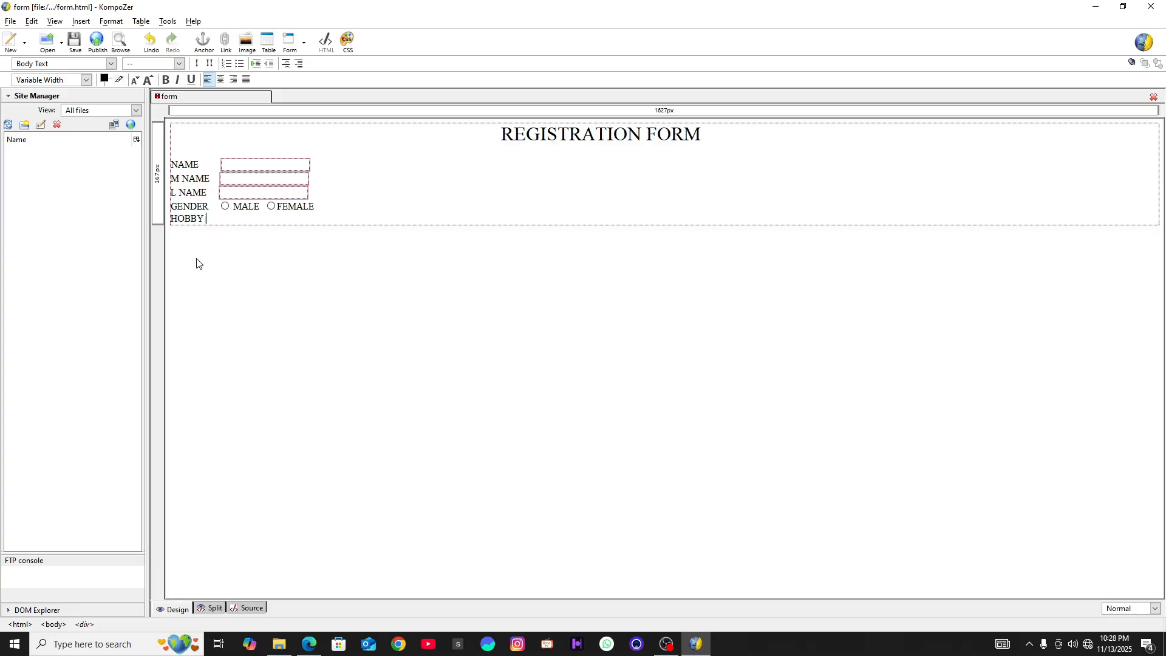
# Add a HOBBY row with a check box of field name "H", label it SING and start a new line
pyautogui.click(304, 42)
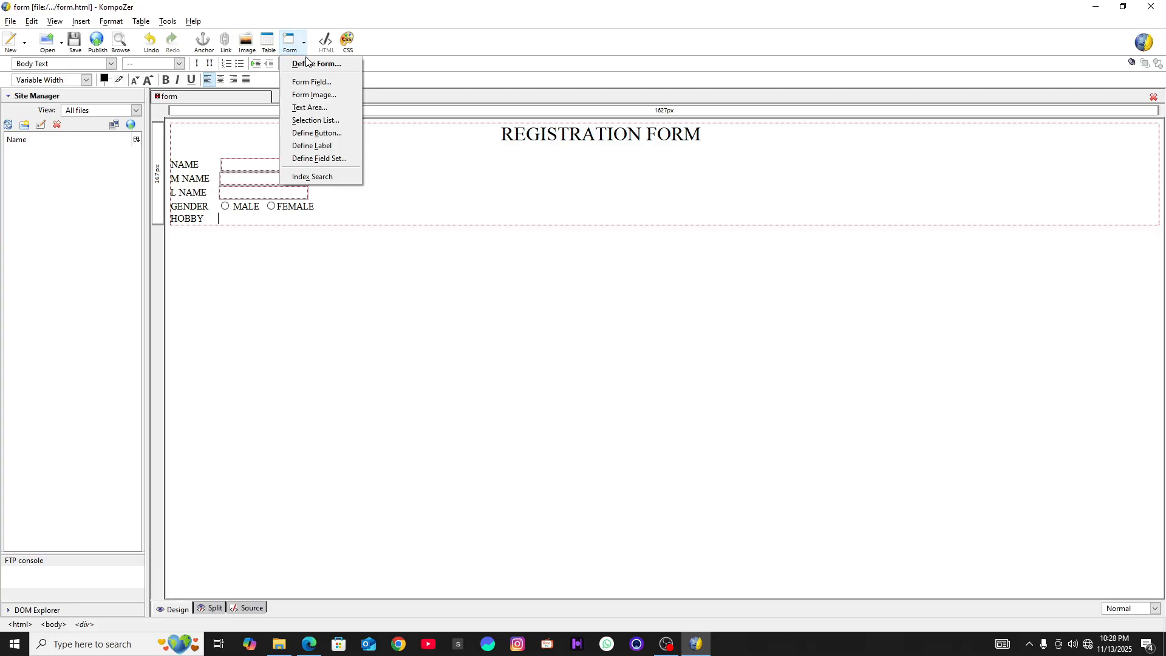
pyautogui.click(319, 82)
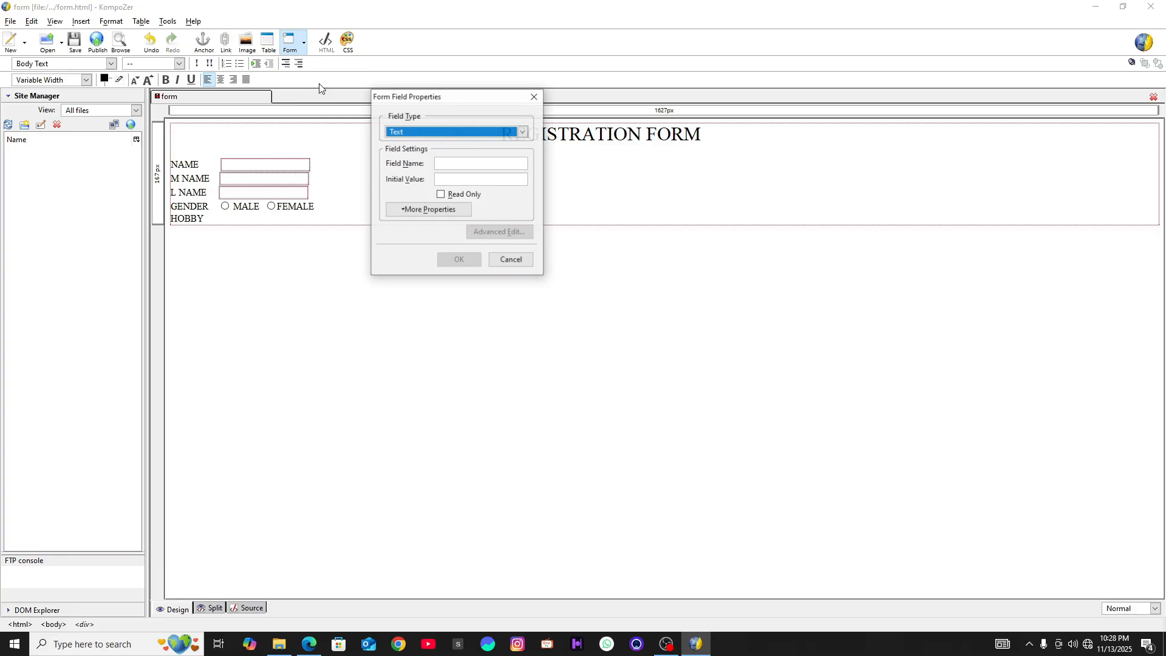
pyautogui.click(523, 131)
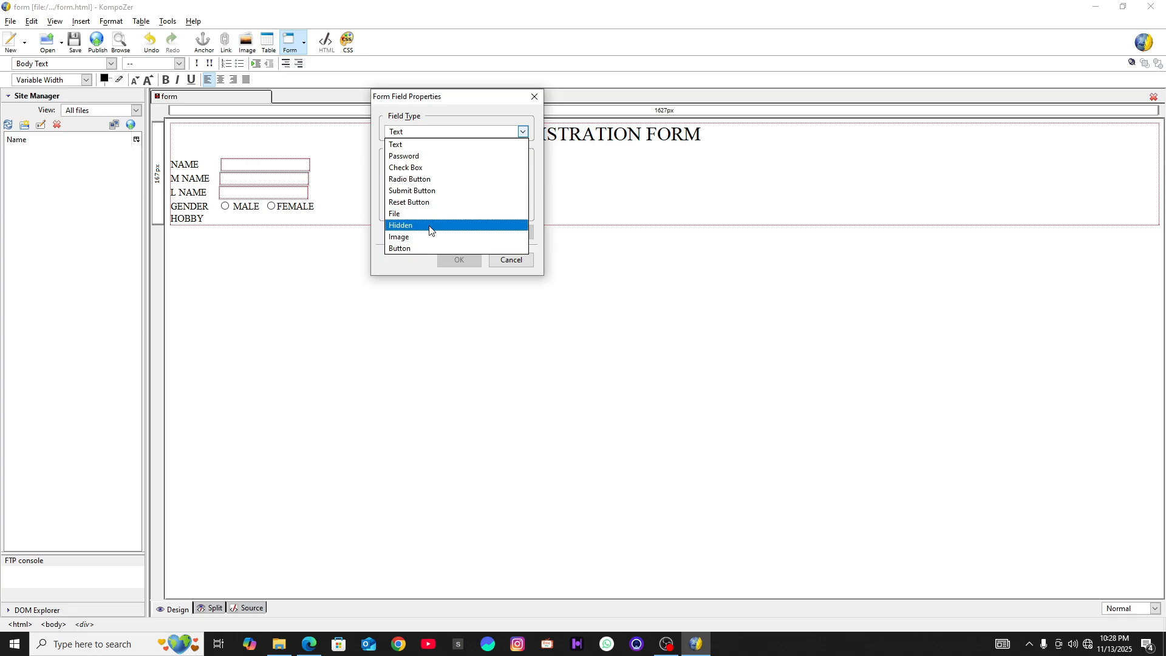
pyautogui.click(424, 168)
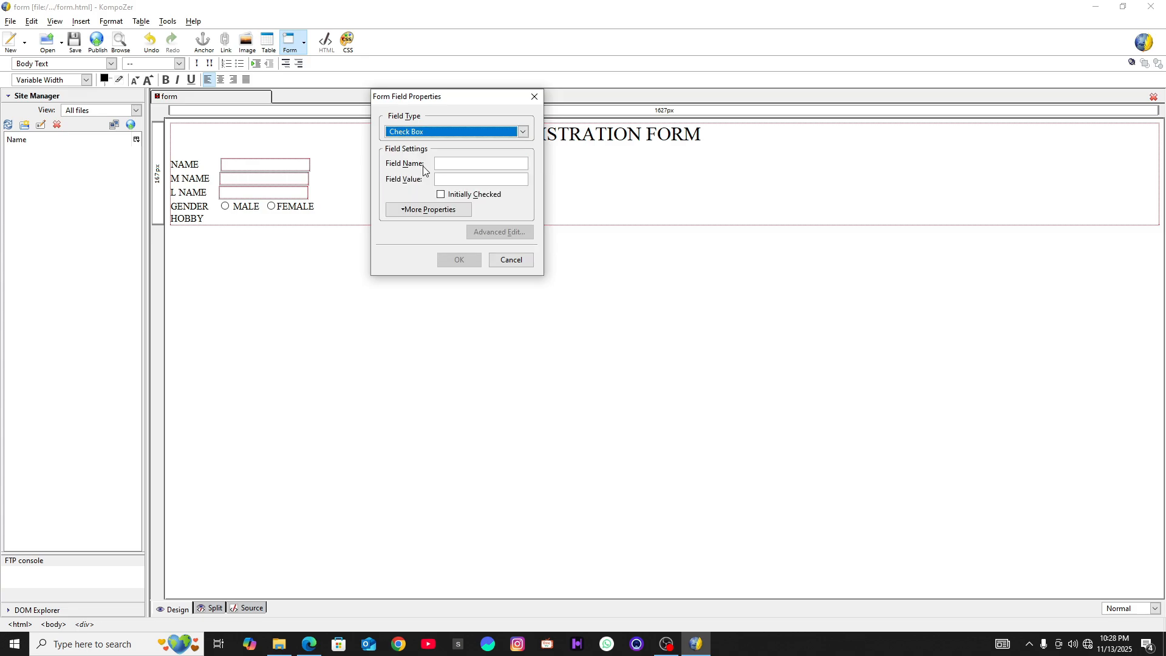
pyautogui.click(475, 166)
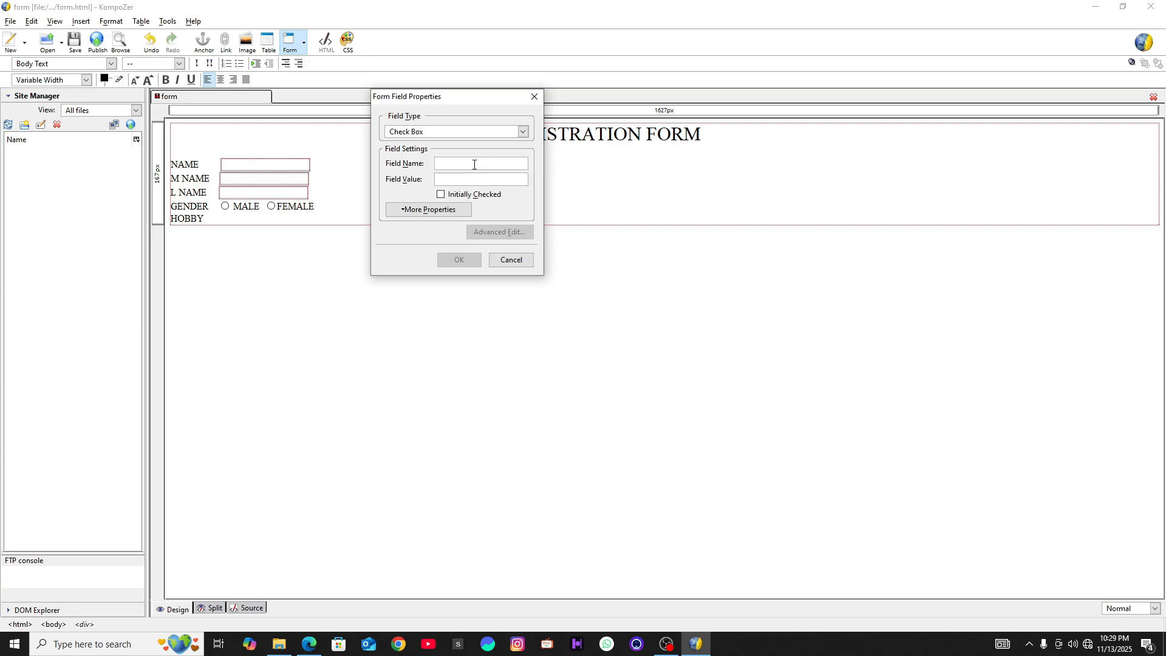
pyautogui.write('H')
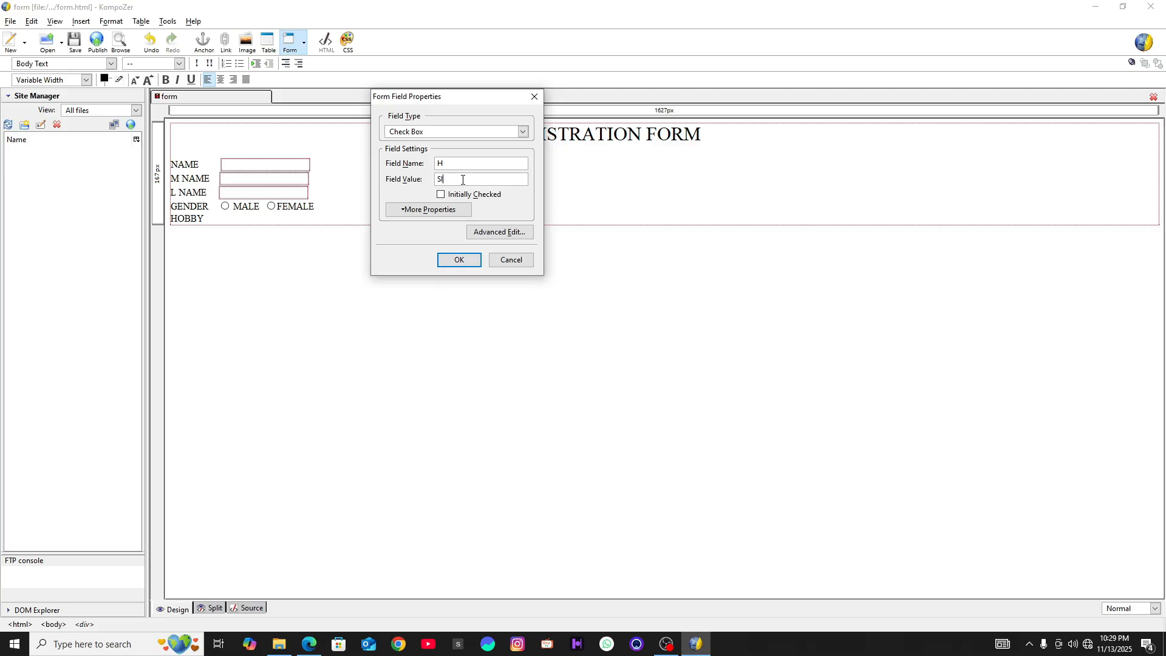
pyautogui.press('Return')
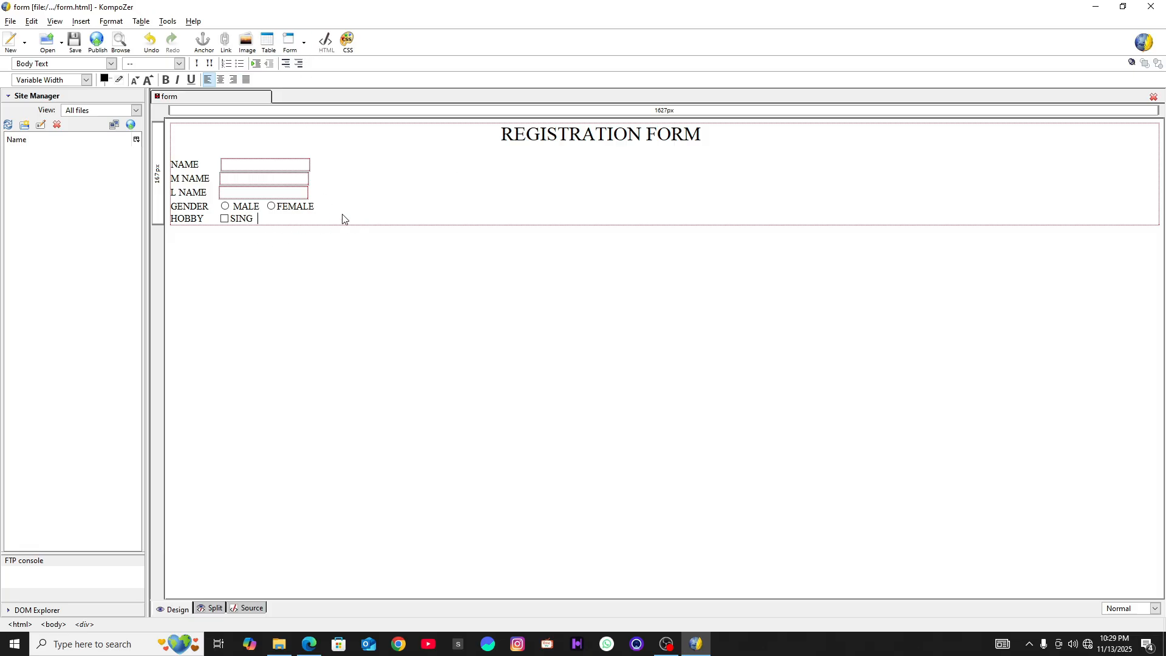
pyautogui.press('Return')
# Switch to the textbook PDF, circle Address in figure 1.26 with the pen, and return to KompoZer
pyautogui.hotkey('alt', 'Tab')
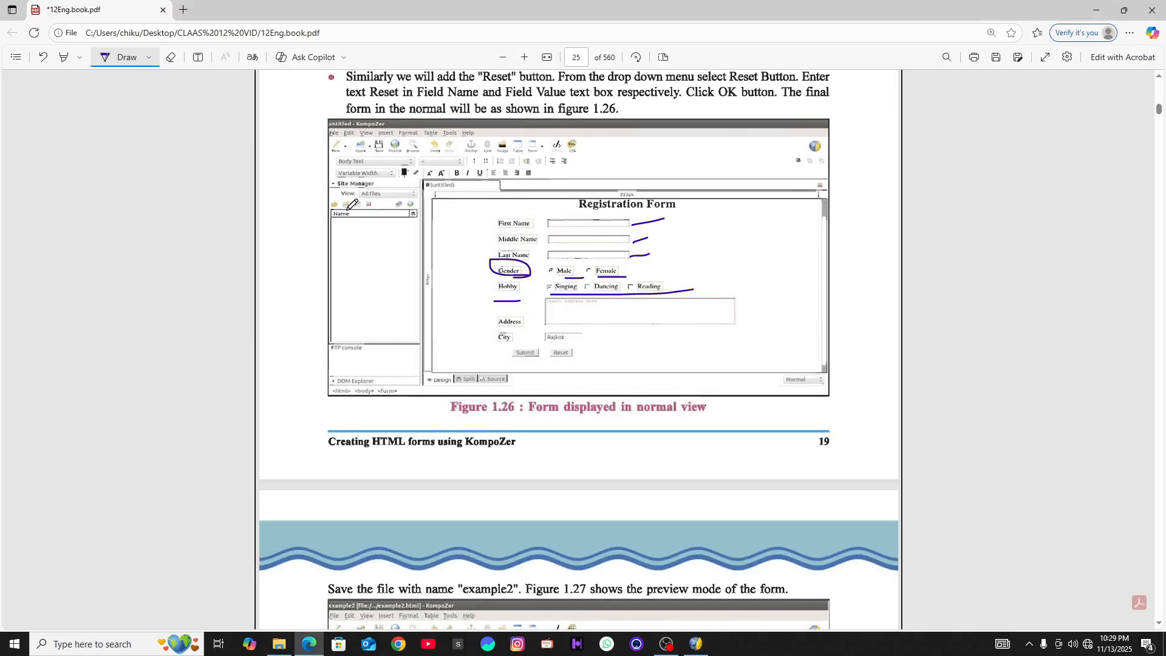
pyautogui.moveTo(512, 306)
pyautogui.mouseDown()
pyautogui.moveTo(538, 331)
pyautogui.moveTo(519, 305)
pyautogui.mouseUp()
pyautogui.hotkey('alt', 'Tab')
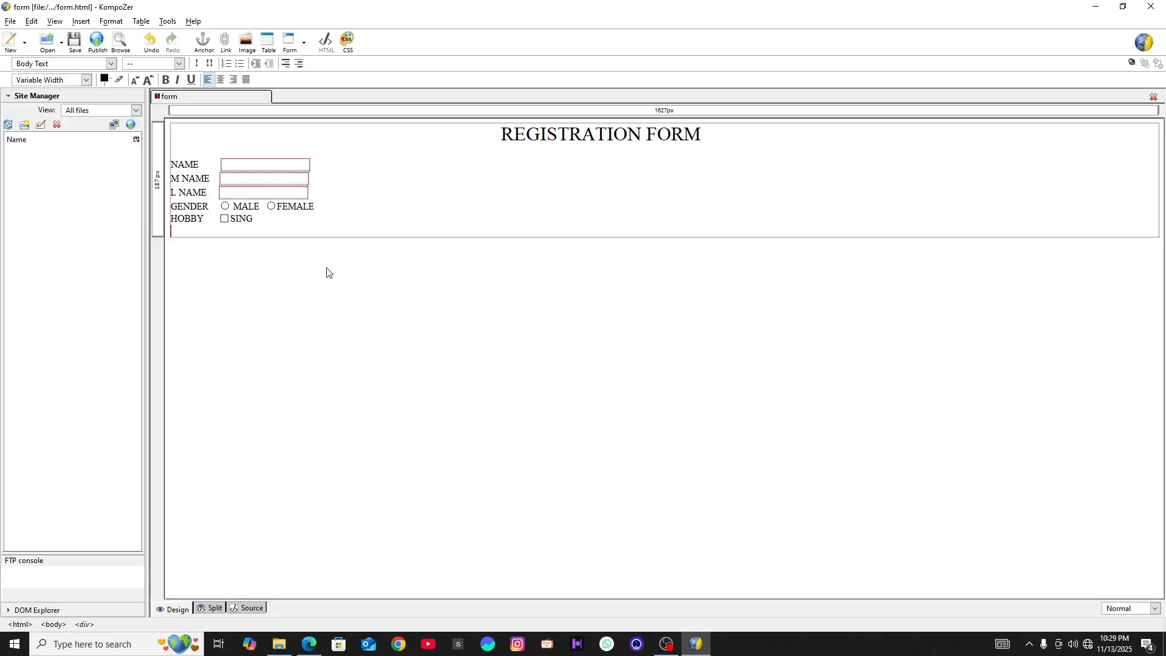
# Add an ADD row with a text area of field name "ADD", 10 rows and 70 columns, and start a new line
pyautogui.write('ADD')
pyautogui.click(305, 42)
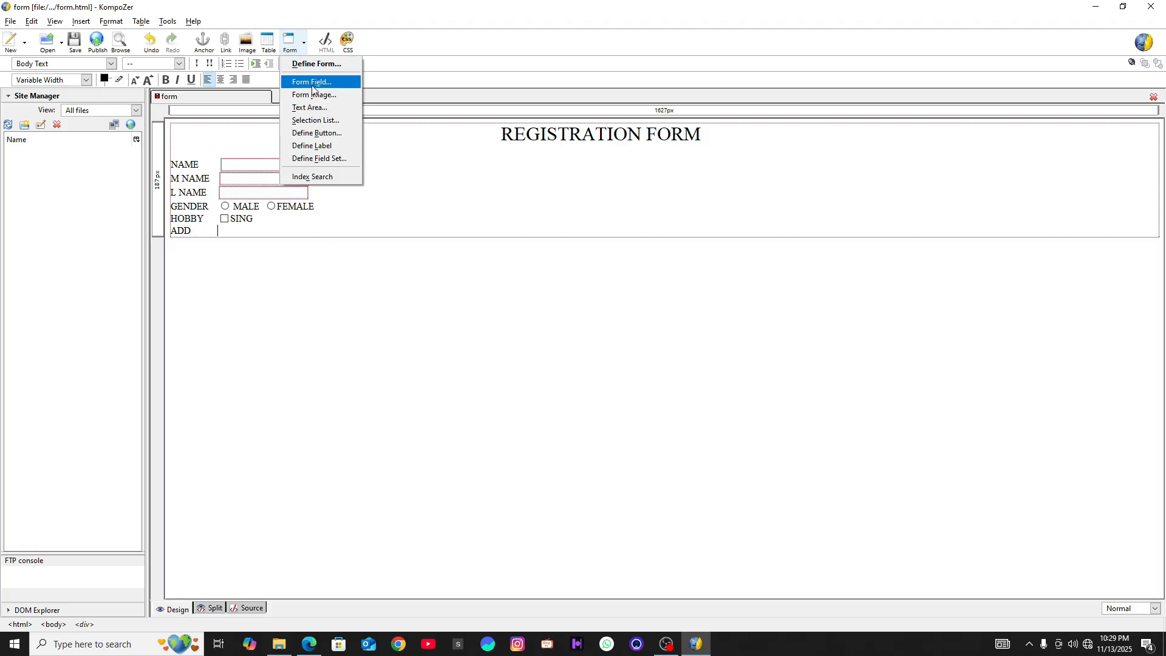
pyautogui.click(313, 107)
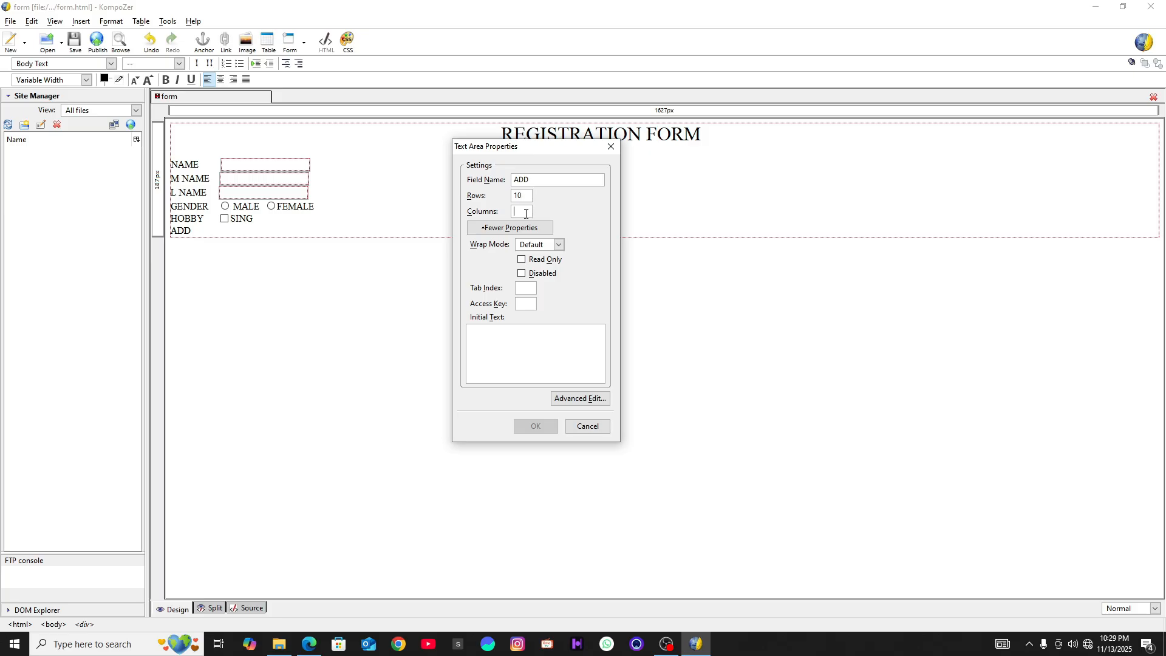
pyautogui.write('70')
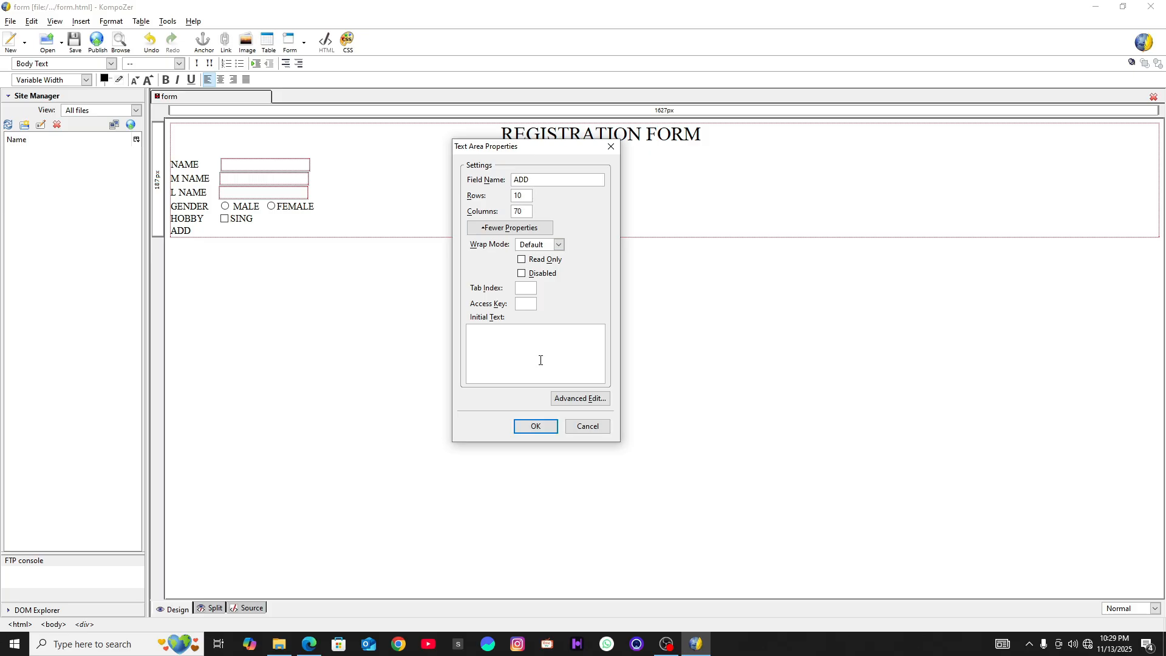
pyautogui.click(537, 427)
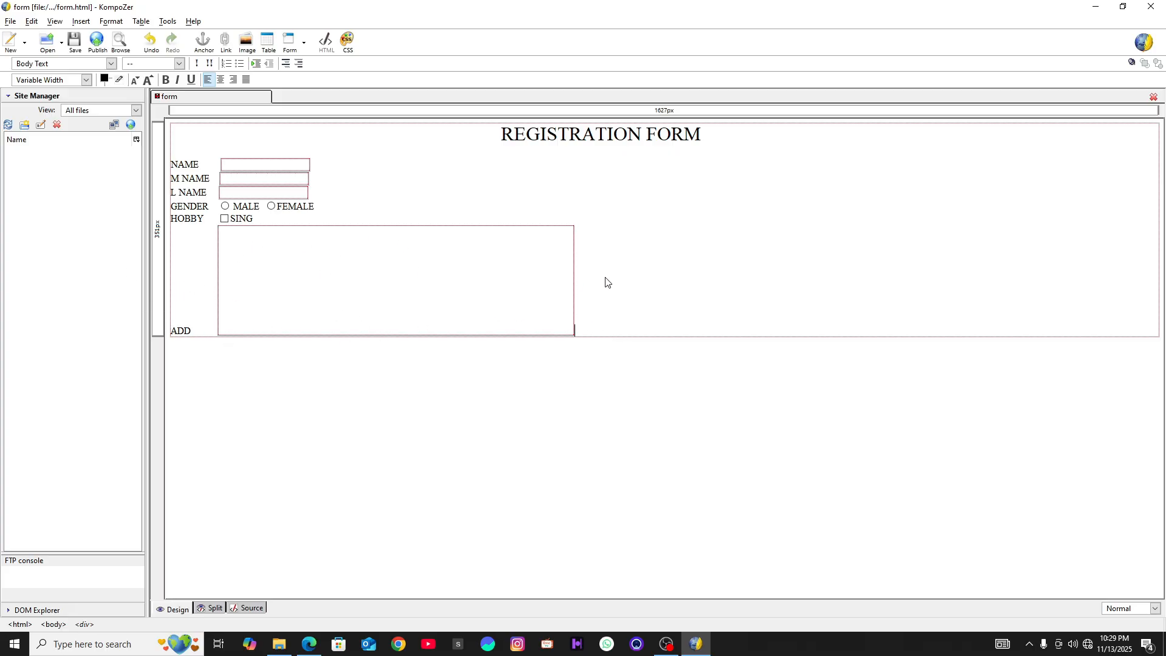
pyautogui.press('Return')
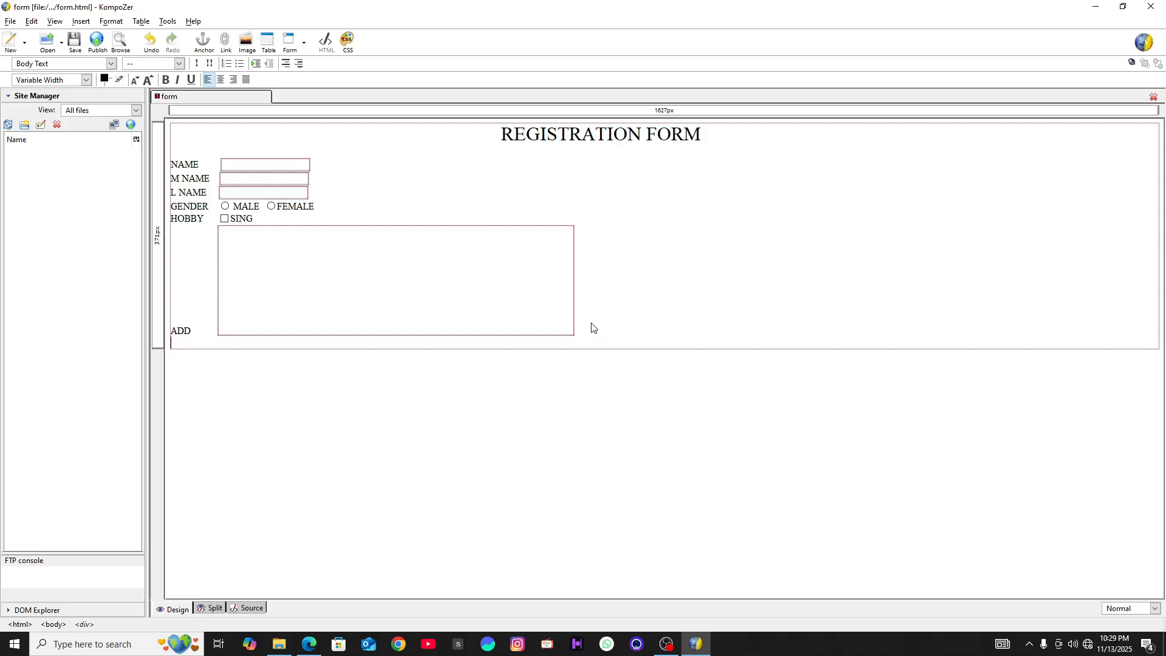
# Switch to the textbook PDF to mark City in figure 1.26, and return to KompoZer to add a CITY label below the text area
pyautogui.hotkey('alt', 'Tab')
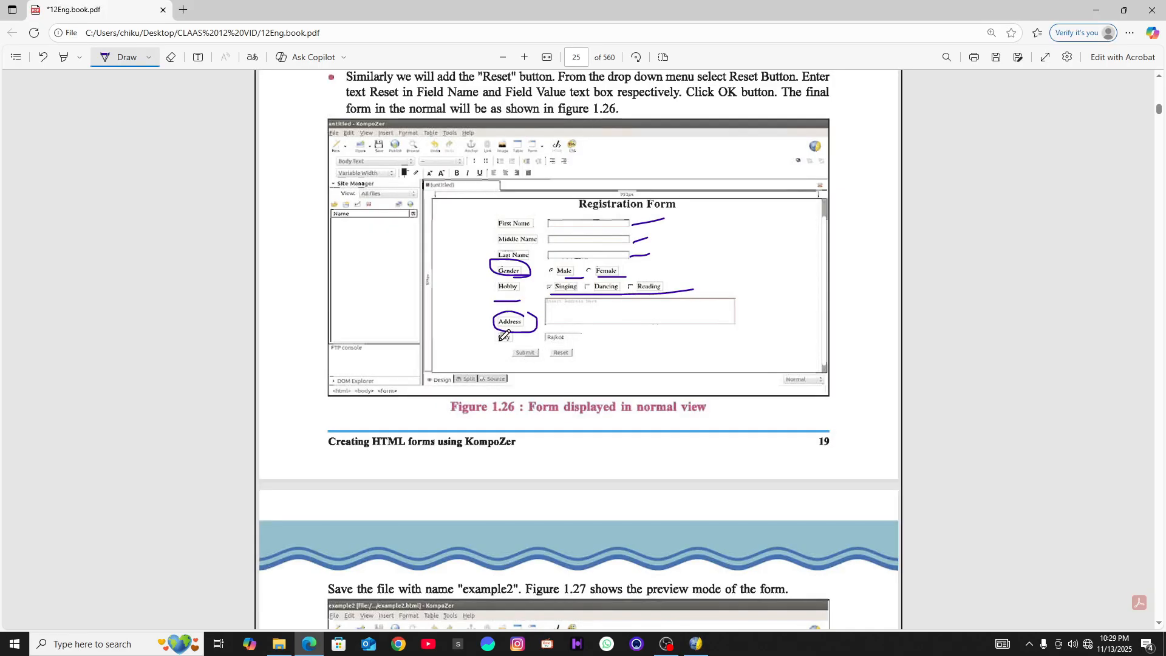
pyautogui.moveTo(498, 344)
pyautogui.mouseDown()
pyautogui.moveTo(601, 329)
pyautogui.moveTo(466, 320)
pyautogui.mouseUp()
pyautogui.hotkey('alt', 'Tab')
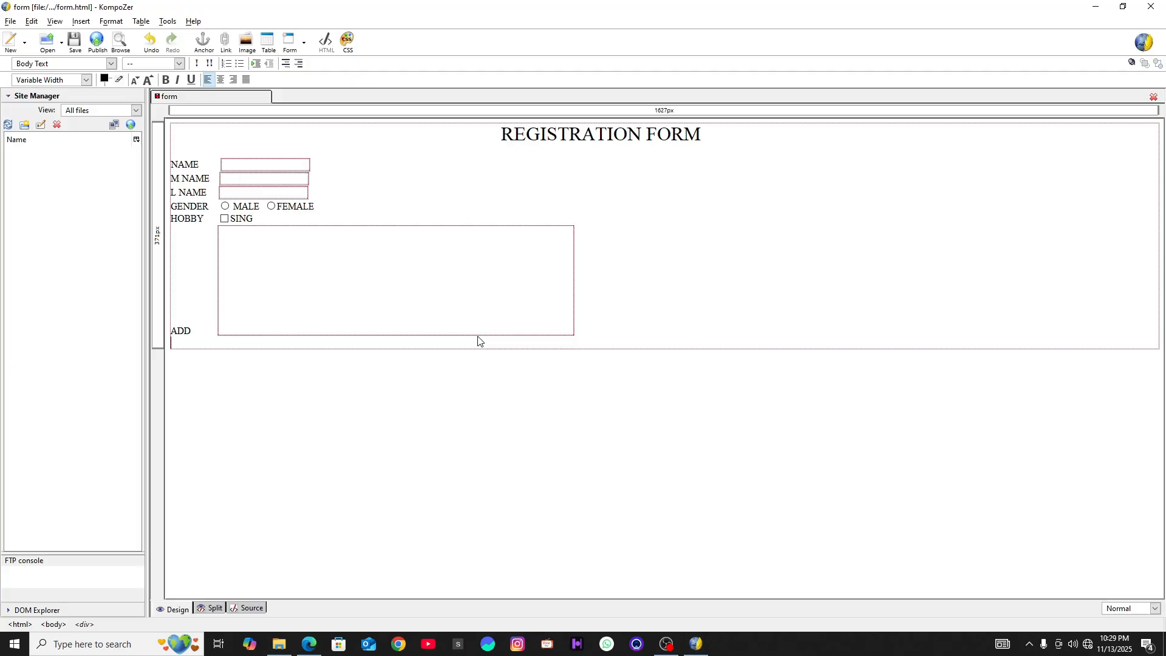
pyautogui.press('Return')
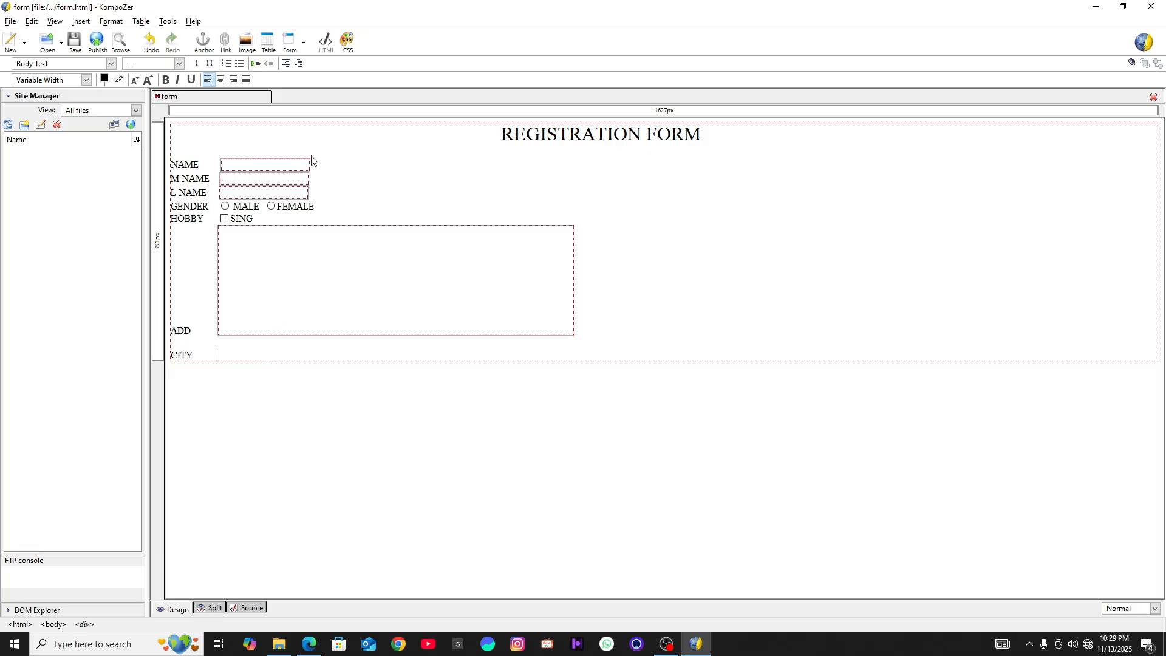
pyautogui.click(305, 44)
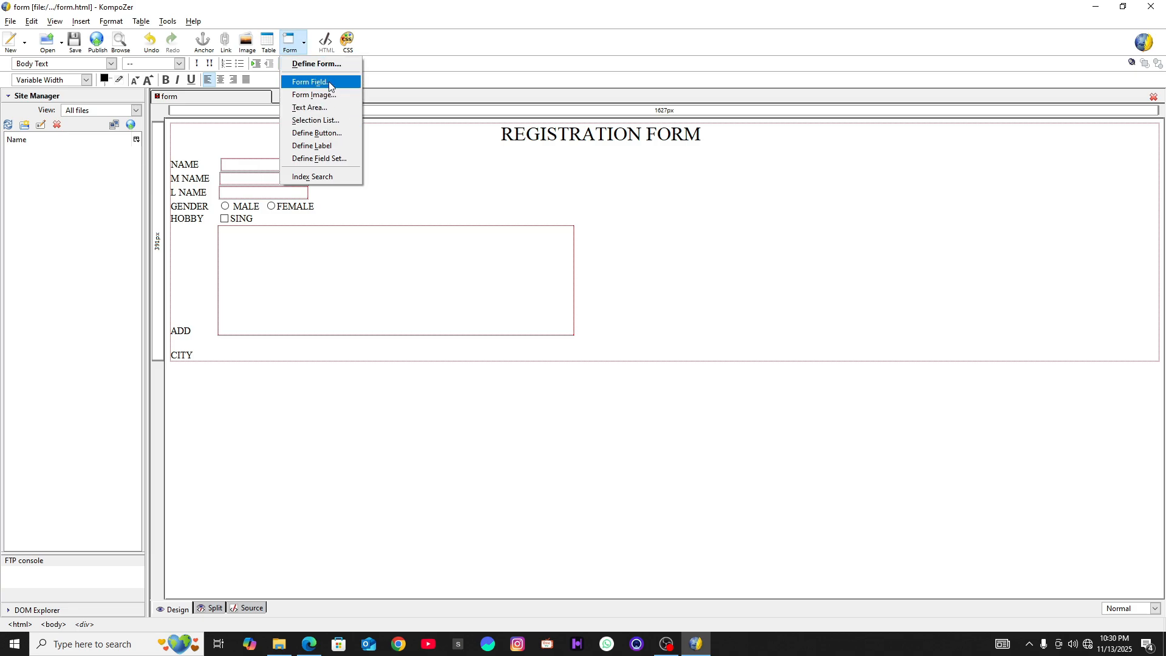
pyautogui.click(311, 82)
pyautogui.click(521, 133)
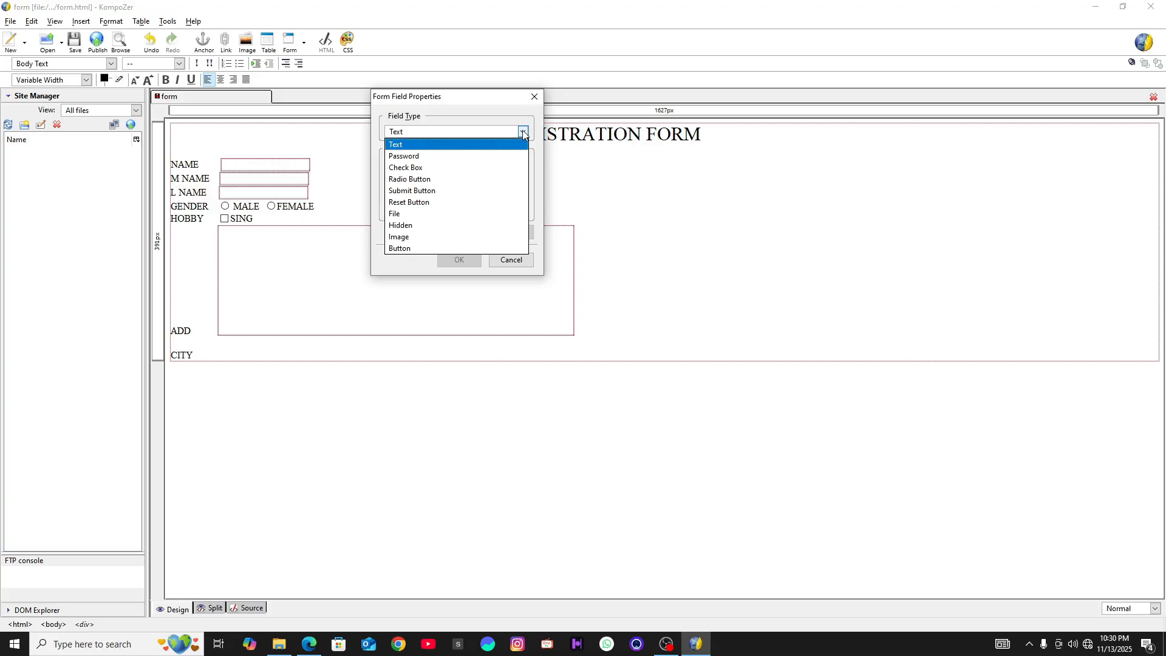
pyautogui.click(519, 261)
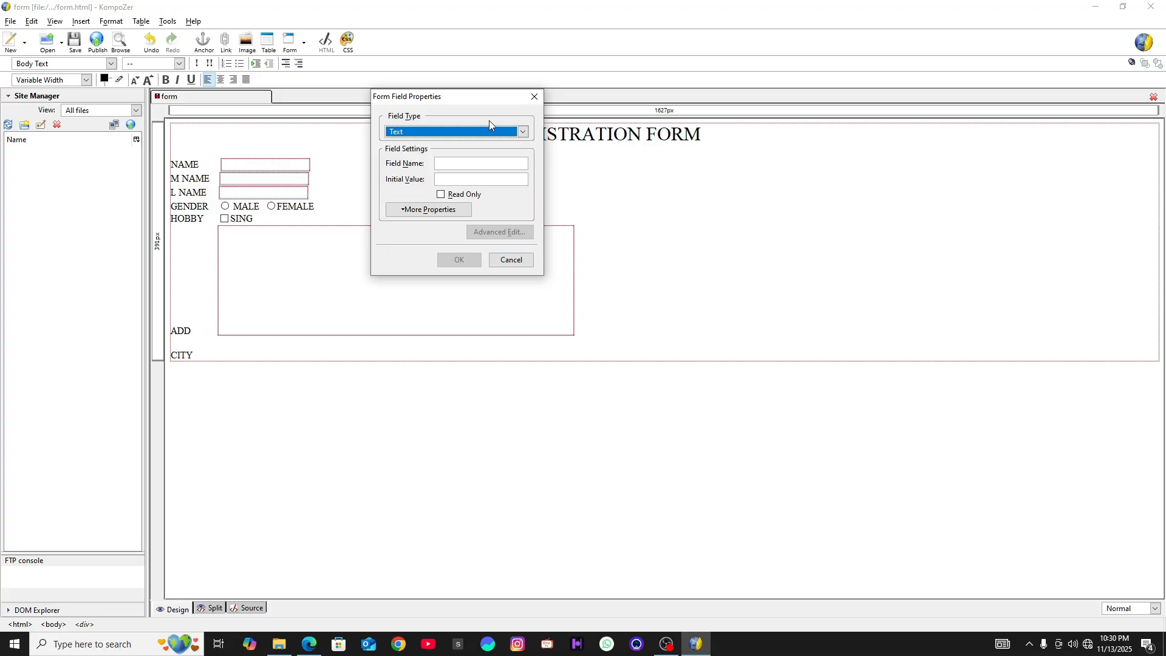
pyautogui.click(535, 97)
# Start a selection list beside the CITY label and name the list CITY
pyautogui.click(304, 49)
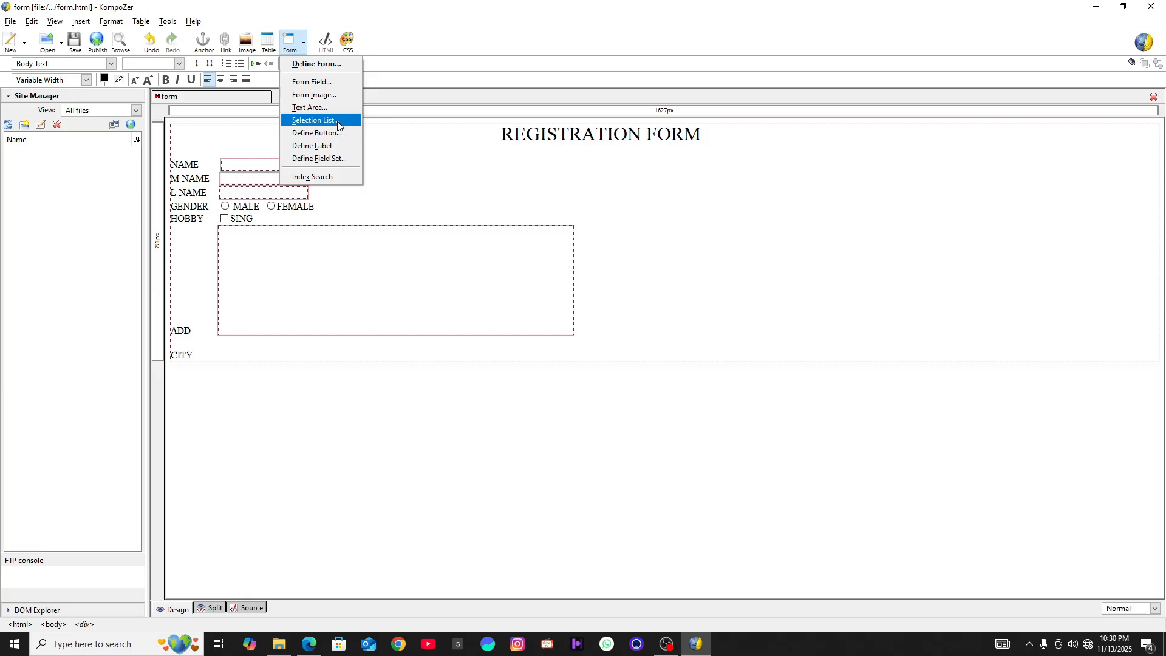
pyautogui.click(315, 121)
pyautogui.moveTo(97, 24); pyautogui.dragTo(521, 91)
pyautogui.click(504, 228)
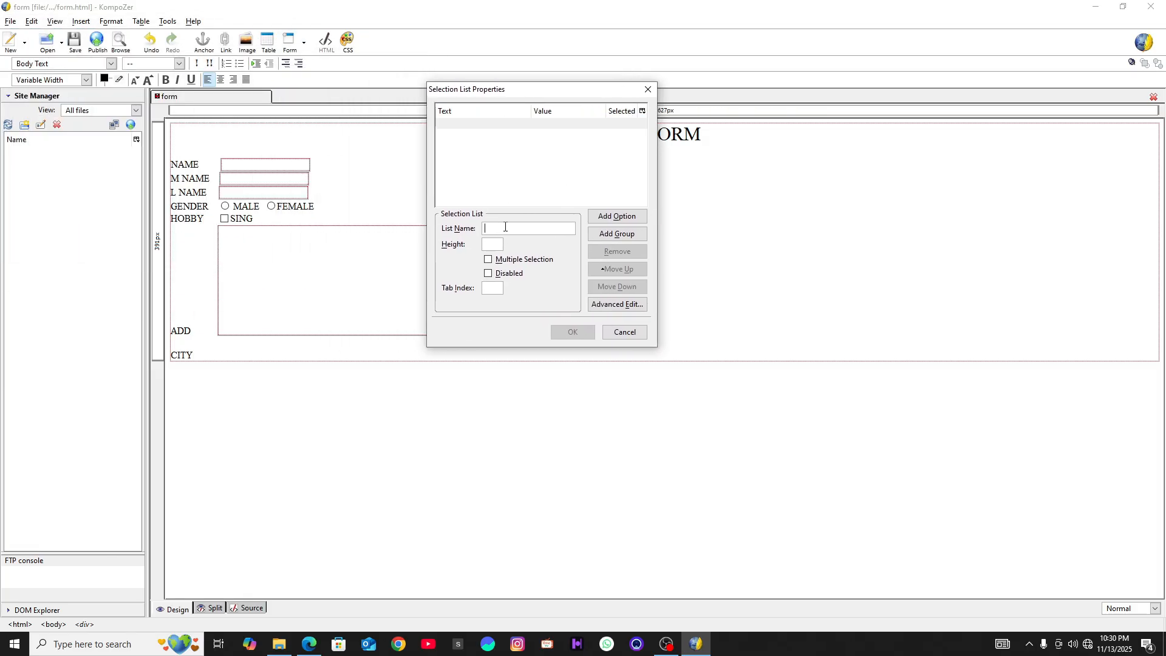
pyautogui.write('Cl')
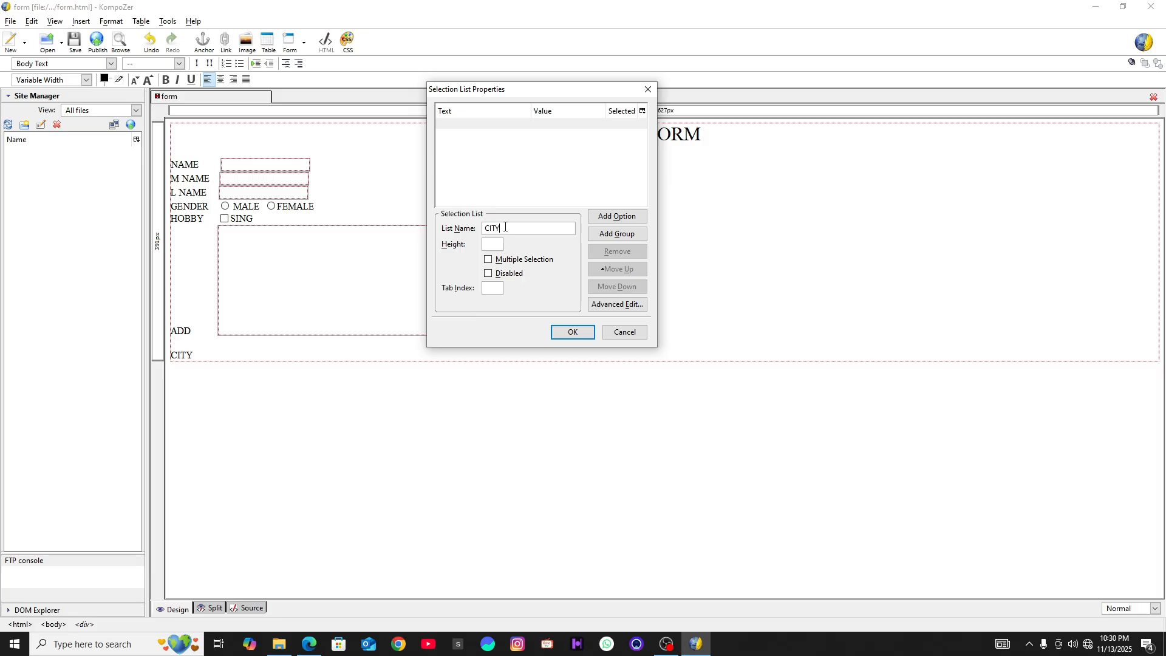
# Give the CITY list the options XYZ, ABC, QWE and a blank one, insert it, and start a new line below
pyautogui.click(626, 221)
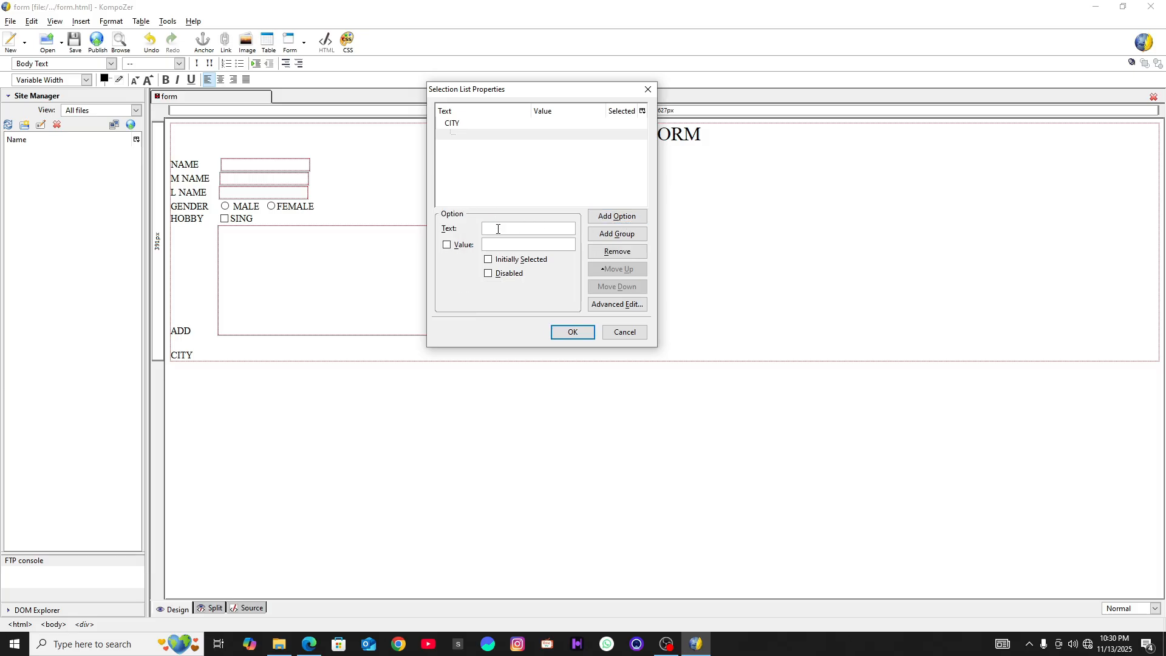
pyautogui.write('XYZ')
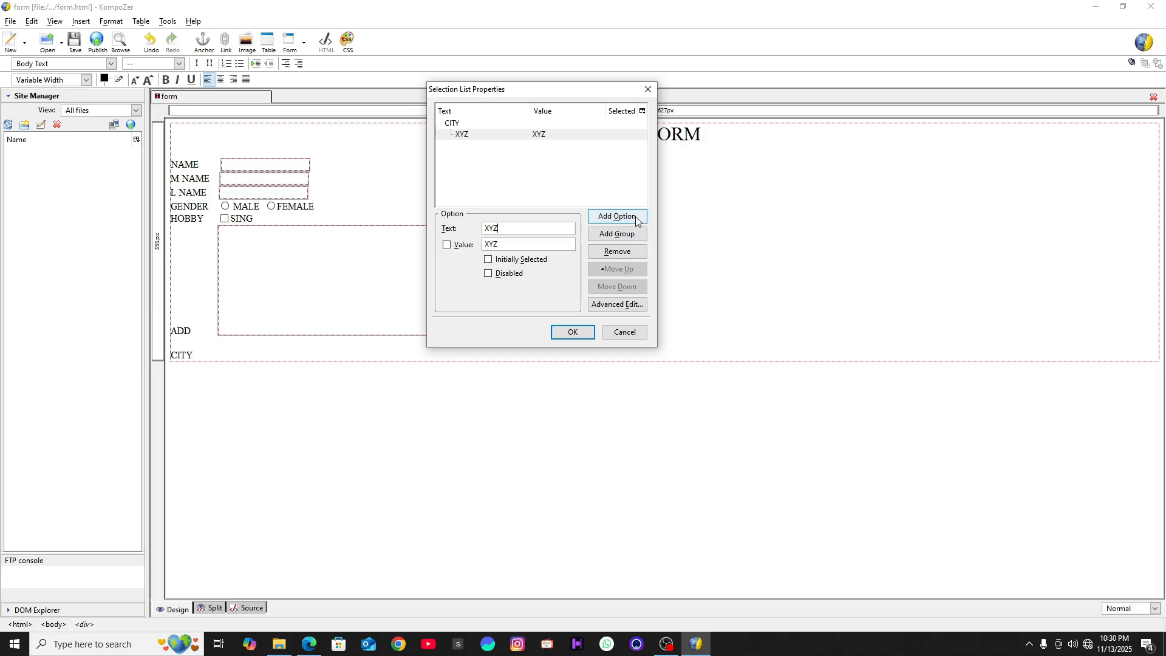
pyautogui.click(617, 217)
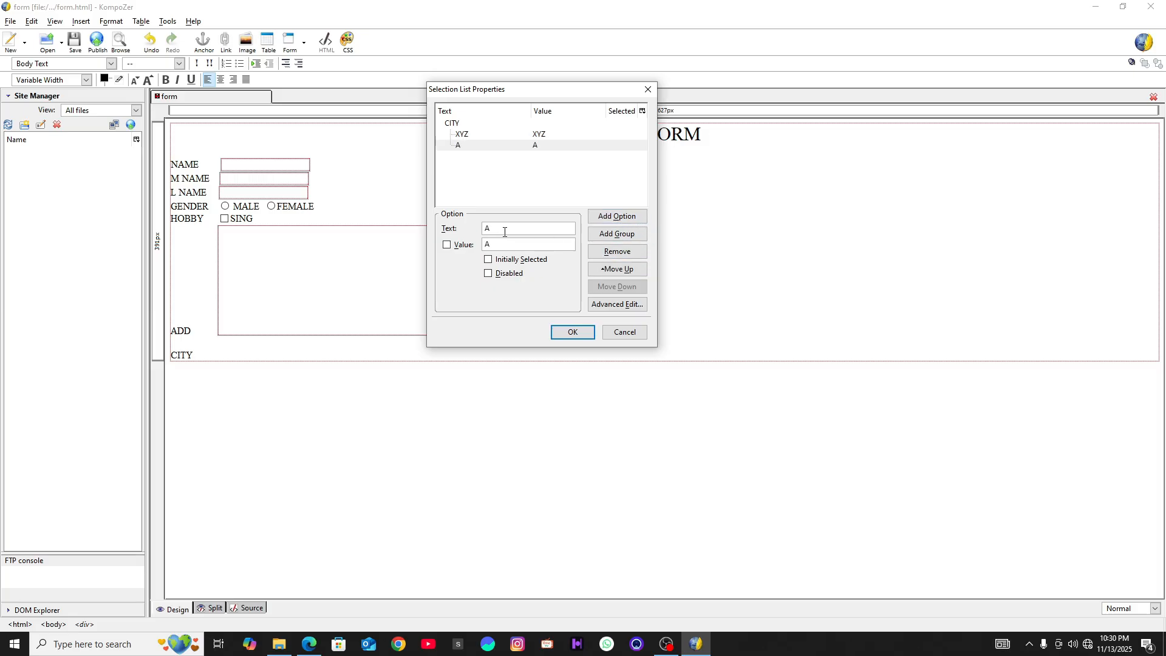
pyautogui.click(614, 217)
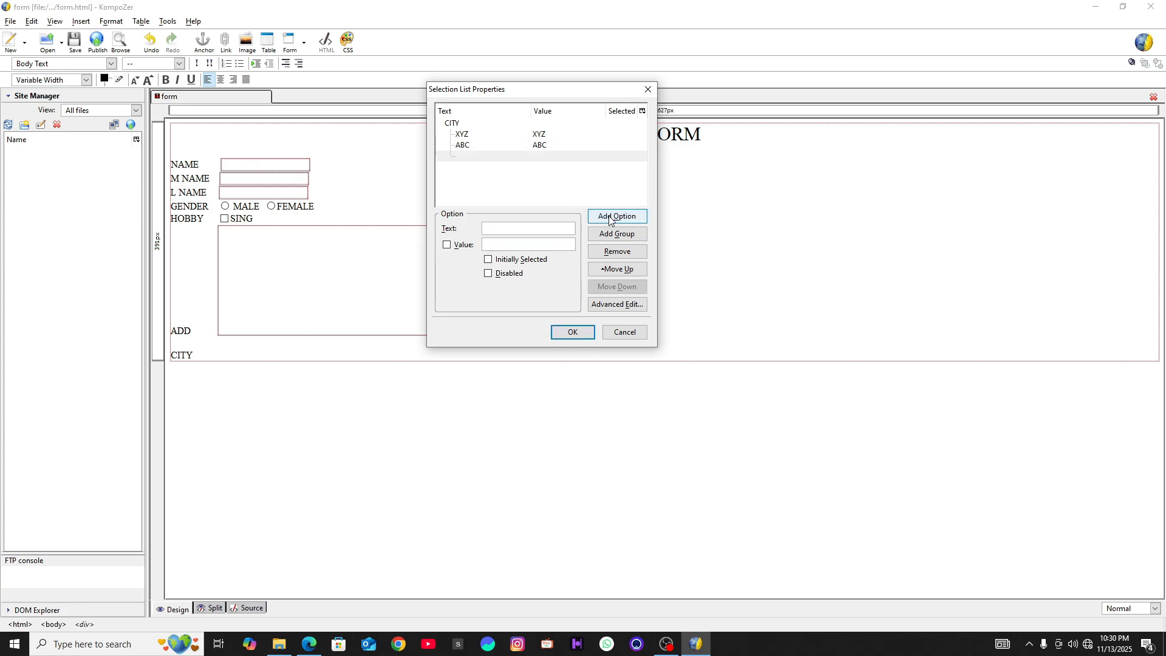
pyautogui.write('Q')
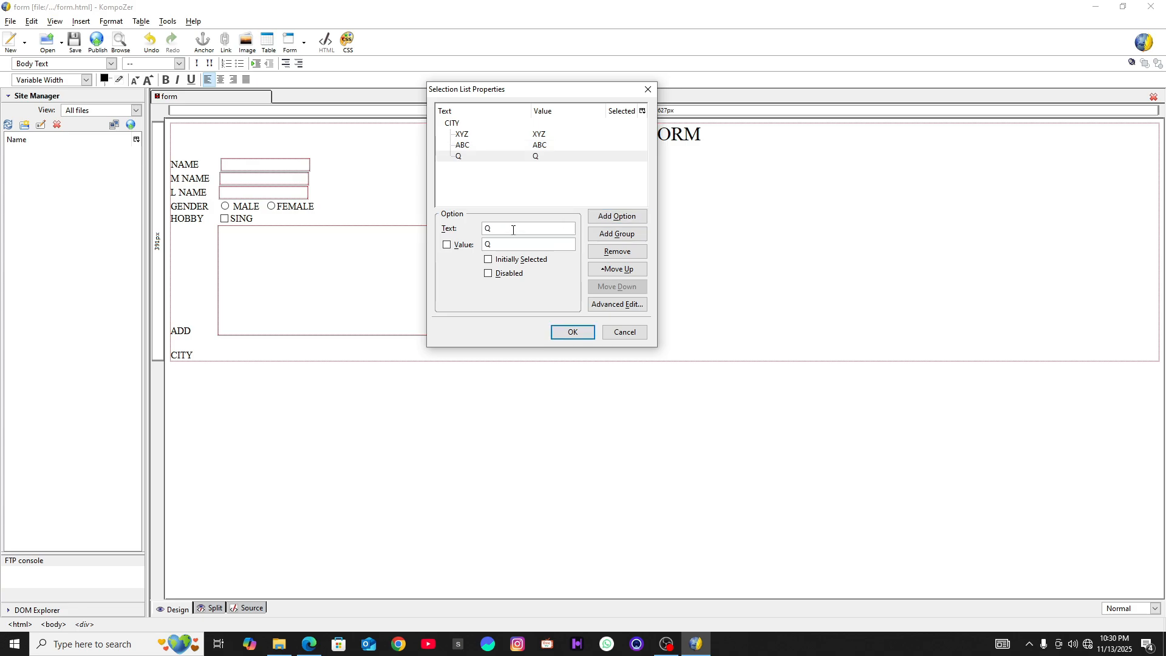
pyautogui.write('WE')
pyautogui.click(616, 217)
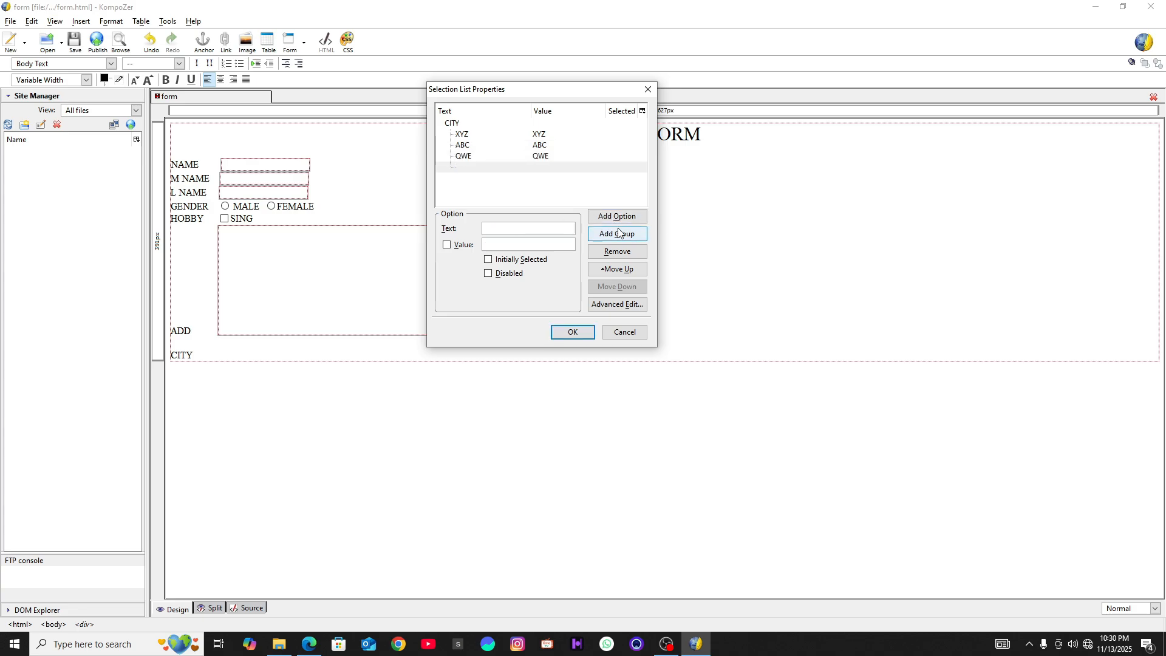
pyautogui.click(572, 333)
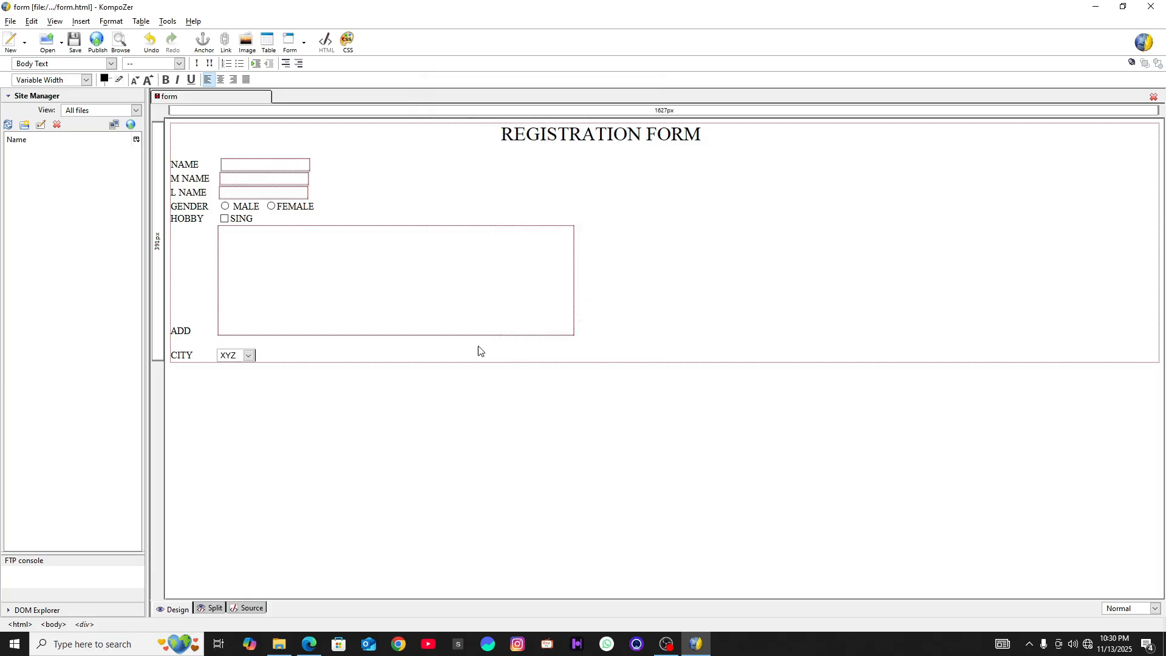
pyautogui.press('Return')
pyautogui.press('Return')
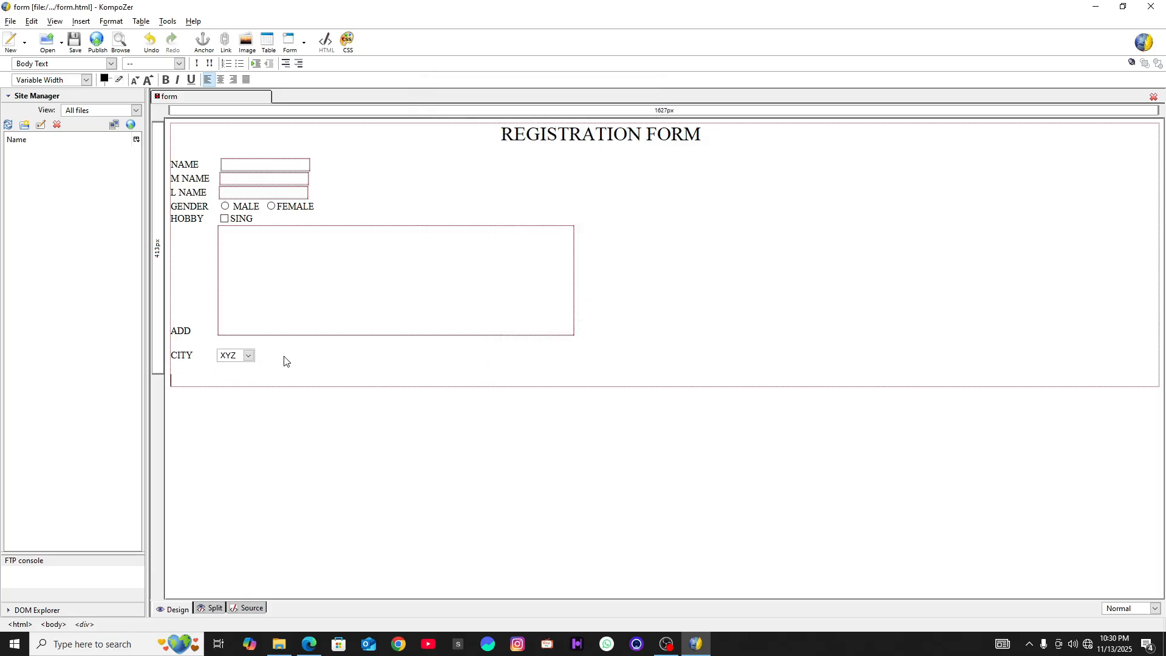
# Switch to the textbook PDF, circle the Submit and Reset buttons in figure 1.26 with the pen, and return to KompoZer
pyautogui.hotkey('alt', 'Tab')
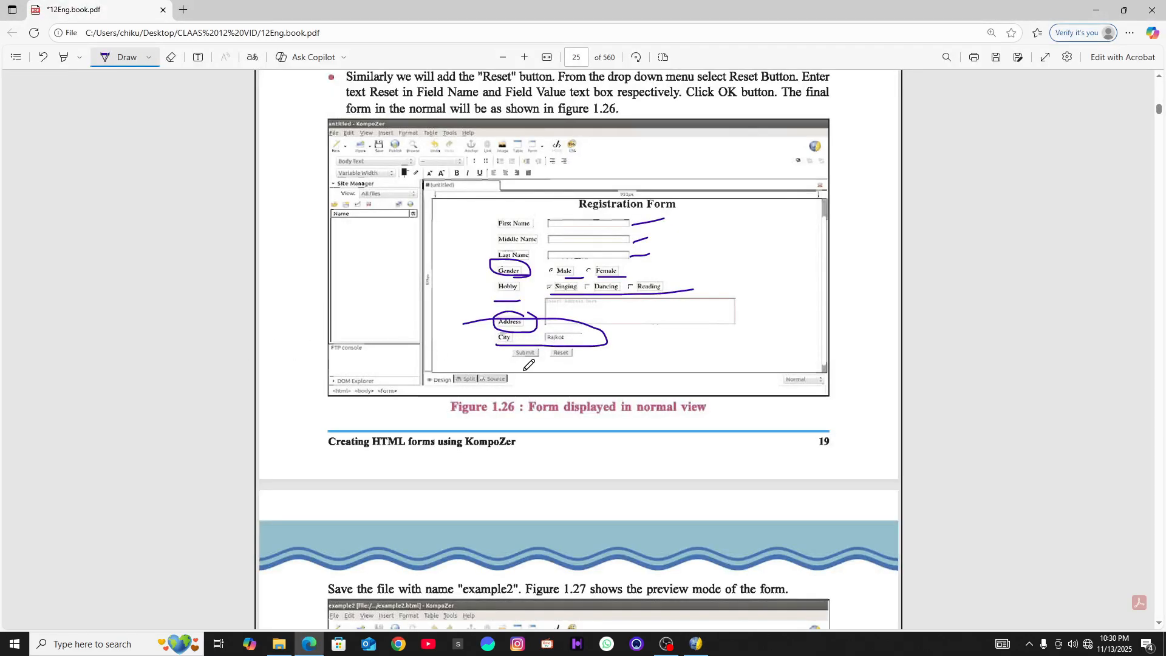
pyautogui.moveTo(517, 366)
pyautogui.mouseDown()
pyautogui.moveTo(592, 351)
pyautogui.moveTo(515, 347)
pyautogui.mouseUp()
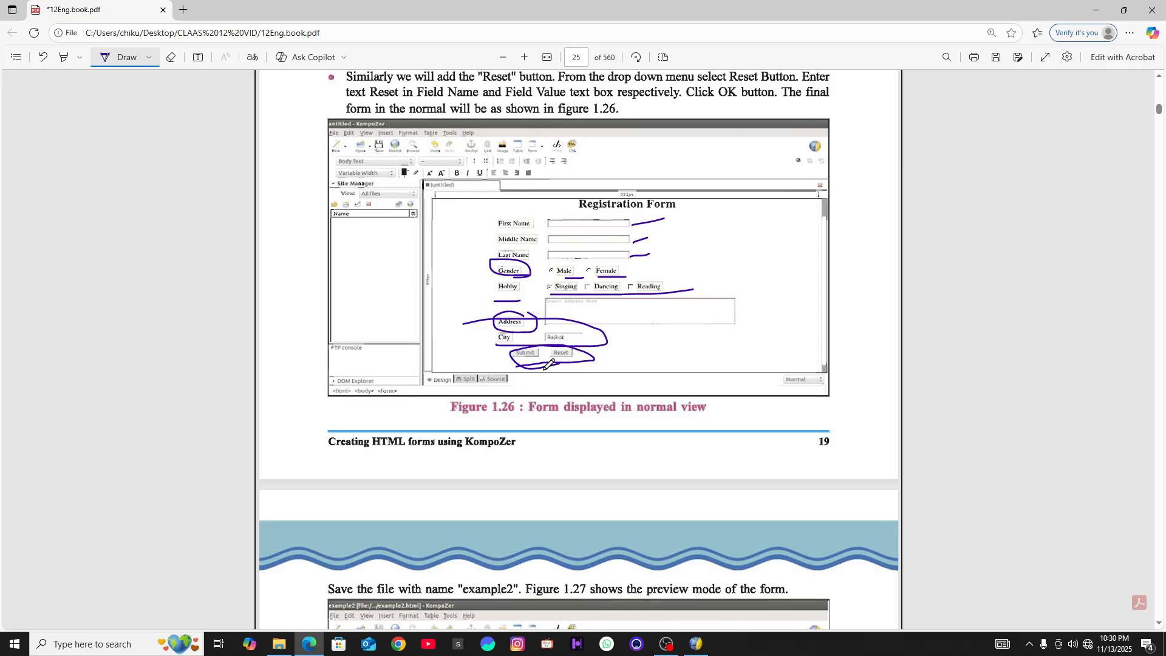
pyautogui.hotkey('alt', 'Tab')
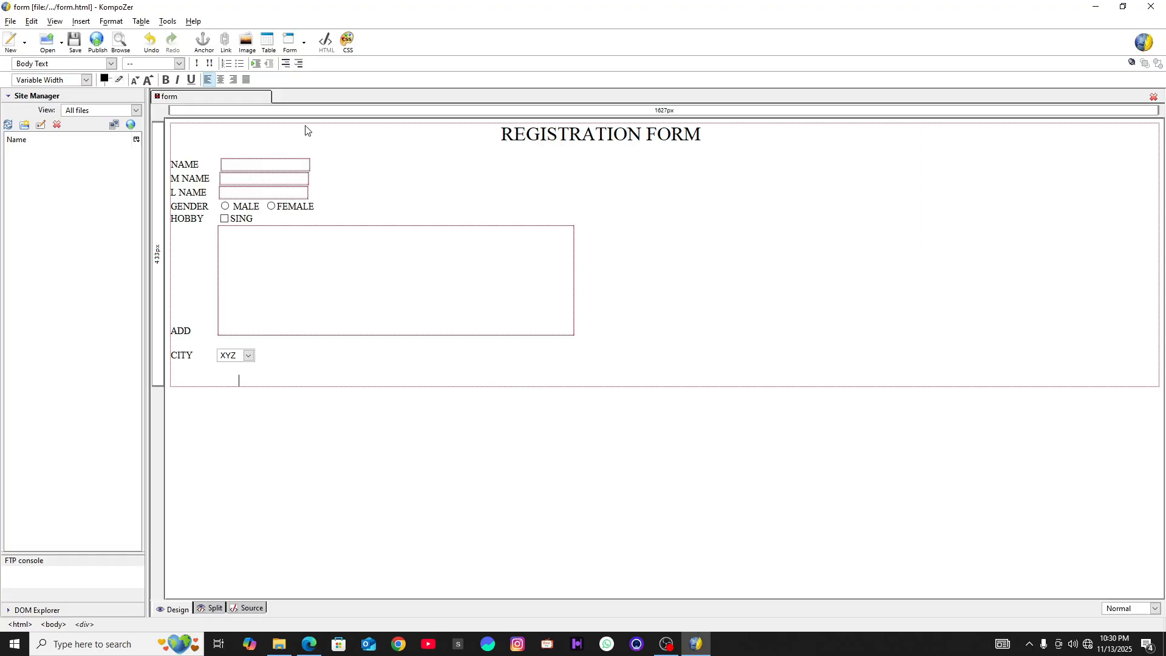
# Insert a Submit Button form field with the field value SUBMIT on the line below the CITY list
pyautogui.click(306, 46)
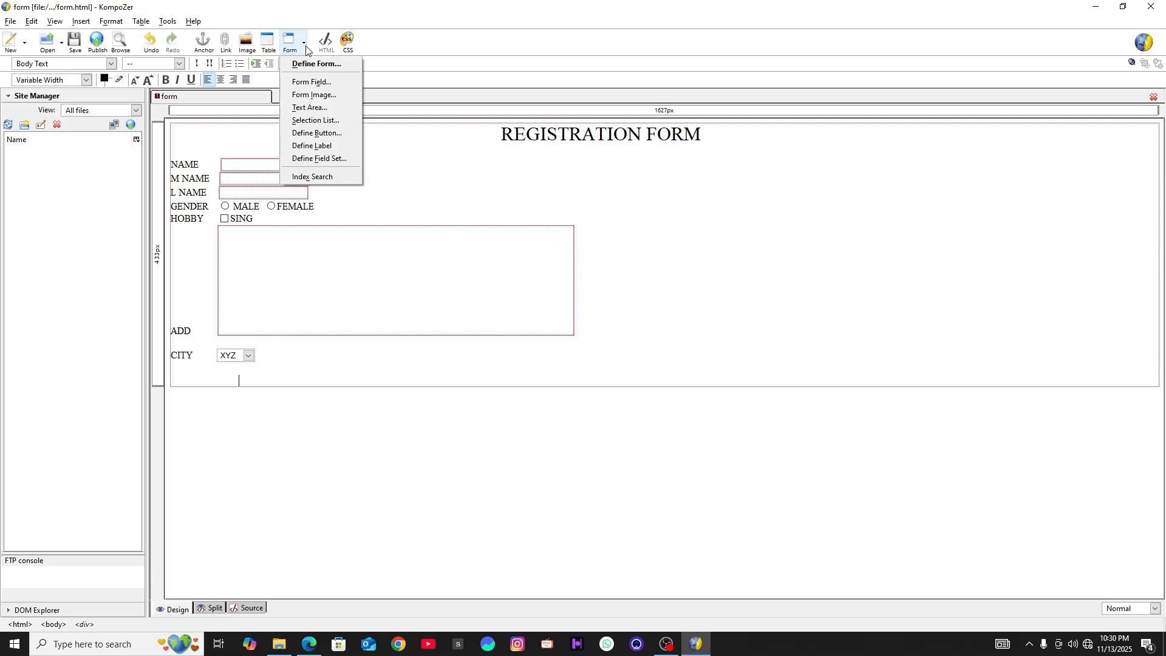
pyautogui.click(317, 80)
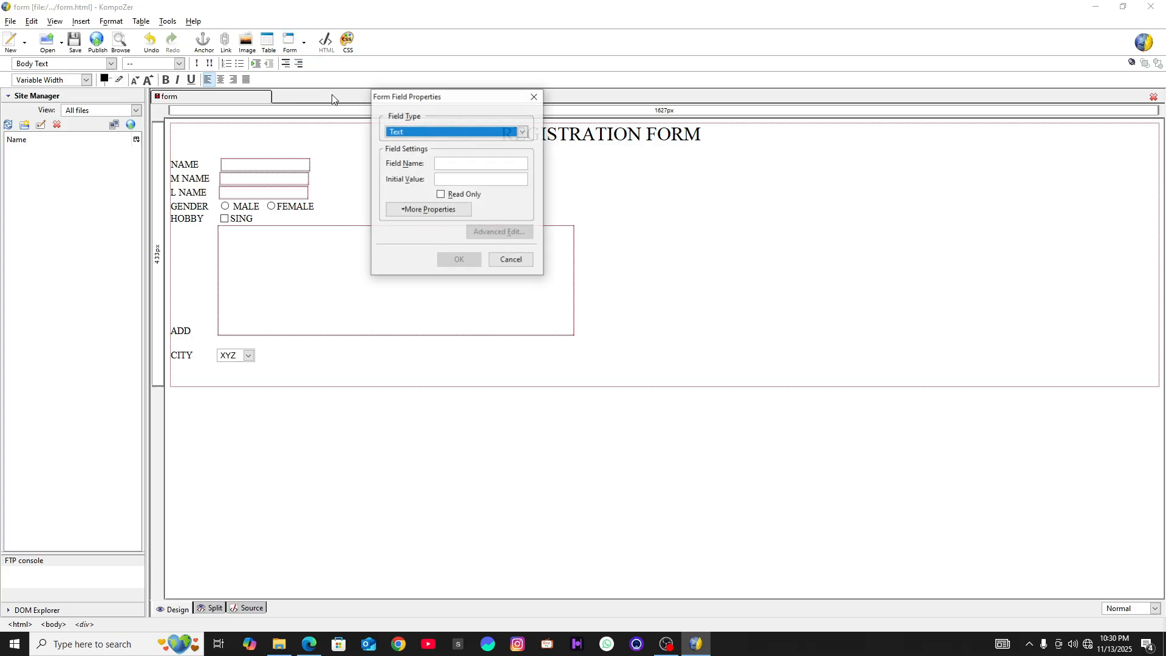
pyautogui.click(513, 132)
pyautogui.click(417, 192)
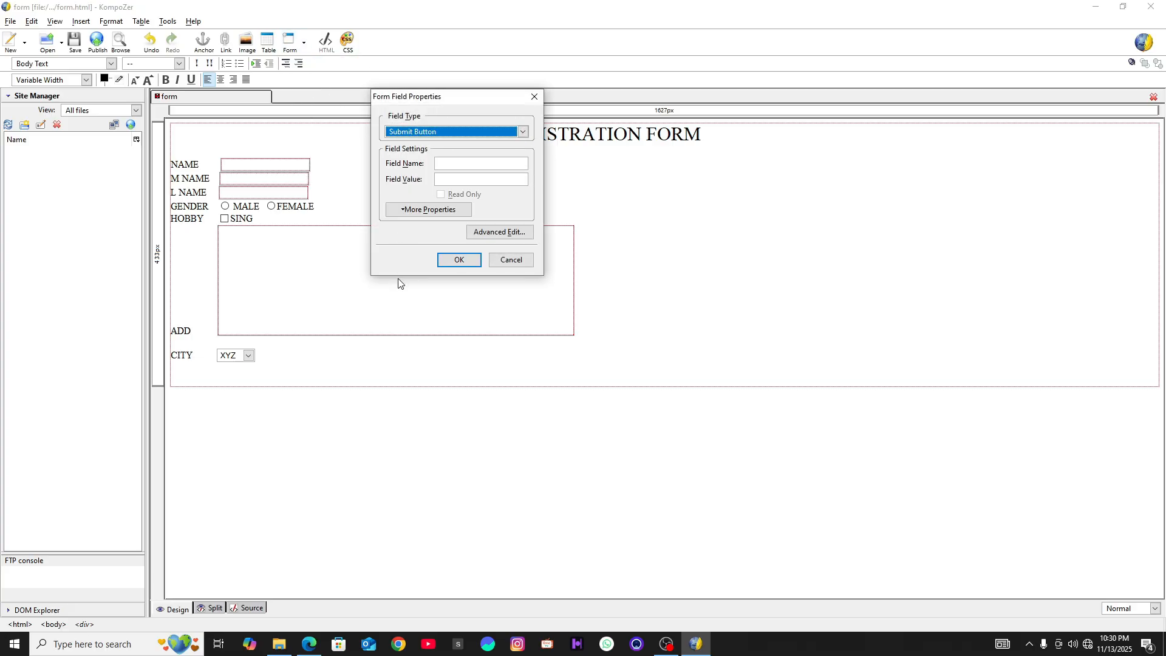
pyautogui.click(456, 164)
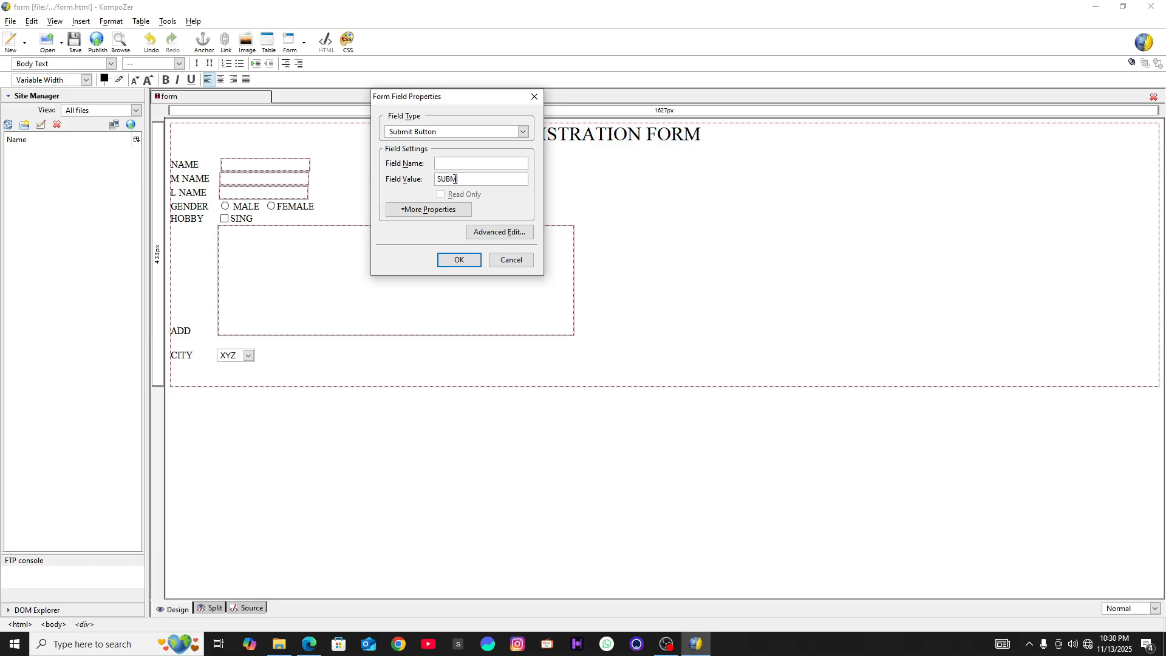
pyautogui.click(493, 179)
pyautogui.write('SUBMIT')
pyautogui.click(459, 259)
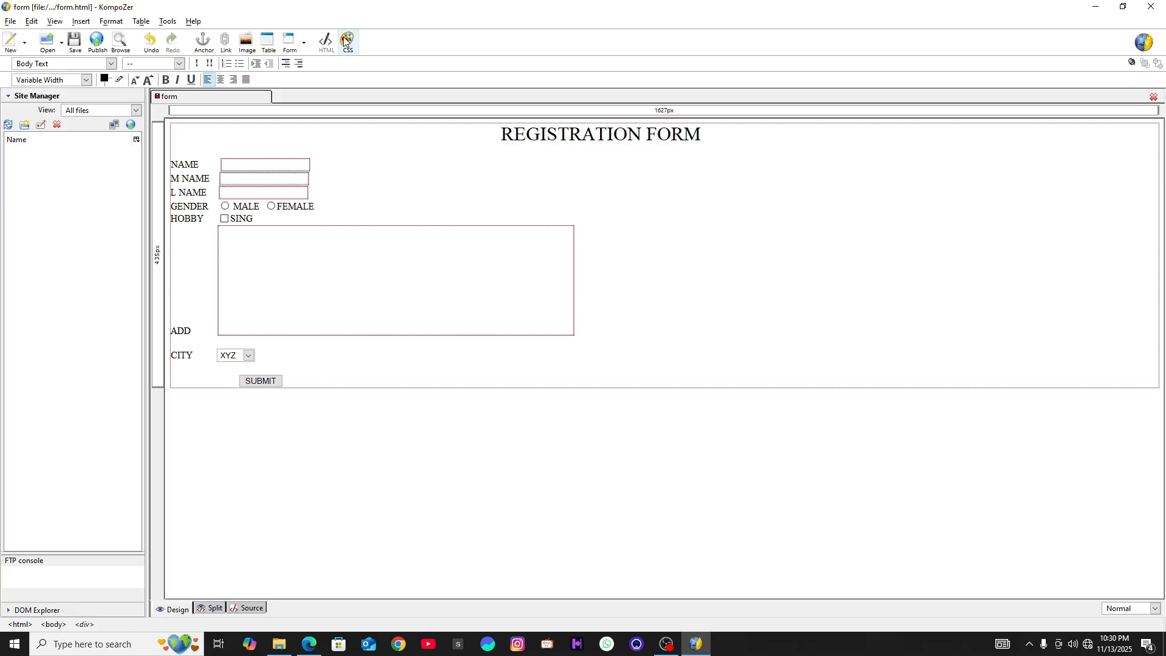
# Insert a Reset Button form field with the field value RESET beside the SUBMIT button
pyautogui.click(303, 43)
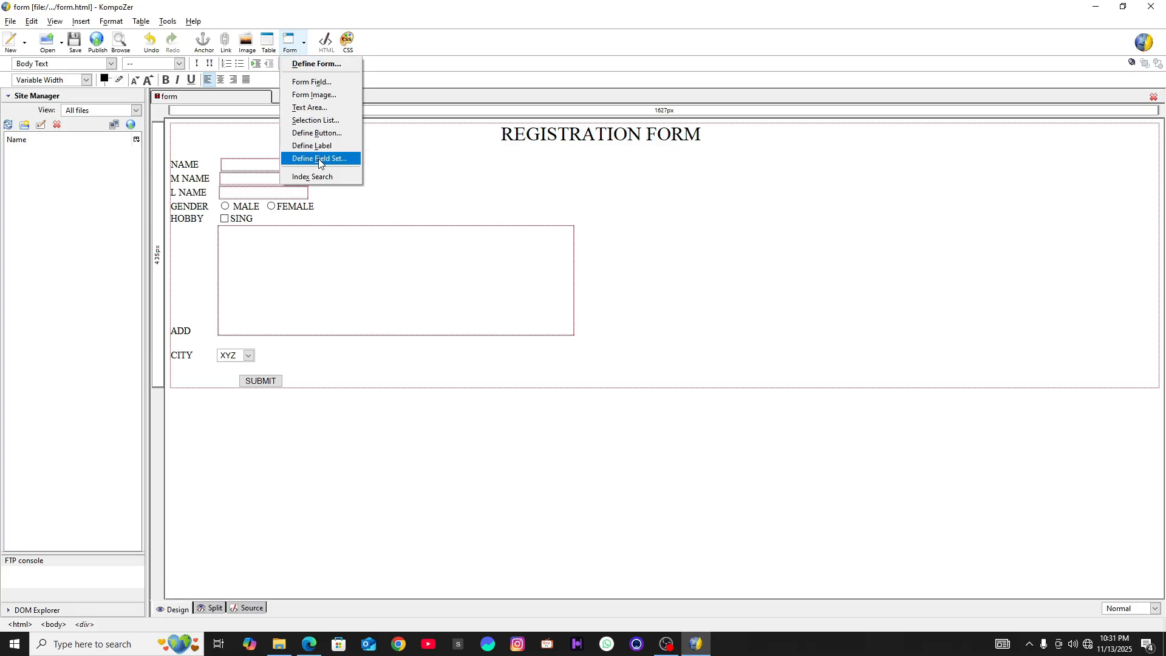
pyautogui.click(322, 84)
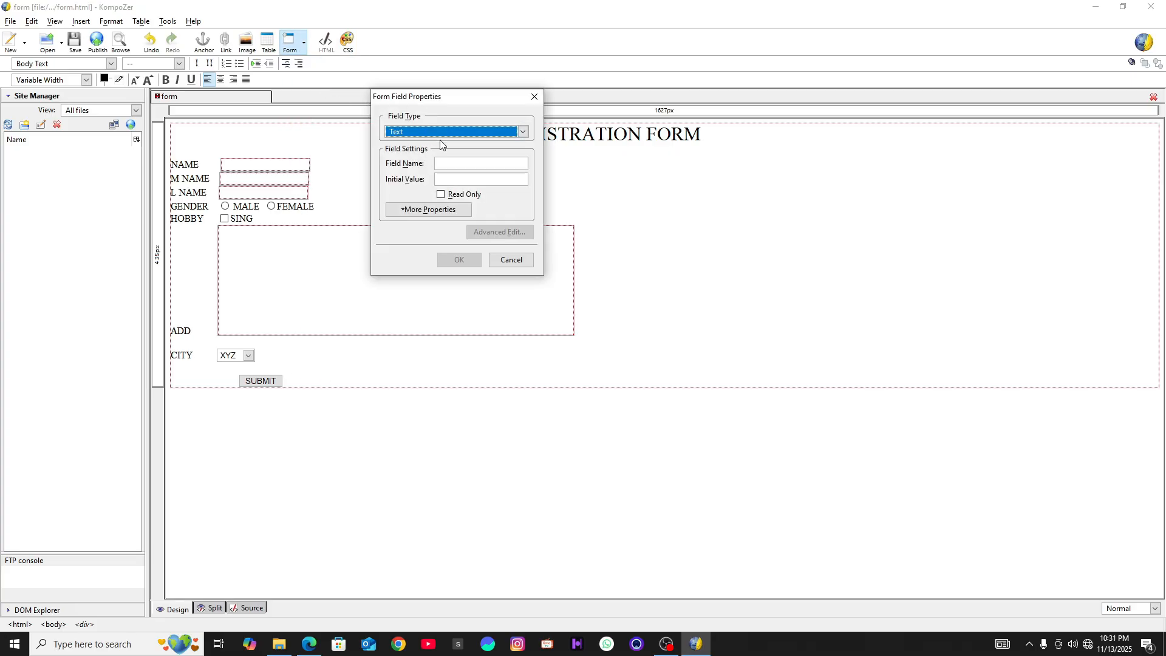
pyautogui.click(524, 135)
pyautogui.click(450, 207)
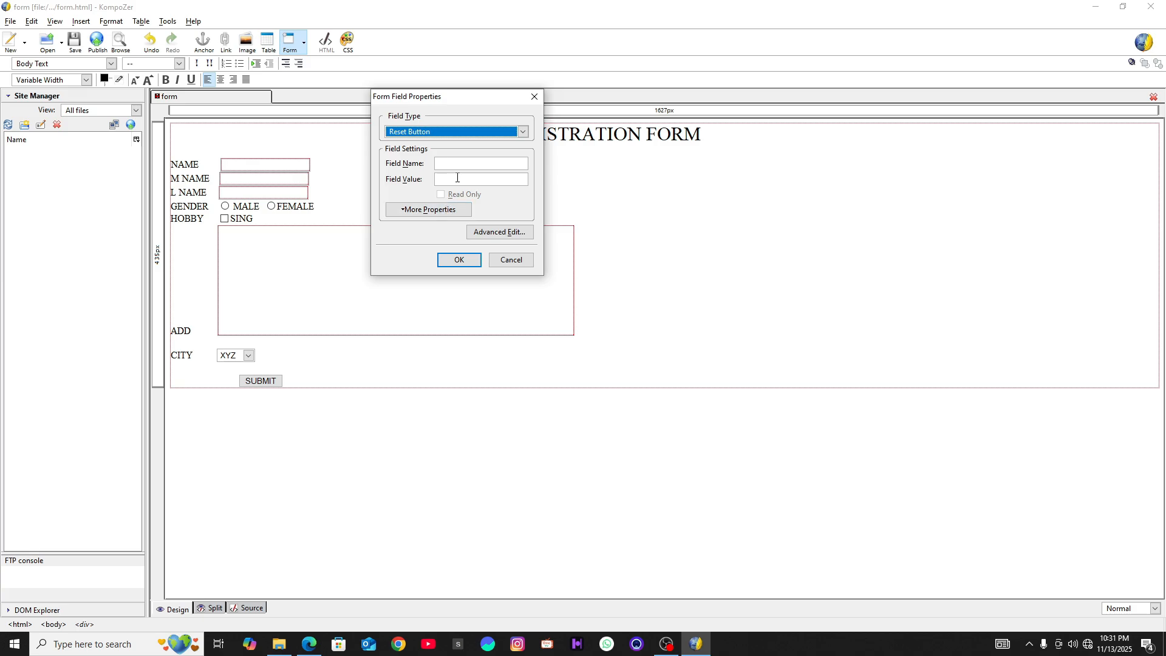
pyautogui.click(458, 180)
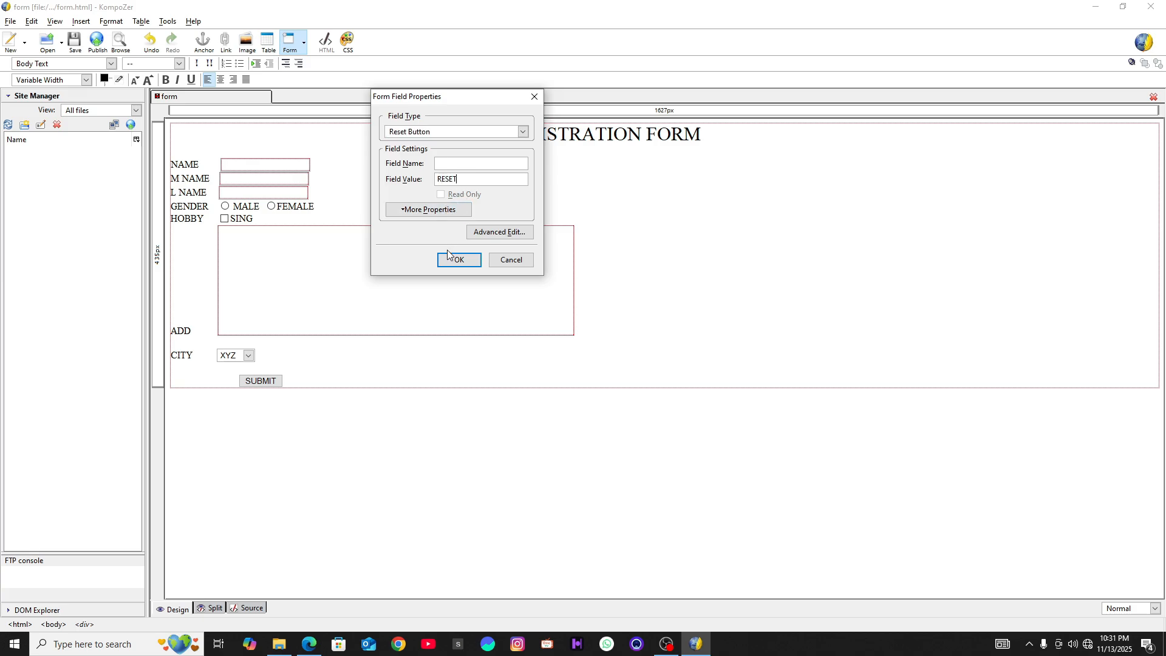
pyautogui.click(459, 260)
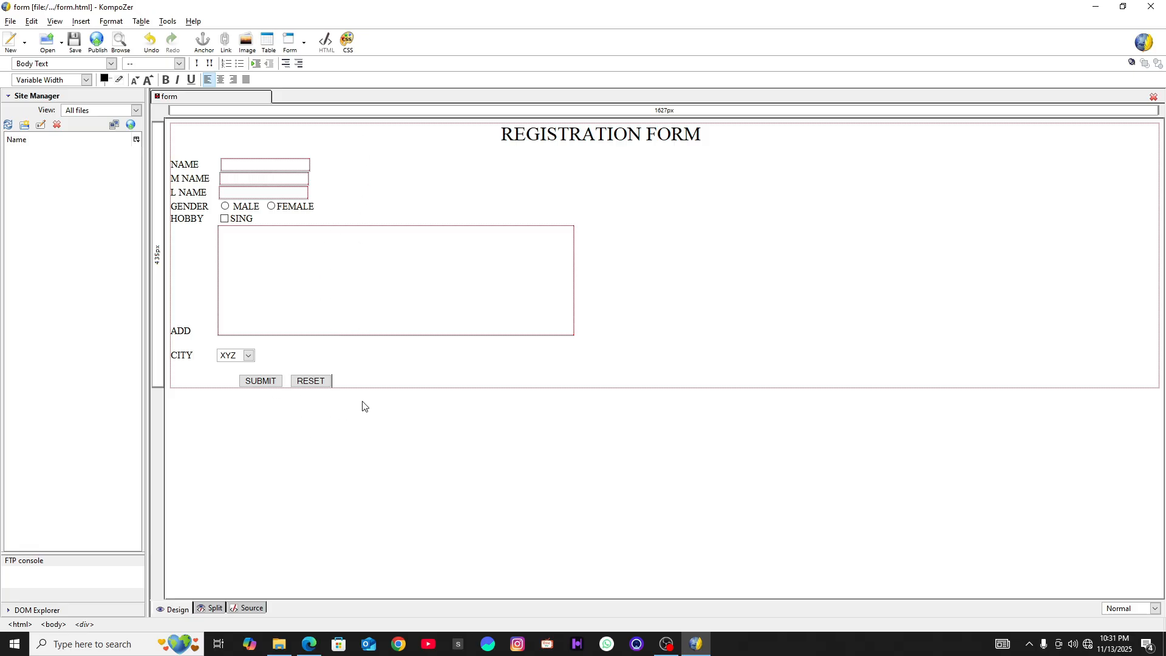
# Switch to the textbook PDF, read on through the background colour section, underline the dialog title in figure 1.29, and return to KompoZer
pyautogui.hotkey('alt', 'Tab')
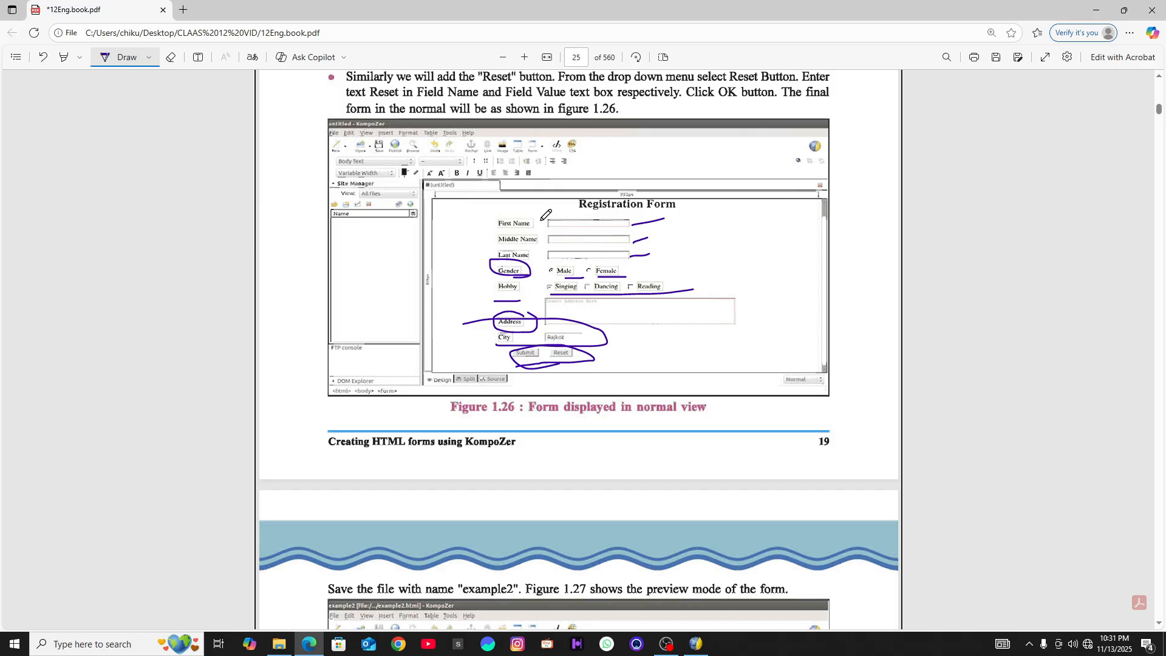
pyautogui.scroll(-8, 542, 220)
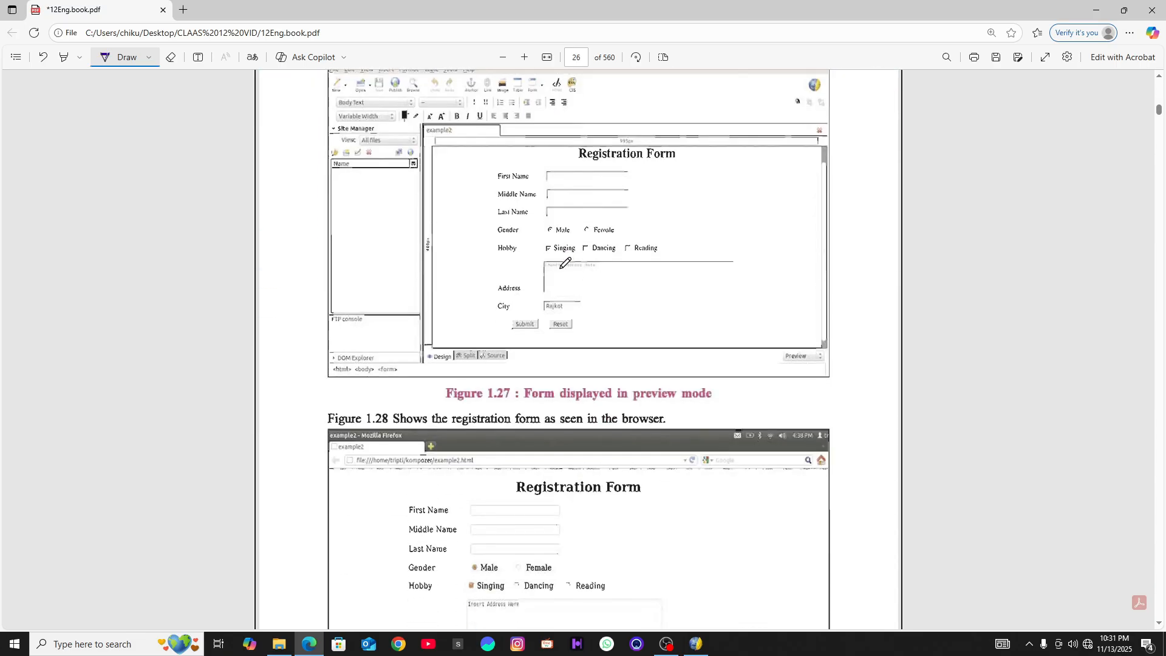
pyautogui.scroll(-6, 601, 278)
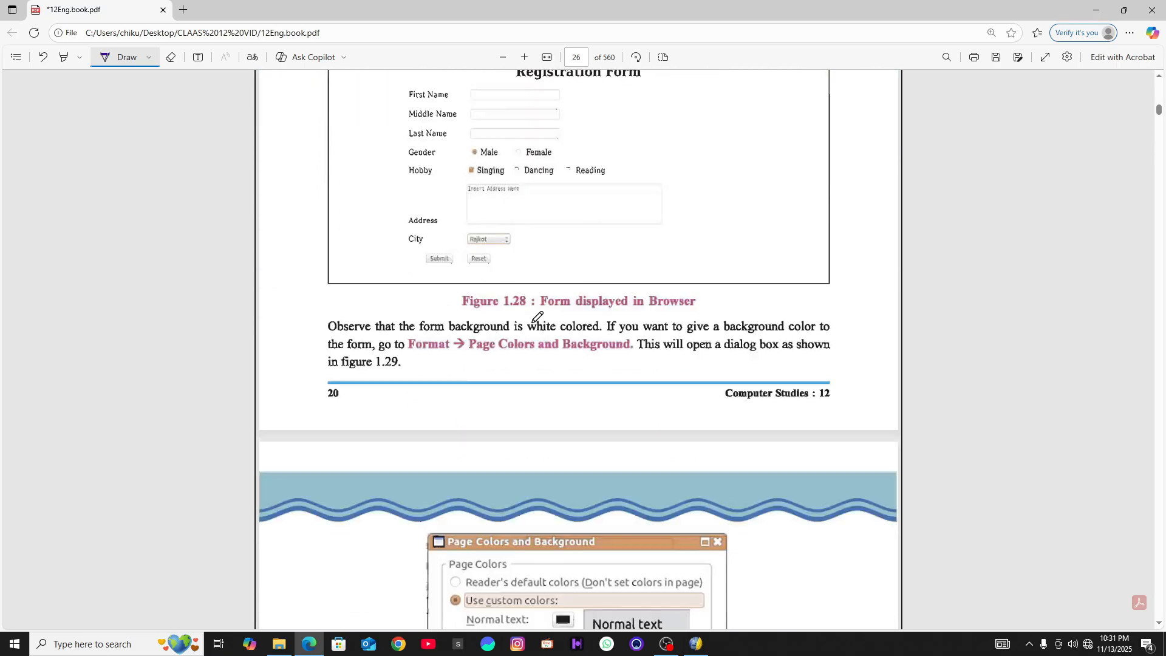
pyautogui.scroll(-5, 537, 315)
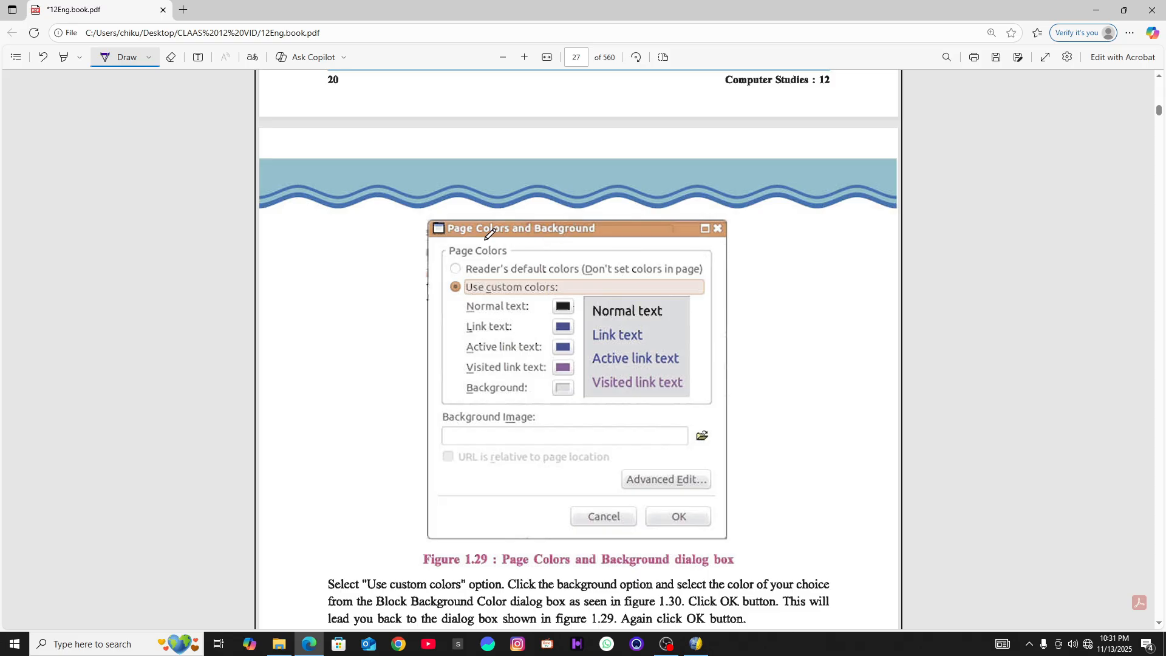
pyautogui.moveTo(490, 233)
pyautogui.mouseDown()
pyautogui.moveTo(490, 182)
pyautogui.moveTo(607, 238)
pyautogui.mouseUp()
pyautogui.scroll(-10, 528, 319)
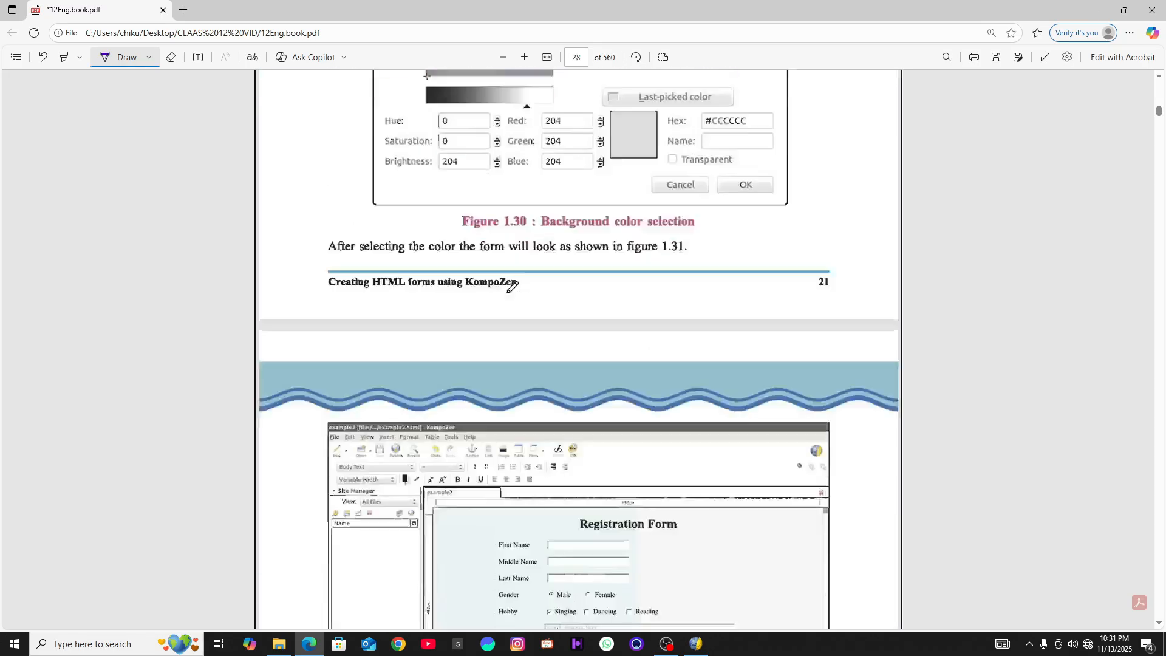
pyautogui.scroll(-5, 510, 289)
pyautogui.scroll(5, 576, 281)
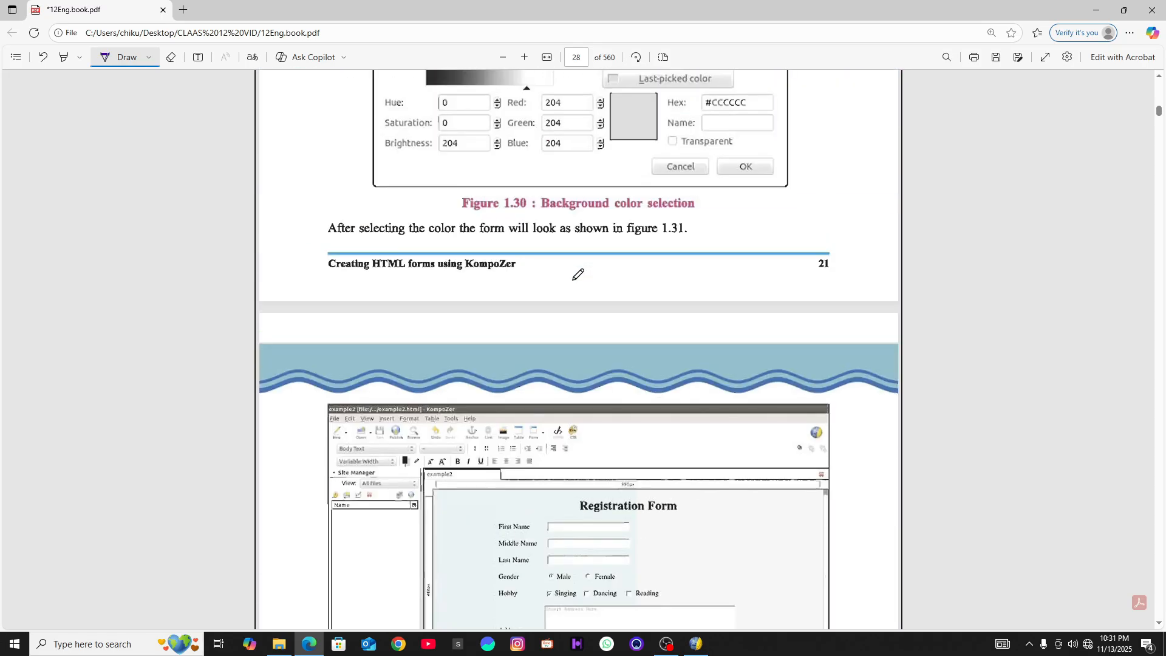
pyautogui.hotkey('alt', 'Tab')
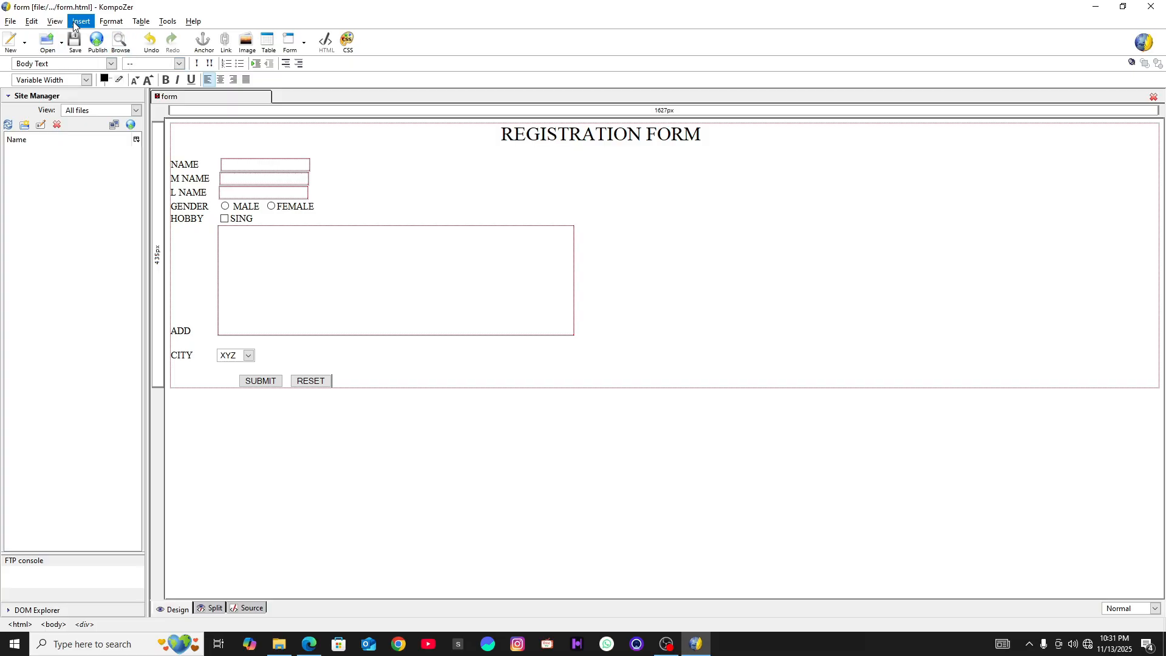
# Switch the page to custom colors and set the normal text color to #000100
pyautogui.click(111, 22)
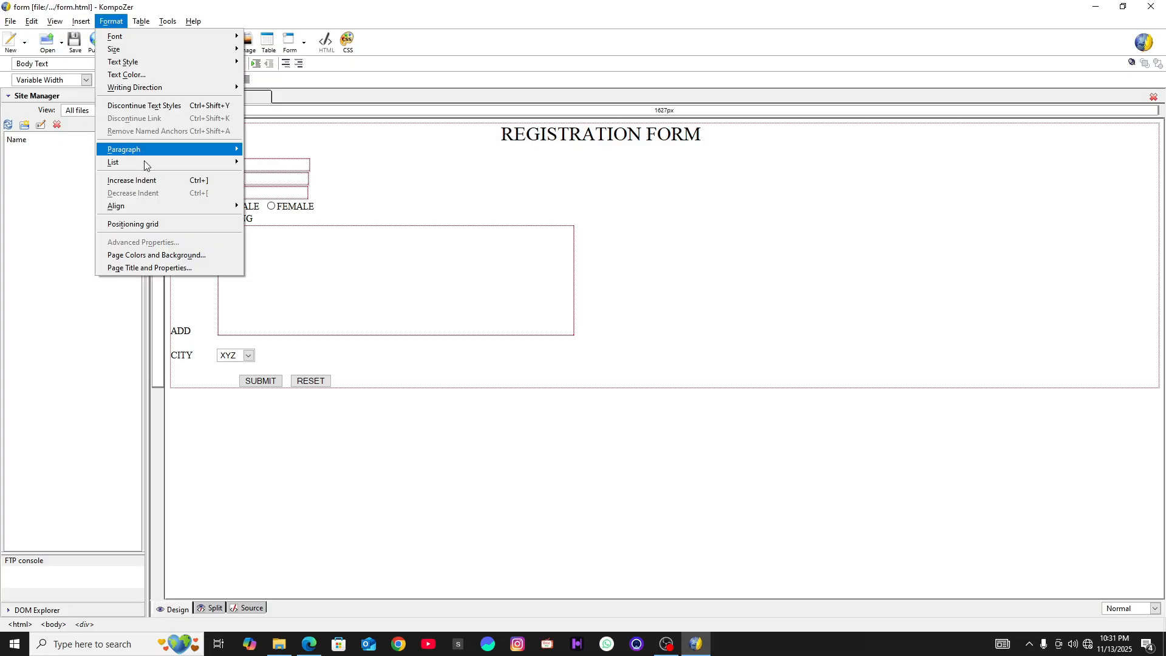
pyautogui.click(170, 256)
pyautogui.click(401, 201)
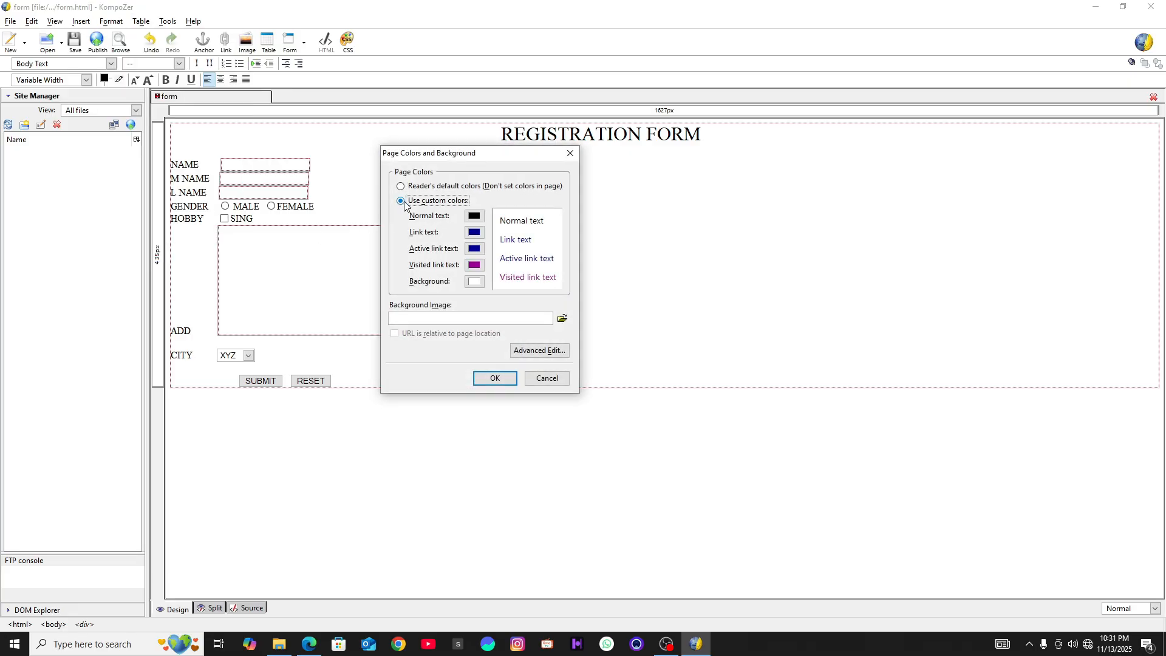
pyautogui.click(473, 216)
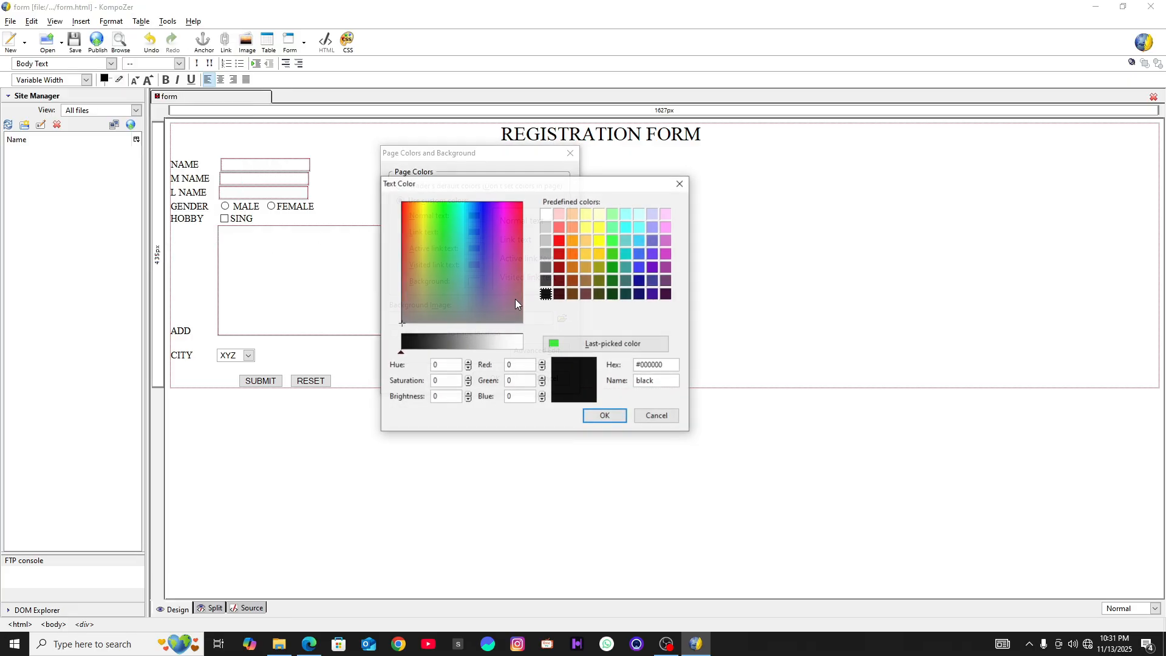
pyautogui.click(433, 211)
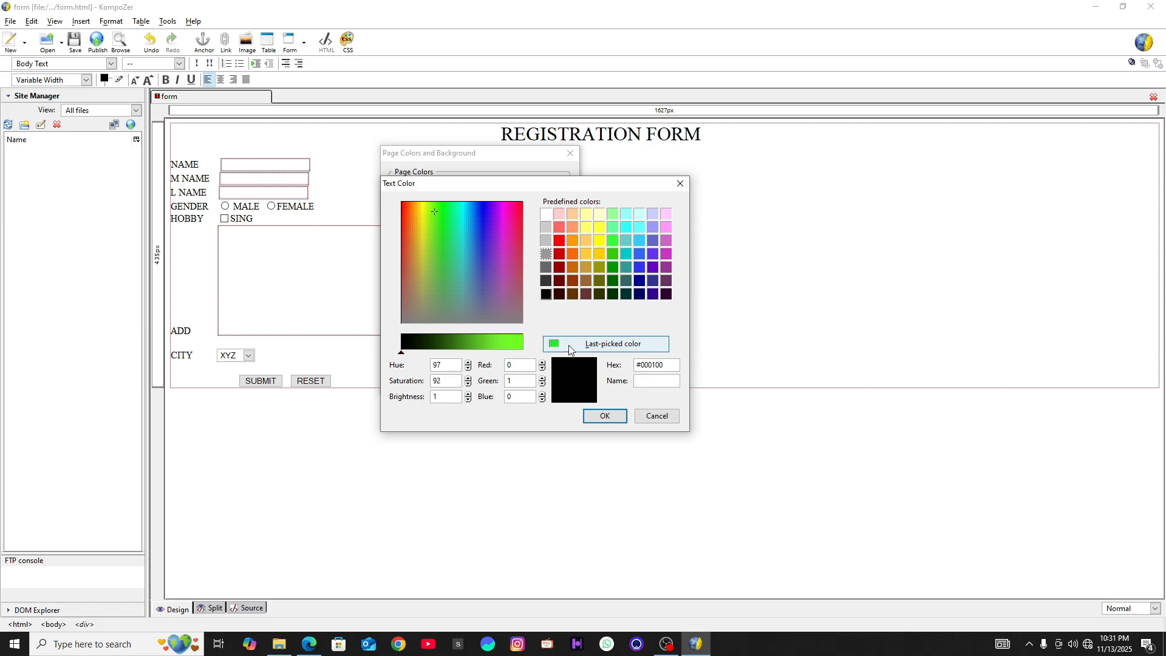
pyautogui.click(604, 416)
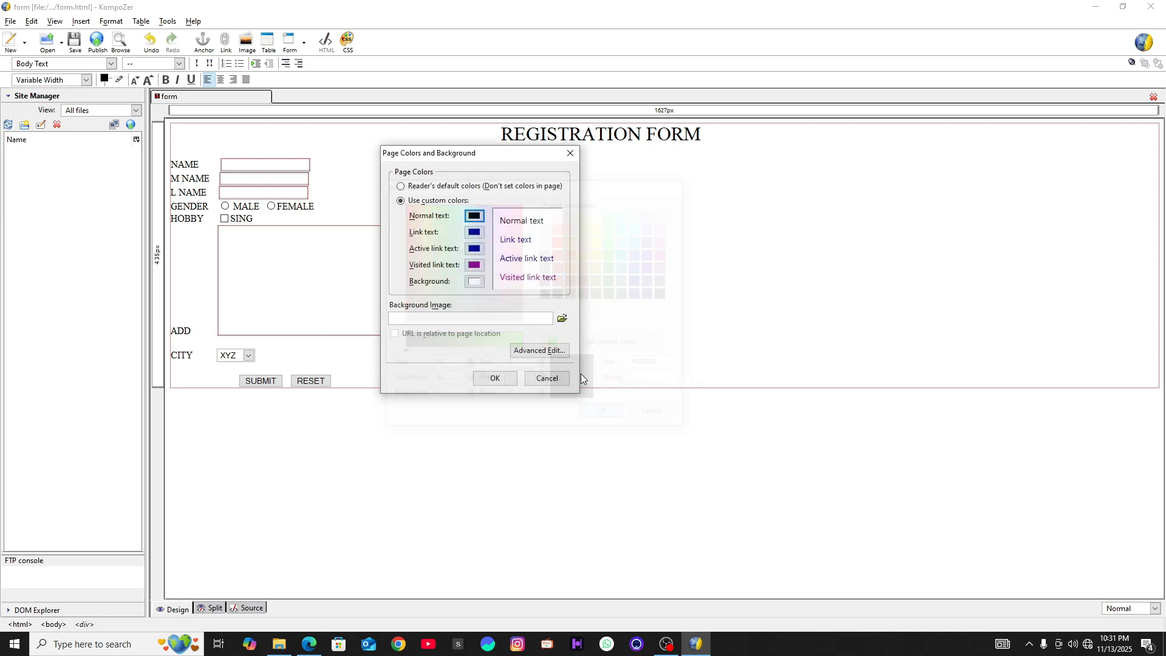
# Set the page background color to red #FF152A and apply the page colors
pyautogui.click(474, 282)
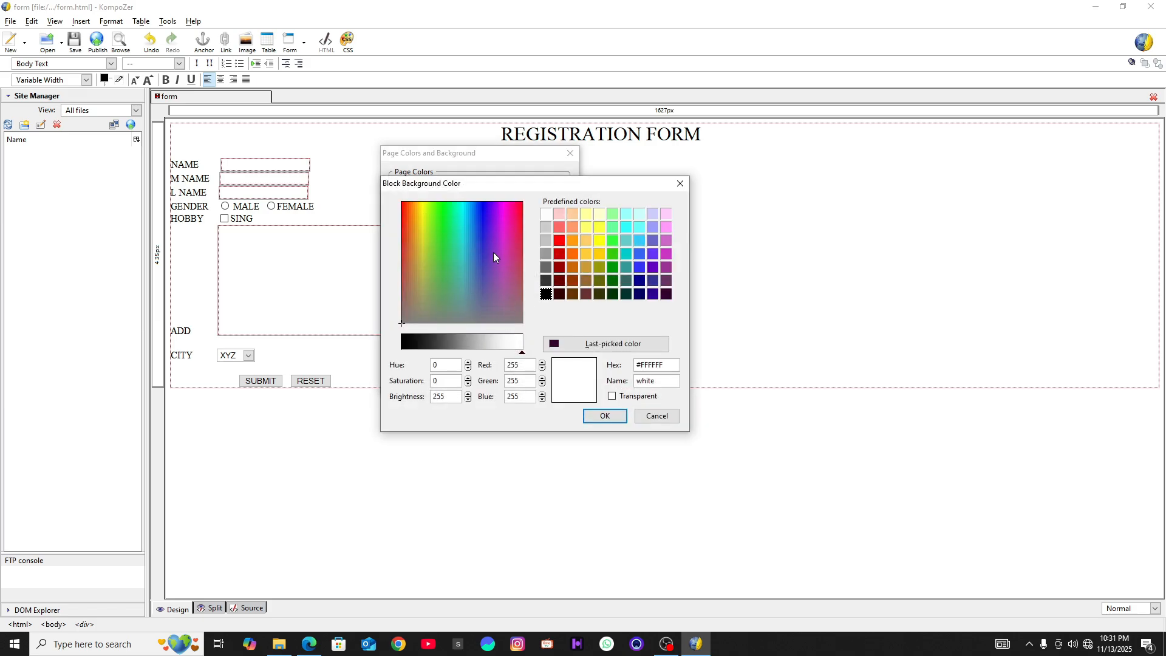
pyautogui.click(523, 217)
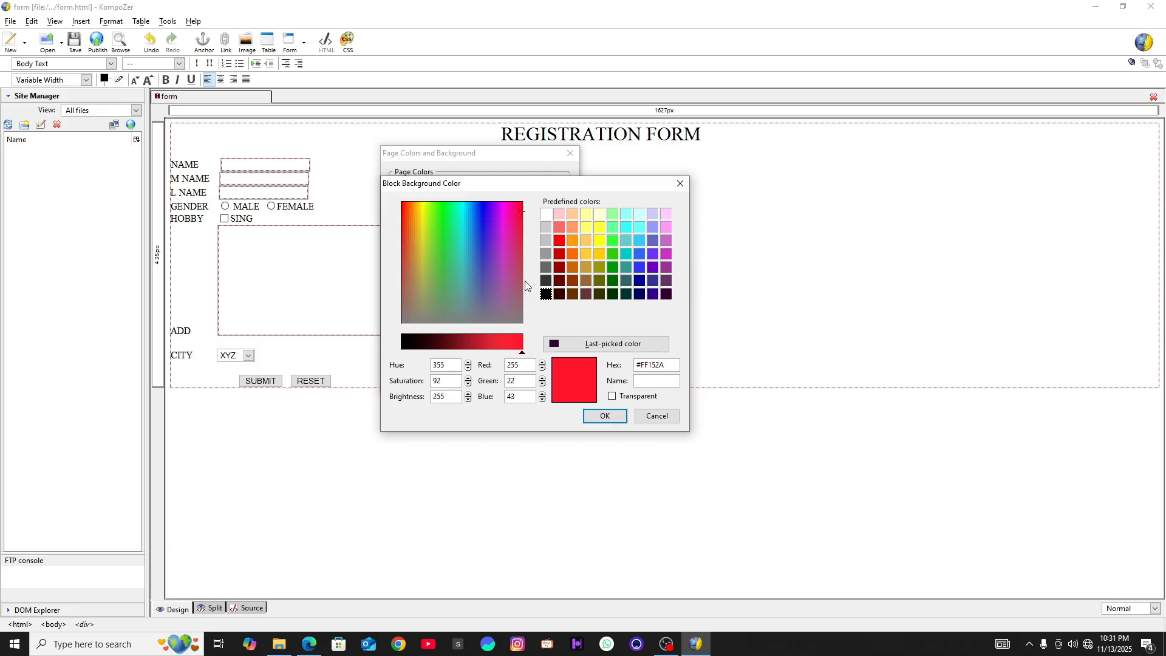
pyautogui.click(605, 416)
pyautogui.click(494, 379)
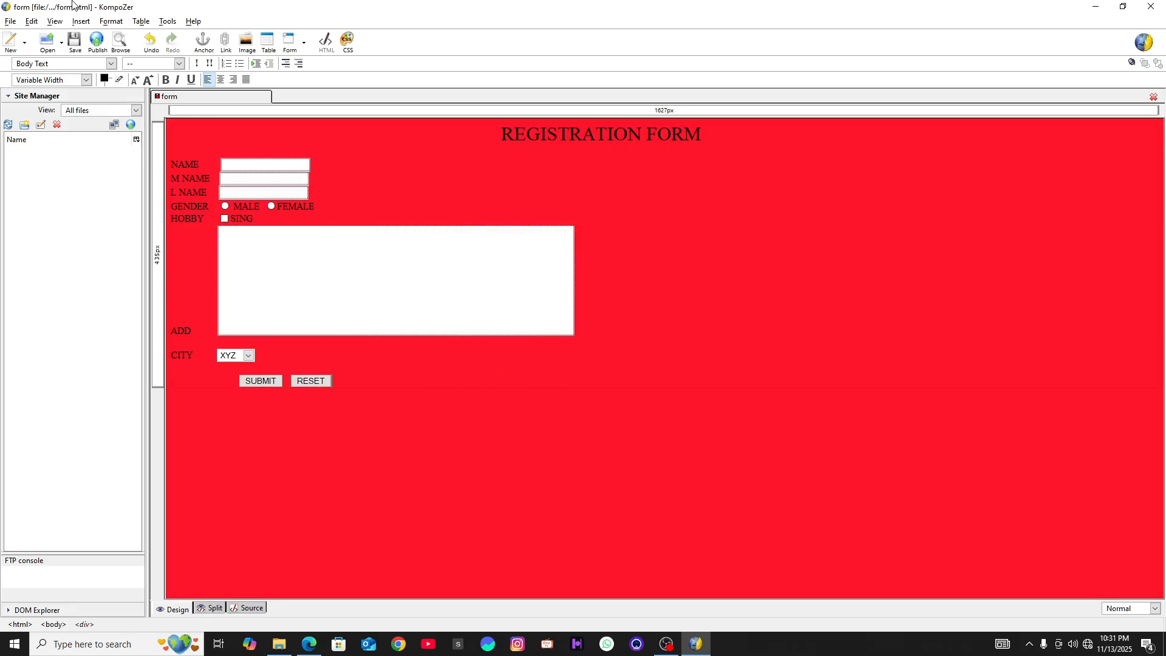
# Change the page's normal text color to bright green #19F436 and apply it
pyautogui.click(111, 22)
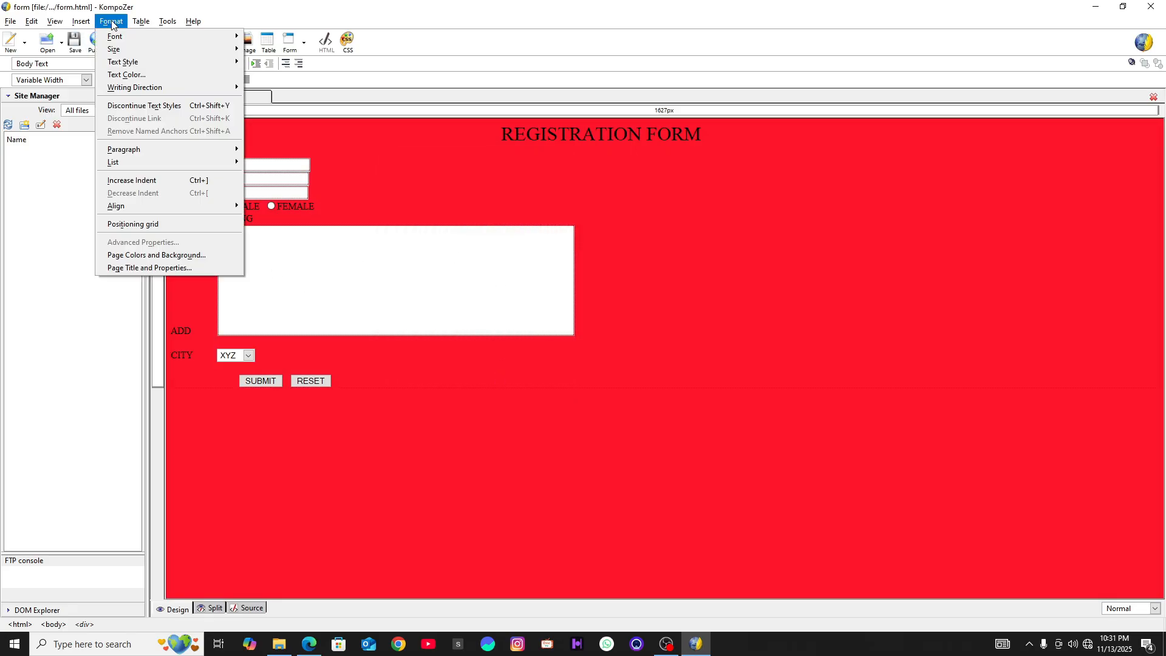
pyautogui.click(193, 255)
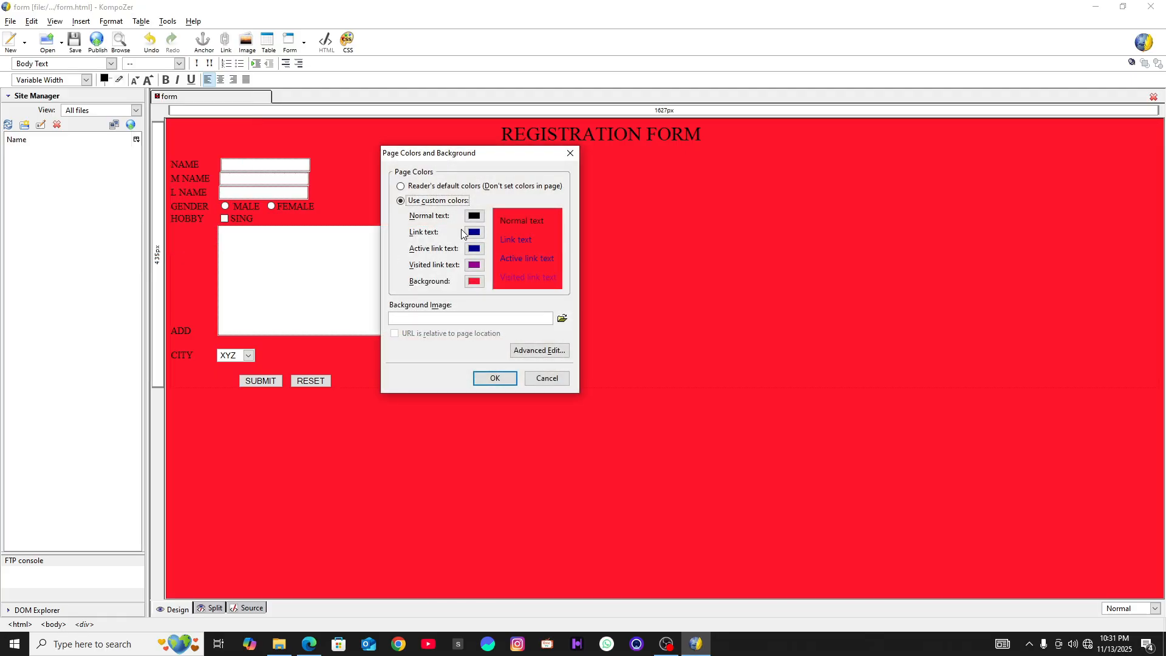
pyautogui.click(473, 216)
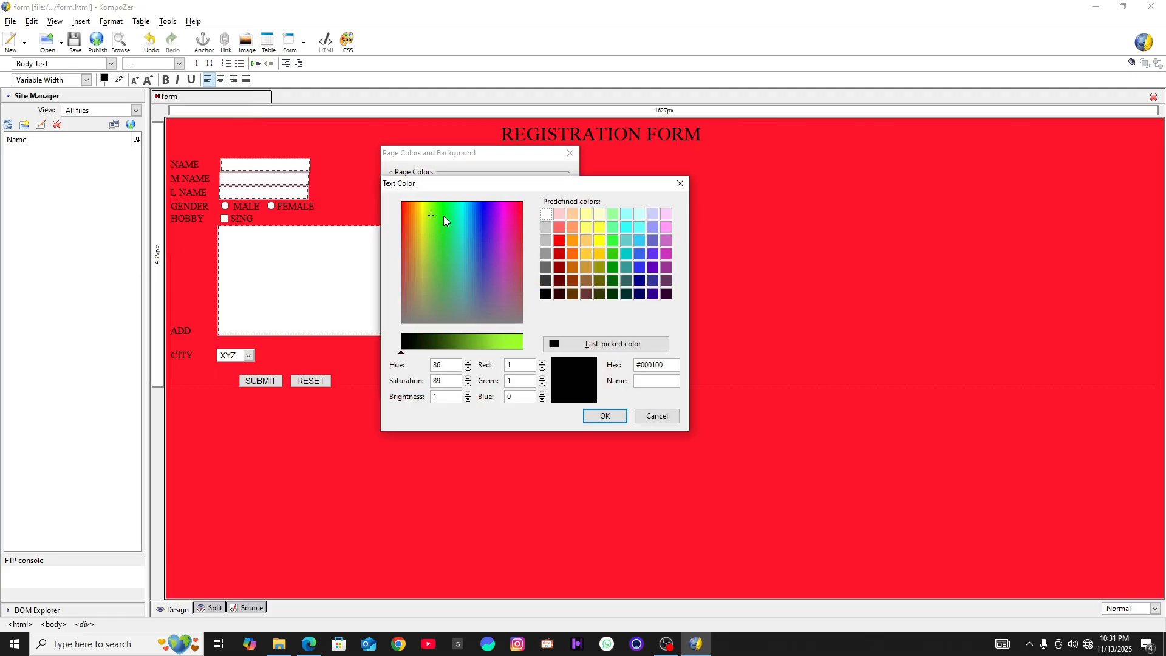
pyautogui.click(444, 213)
pyautogui.click(517, 341)
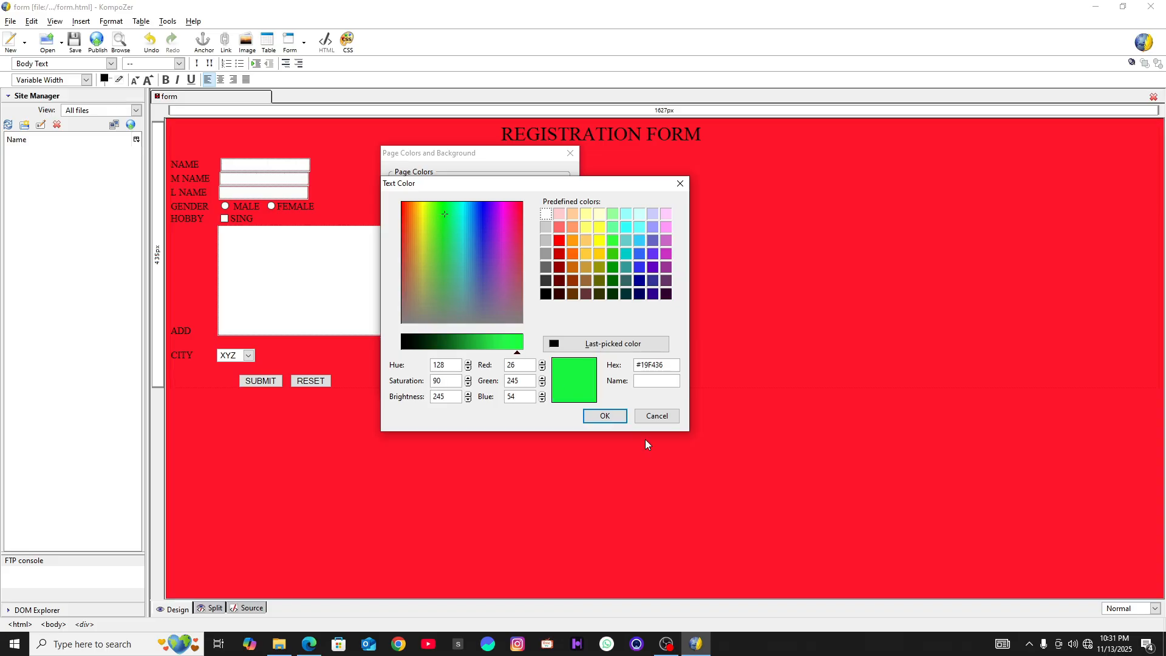
pyautogui.click(610, 418)
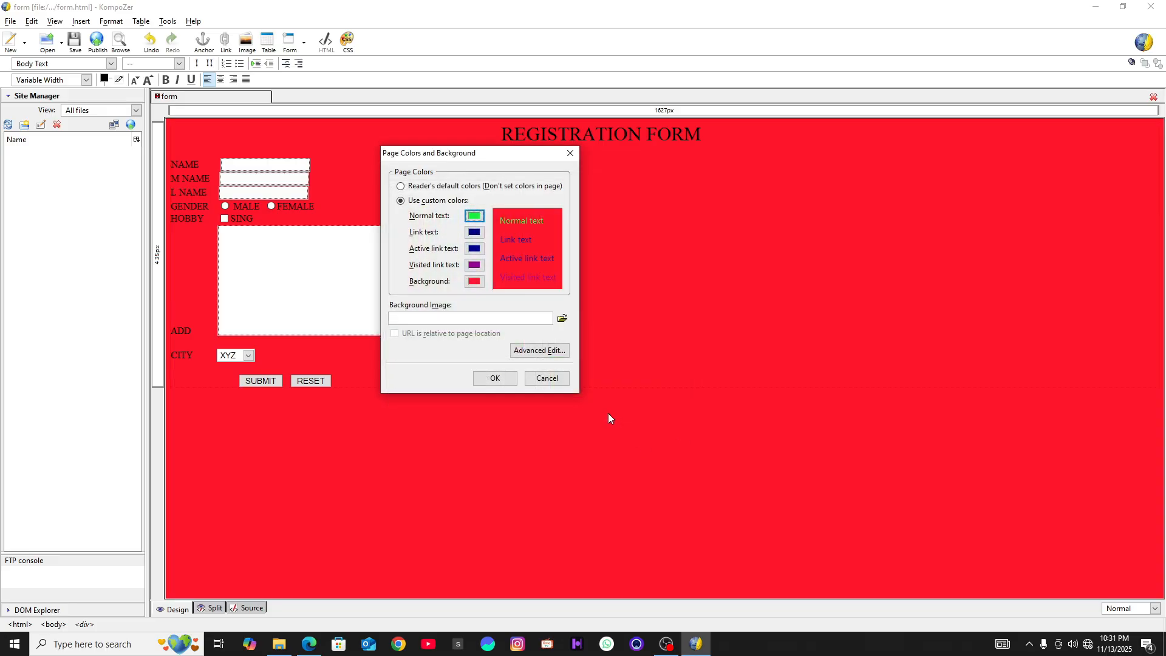
pyautogui.click(492, 377)
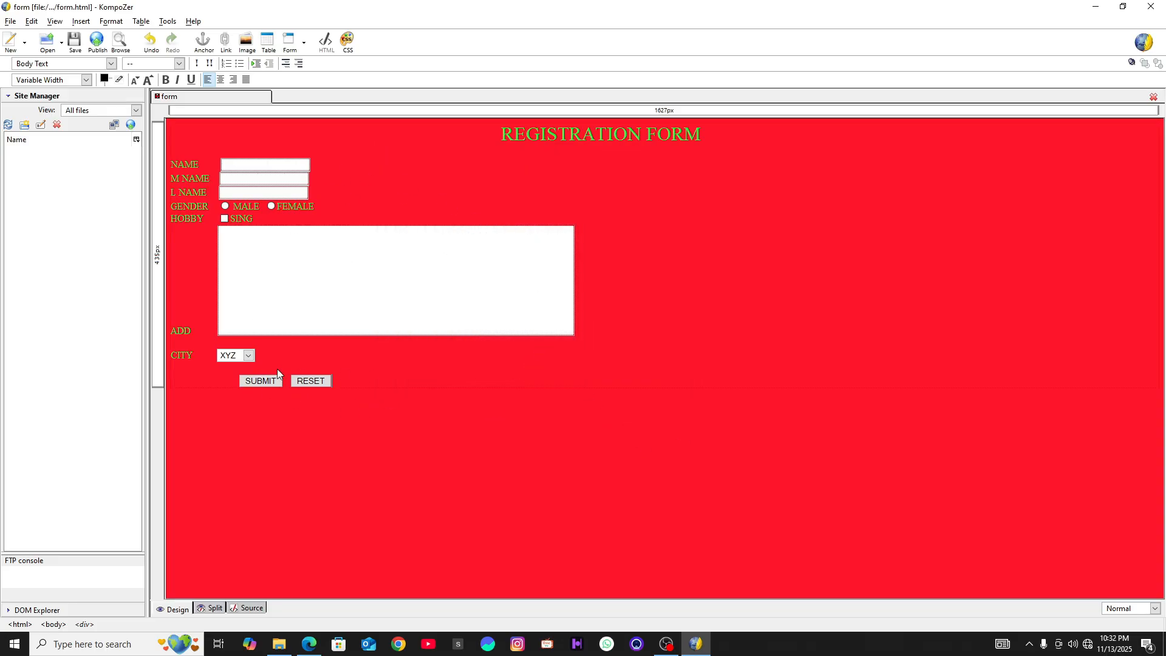